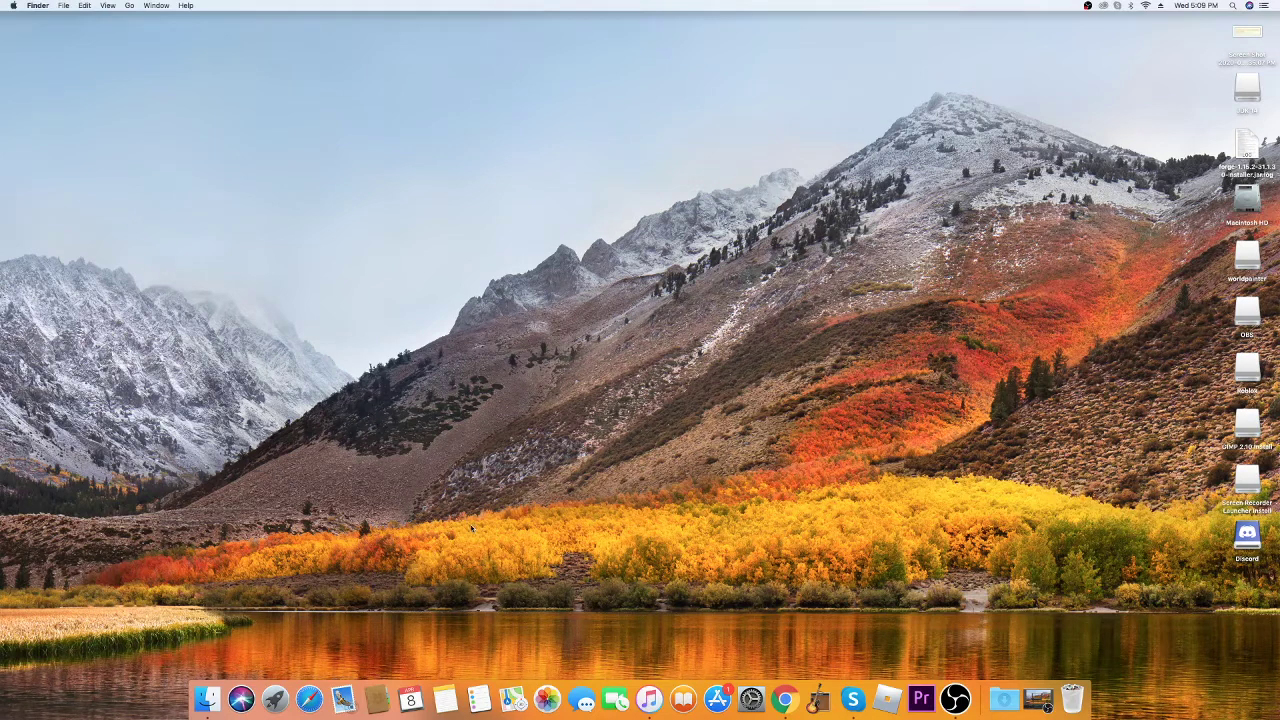
Step: Open a Finder window and go to the folder ~/Library/Application Support/
{"action": "left_click", "coordinate": [207, 698]}
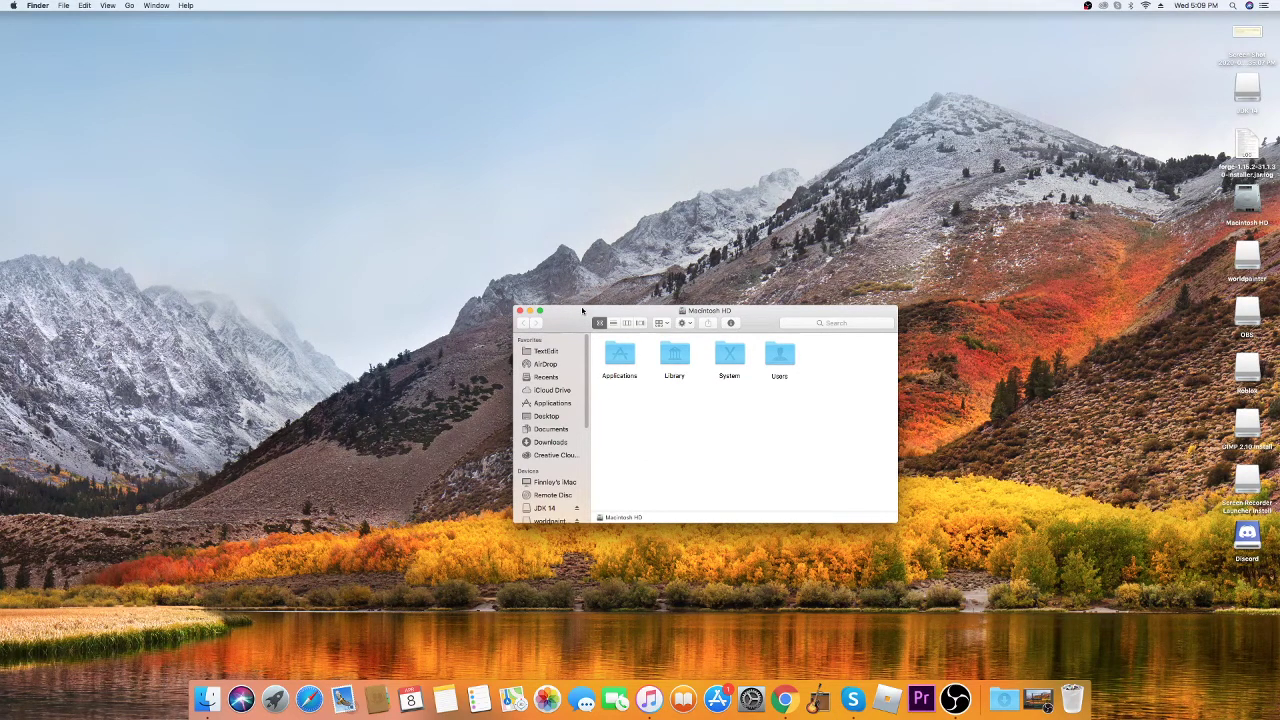
{"action": "key", "text": "super+shift+g"}
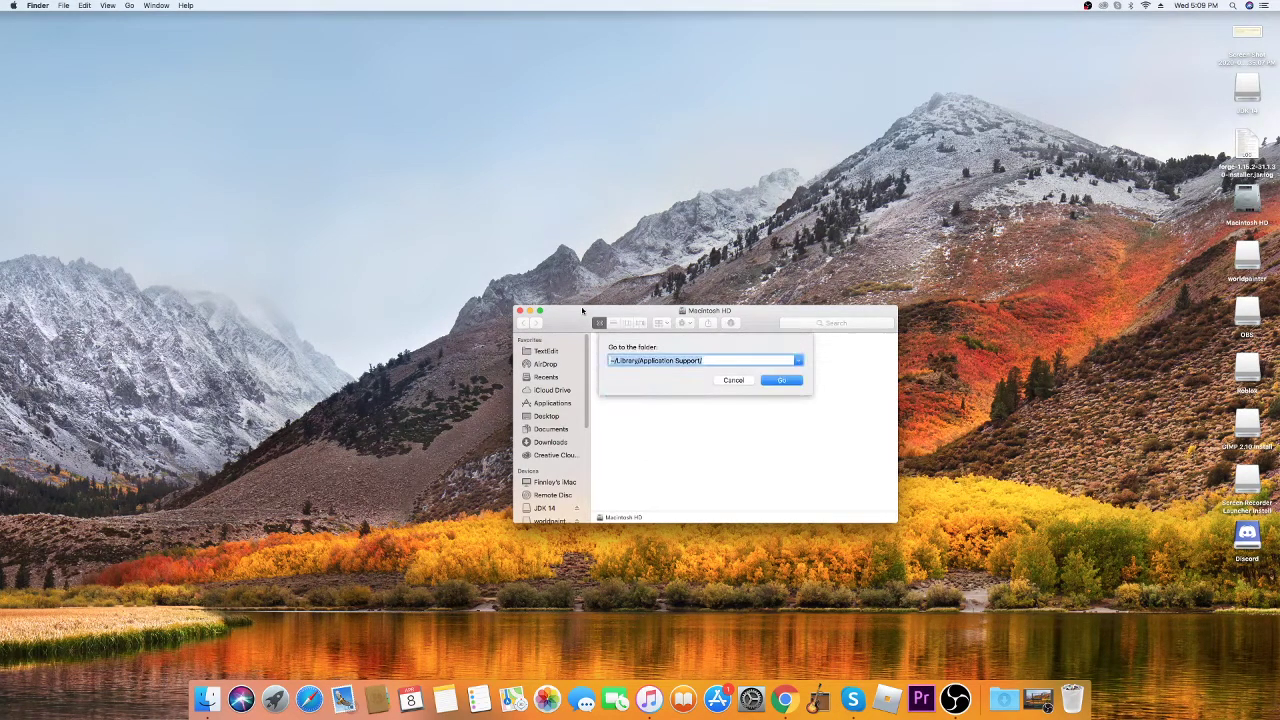
{"action": "left_click", "coordinate": [734, 357]}
{"action": "mouse_move", "coordinate": [709, 360]}
{"action": "left_mouse_down"}
{"action": "mouse_move", "coordinate": [601, 353]}
{"action": "mouse_move", "coordinate": [714, 363]}
{"action": "left_mouse_up"}
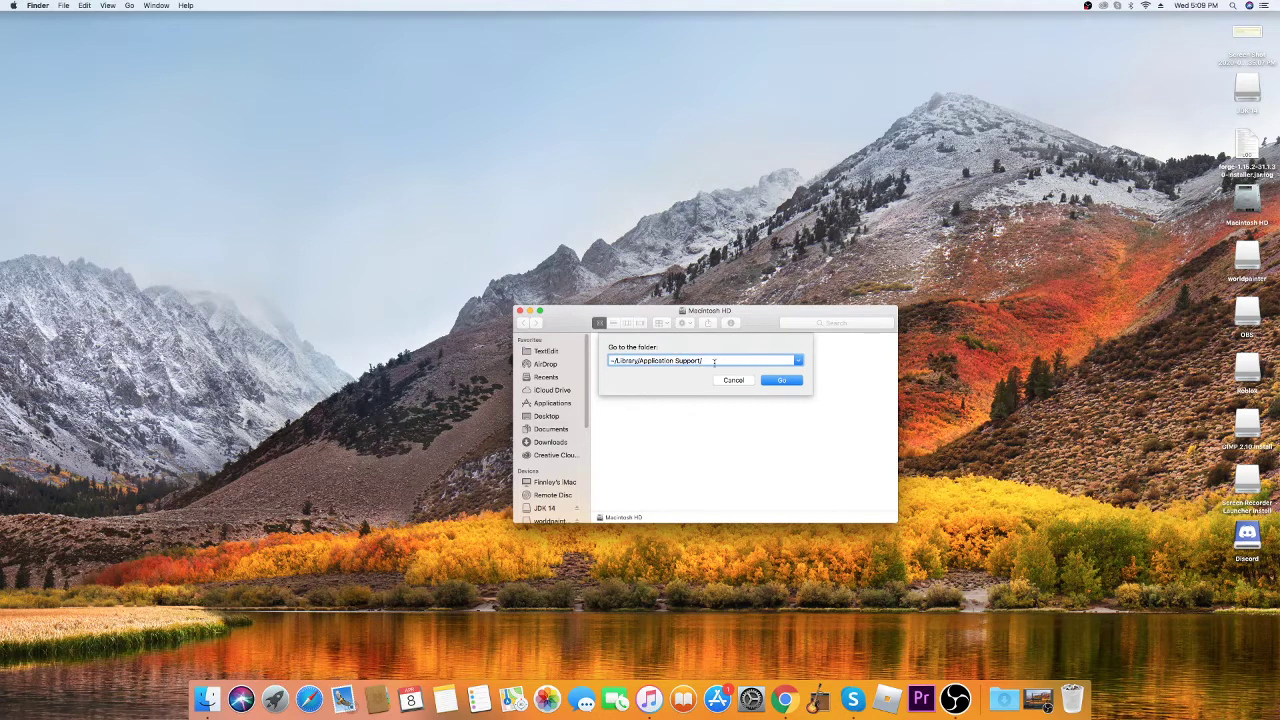
{"action": "left_click", "coordinate": [783, 381]}
Step: Open the minecraft folder and the resourcepacks folder inside it
{"action": "scroll", "coordinate": [646, 436], "scroll_direction": "up", "scroll_amount": 10}
{"action": "scroll", "coordinate": [679, 439], "scroll_direction": "down", "scroll_amount": 10}
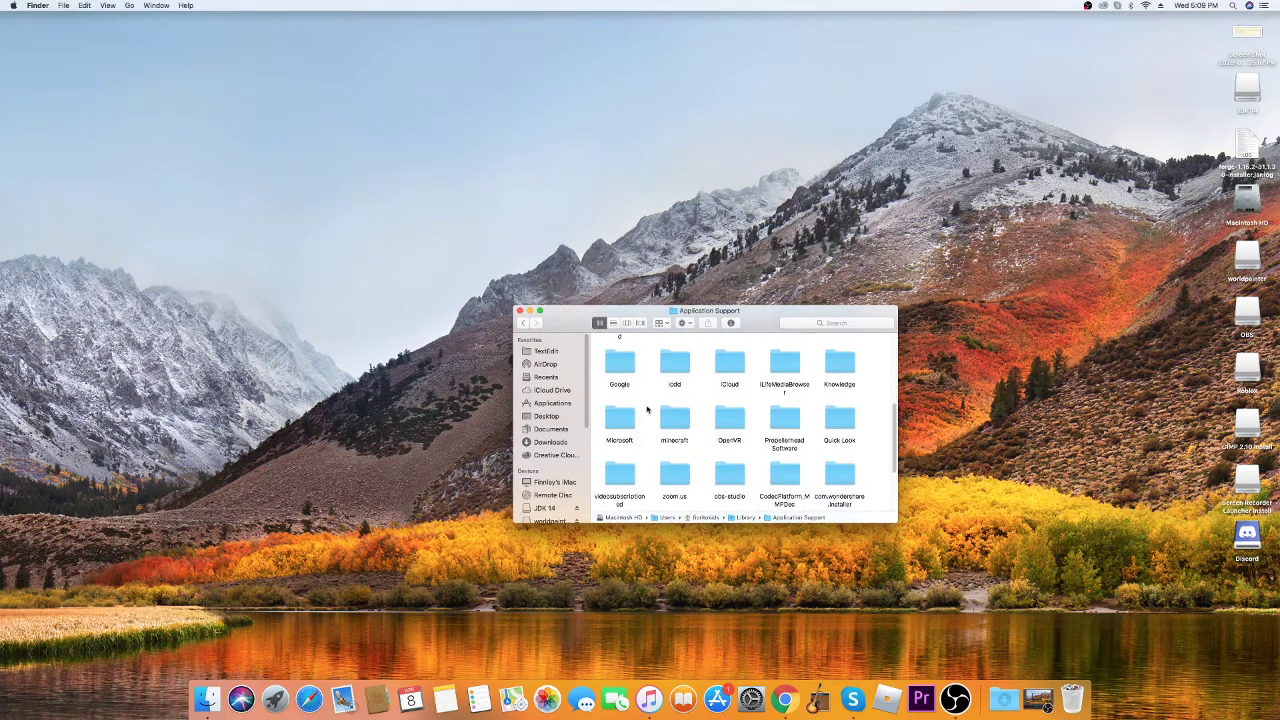
{"action": "double_click", "coordinate": [674, 420]}
{"action": "scroll", "coordinate": [754, 432], "scroll_direction": "up", "scroll_amount": 3}
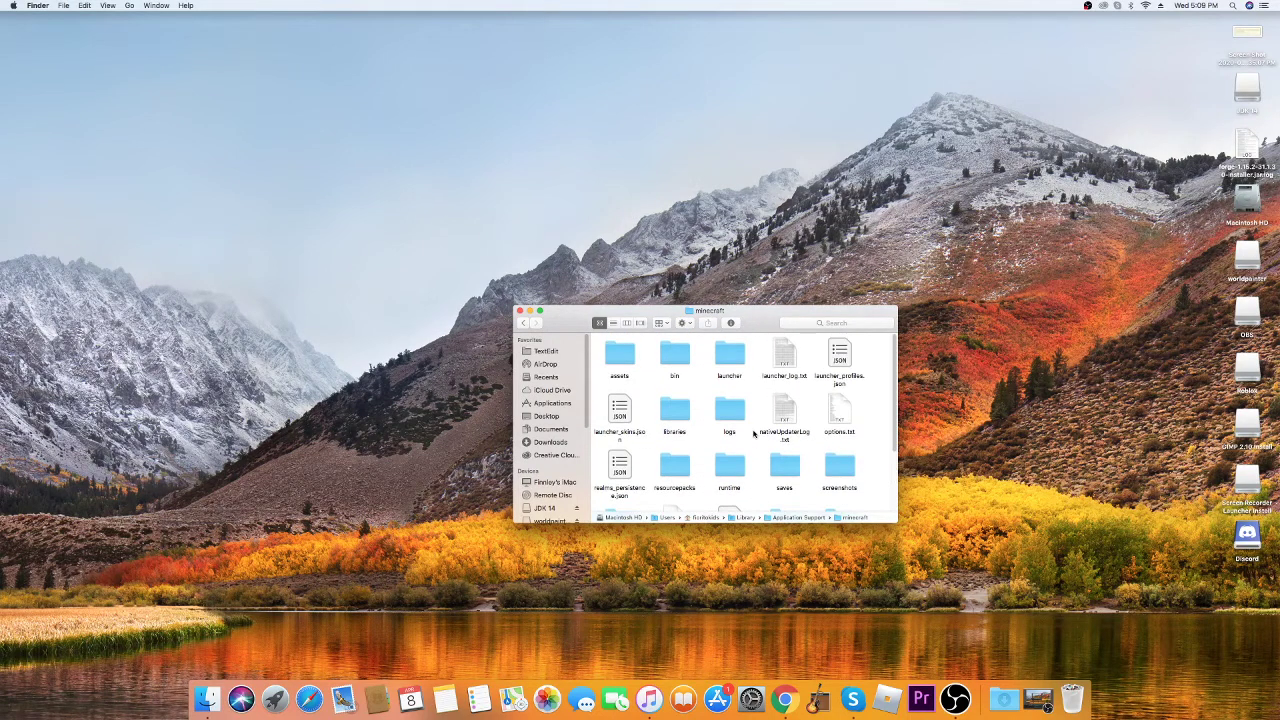
{"action": "scroll", "coordinate": [754, 432], "scroll_direction": "down", "scroll_amount": 3}
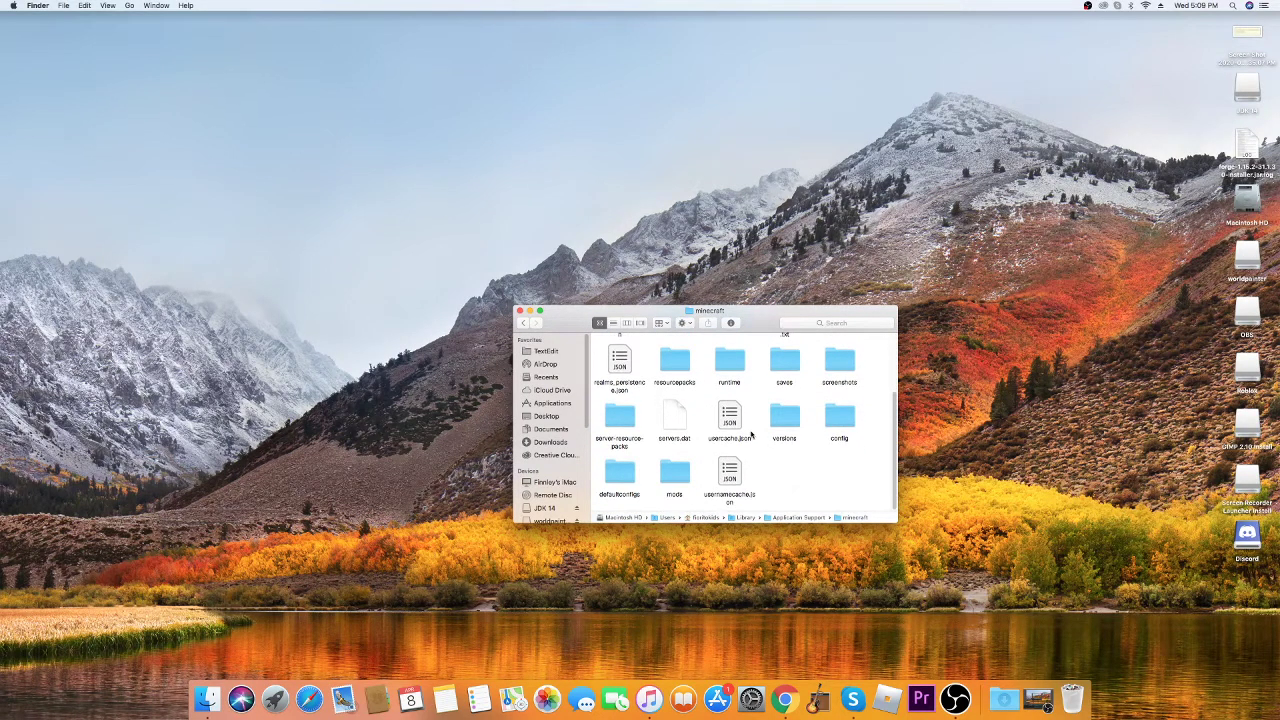
{"action": "scroll", "coordinate": [750, 433], "scroll_direction": "up", "scroll_amount": 4}
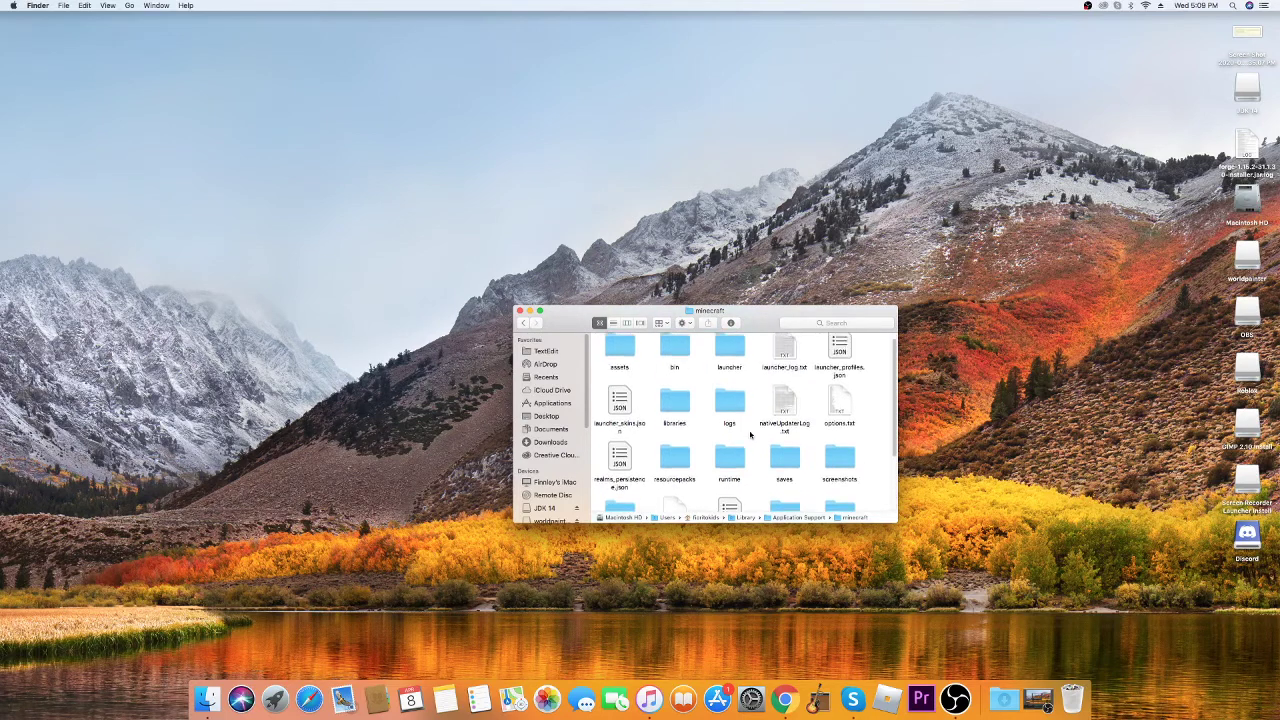
{"action": "scroll", "coordinate": [750, 433], "scroll_direction": "down", "scroll_amount": 1}
{"action": "left_click", "coordinate": [678, 448]}
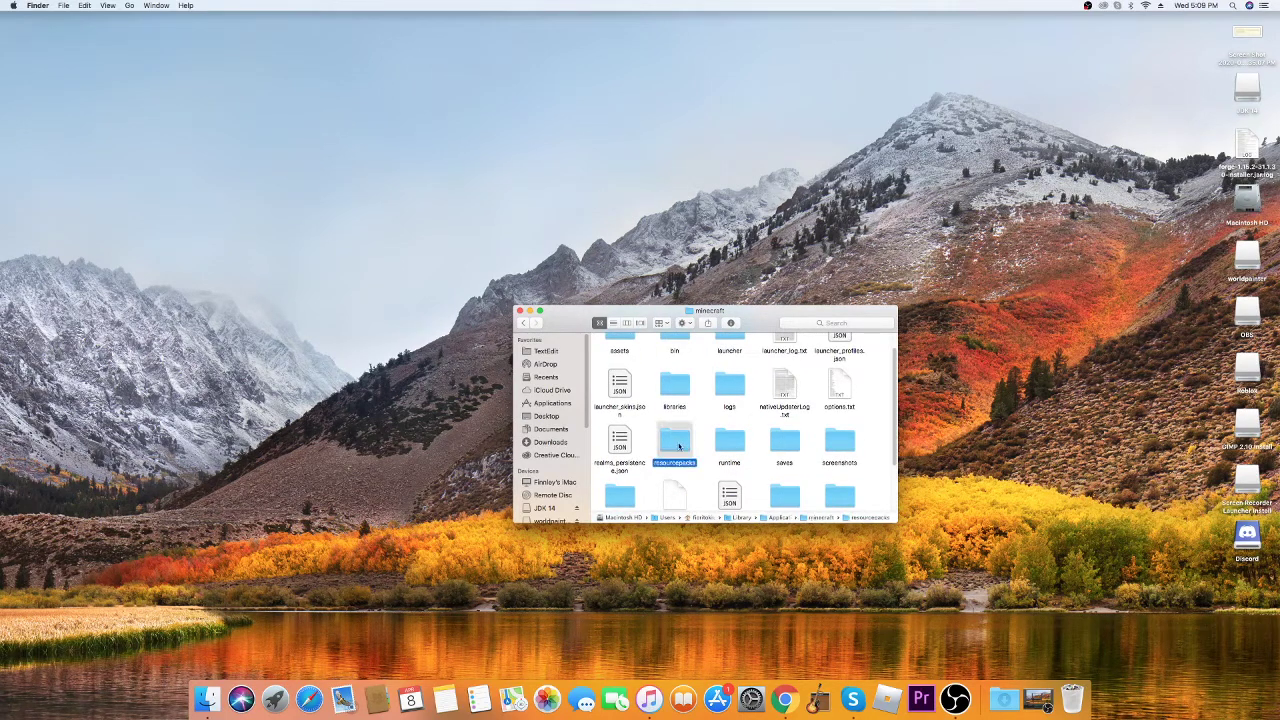
{"action": "double_click", "coordinate": [678, 448]}
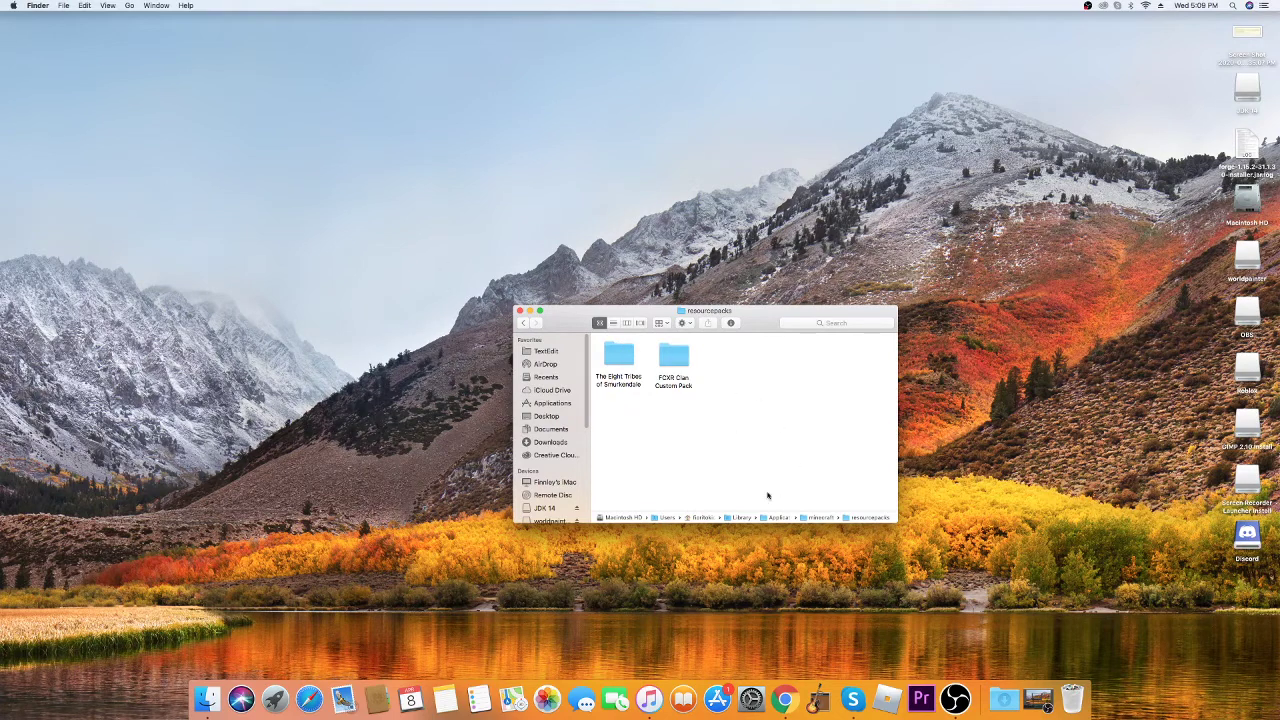
Step: Create a folder named "test resource packlolol" in resourcepacks and open it
{"action": "right_click", "coordinate": [709, 356]}
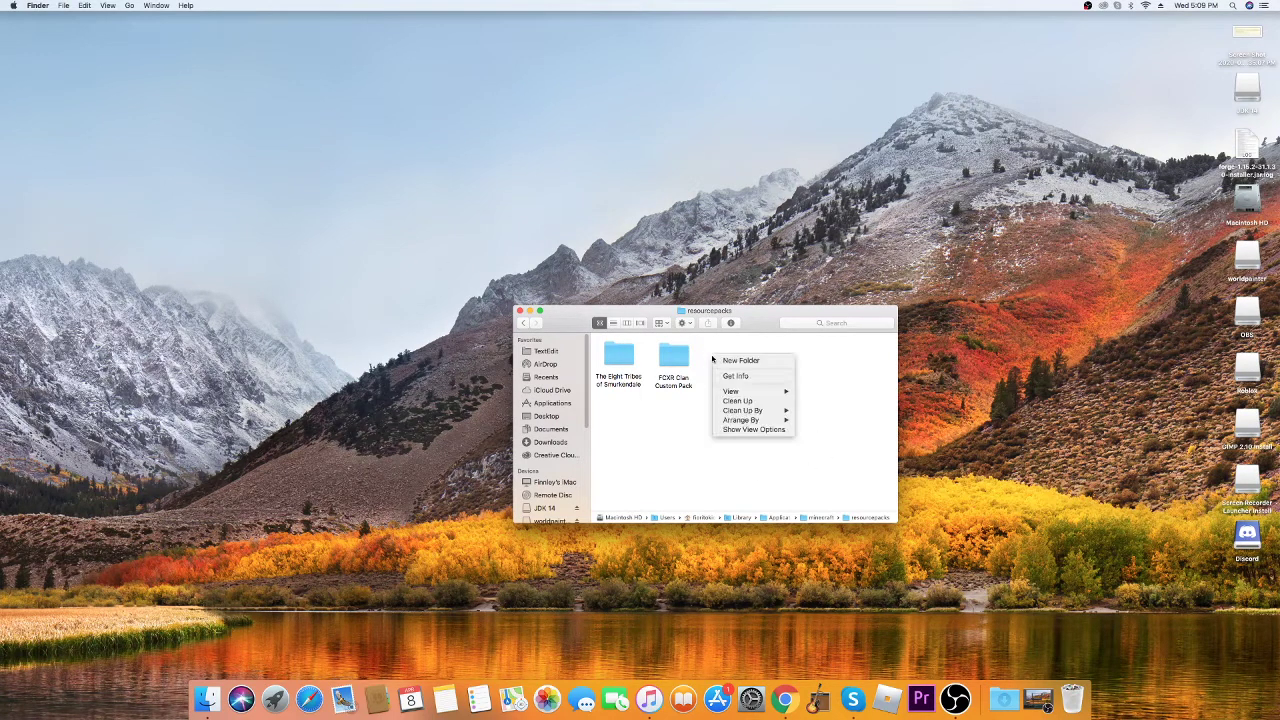
{"action": "left_click", "coordinate": [746, 361]}
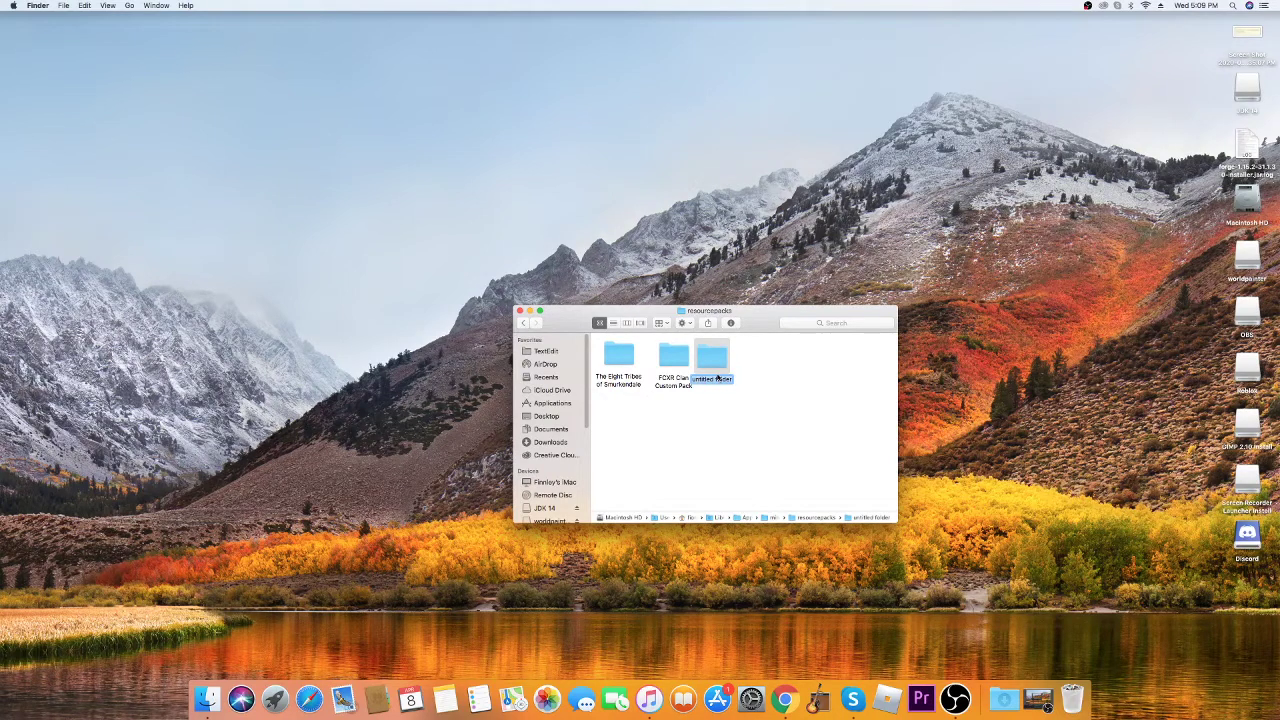
{"action": "type", "text": "test resource packlolol"}
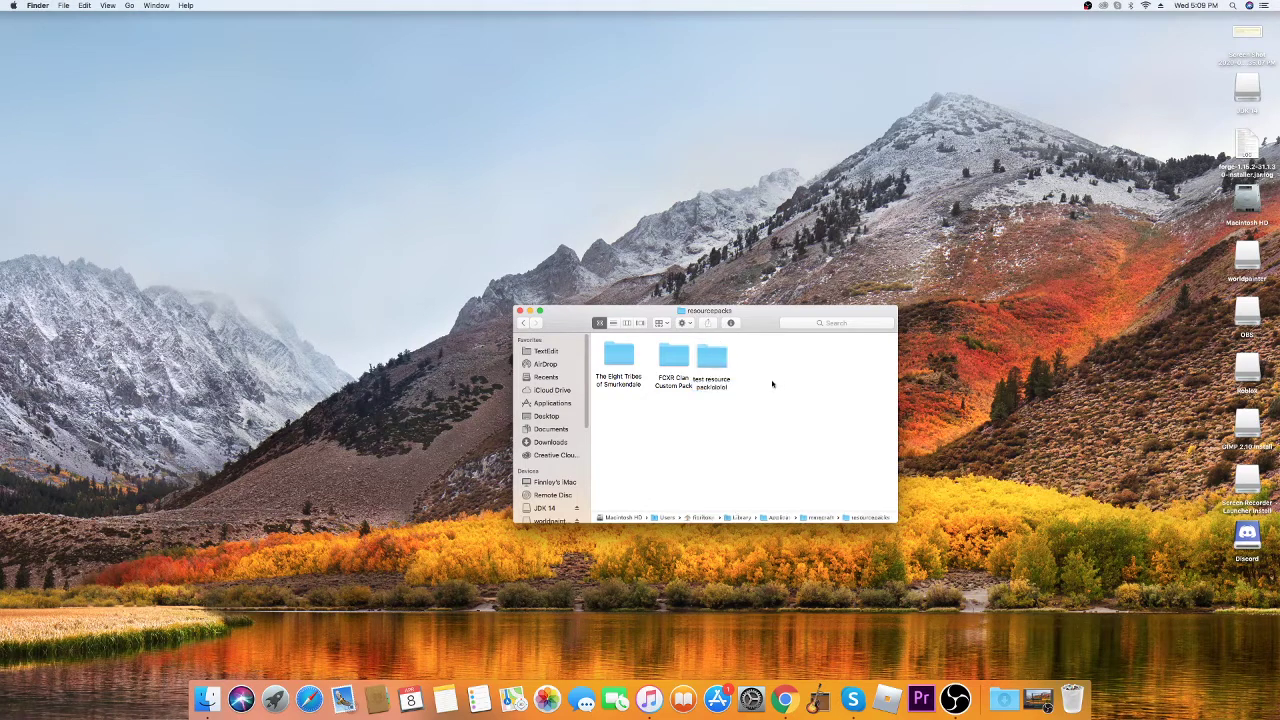
{"action": "key", "text": "Return"}
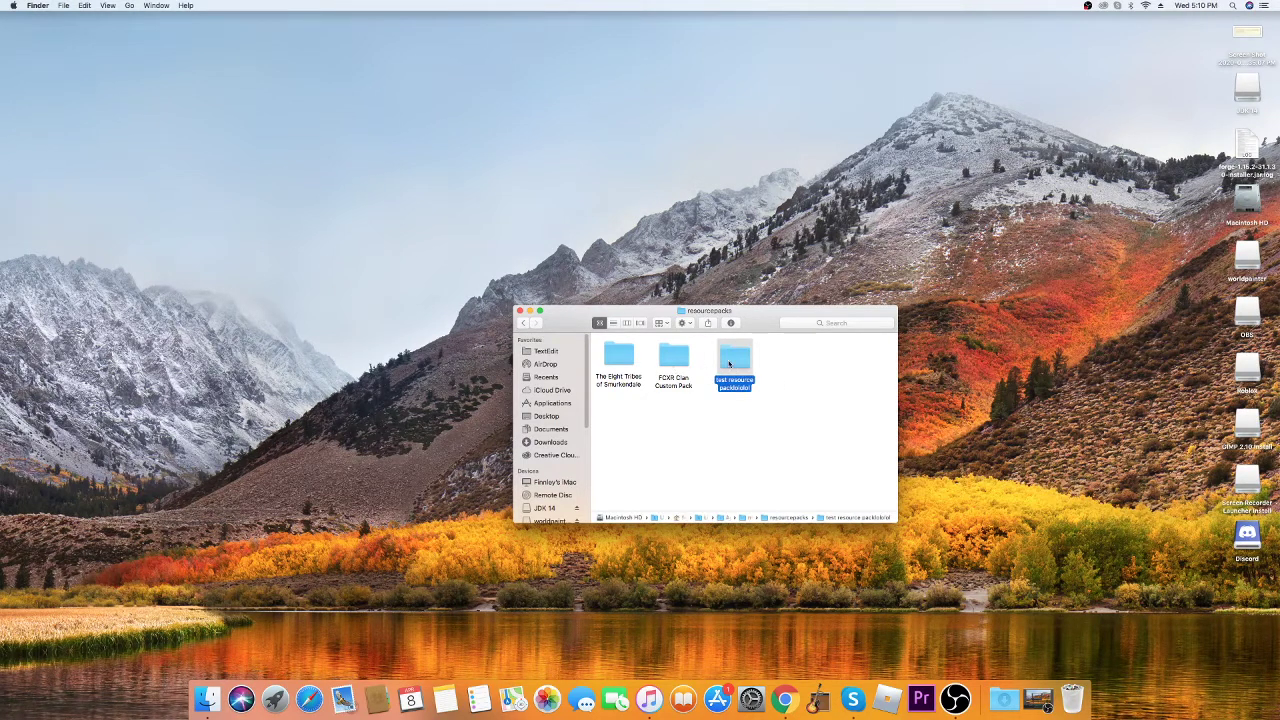
{"action": "double_click", "coordinate": [739, 361]}
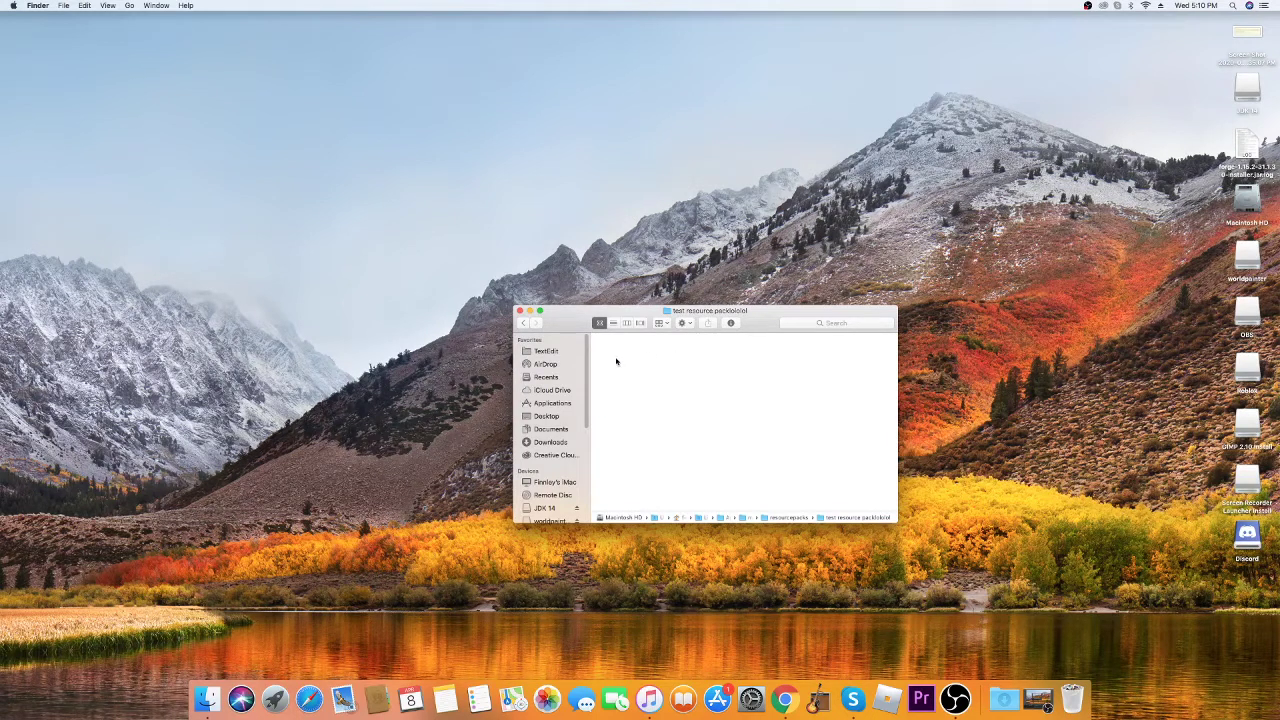
Step: Find TextEdit with a Spotlight search for "textedit", launch it and create a new blank document
{"action": "left_click", "coordinate": [1233, 5]}
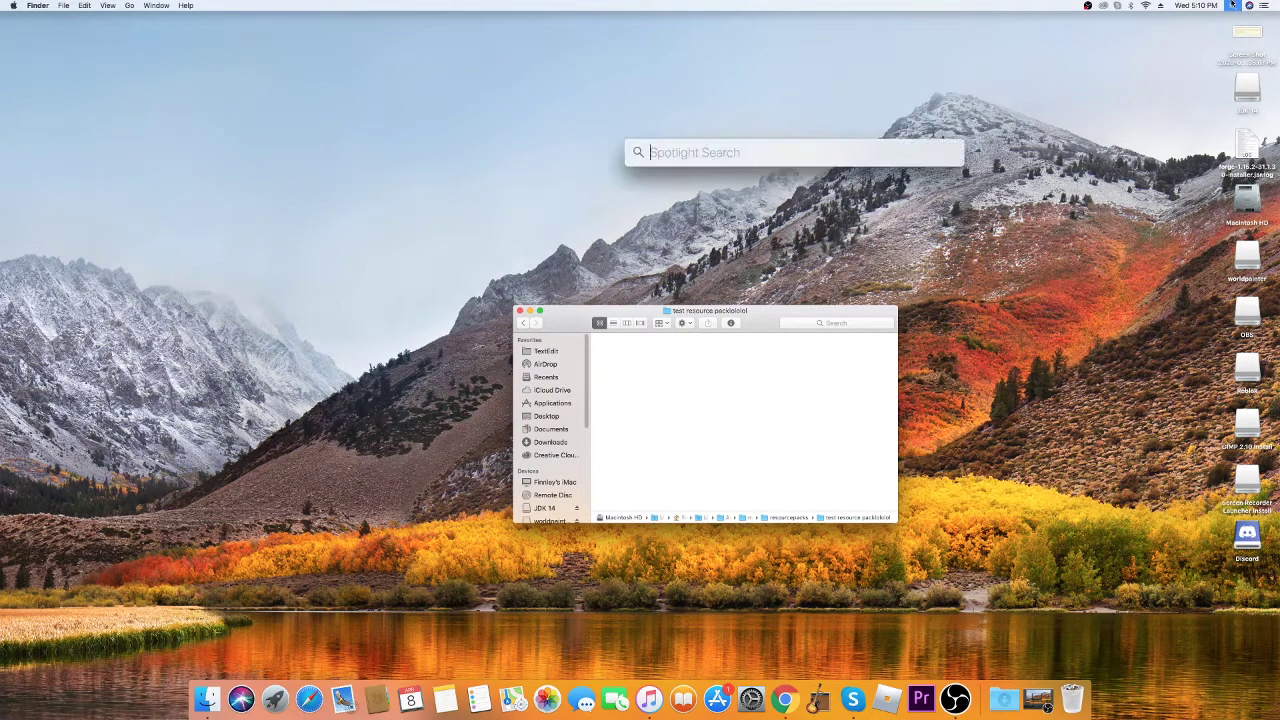
{"action": "type", "text": "text"}
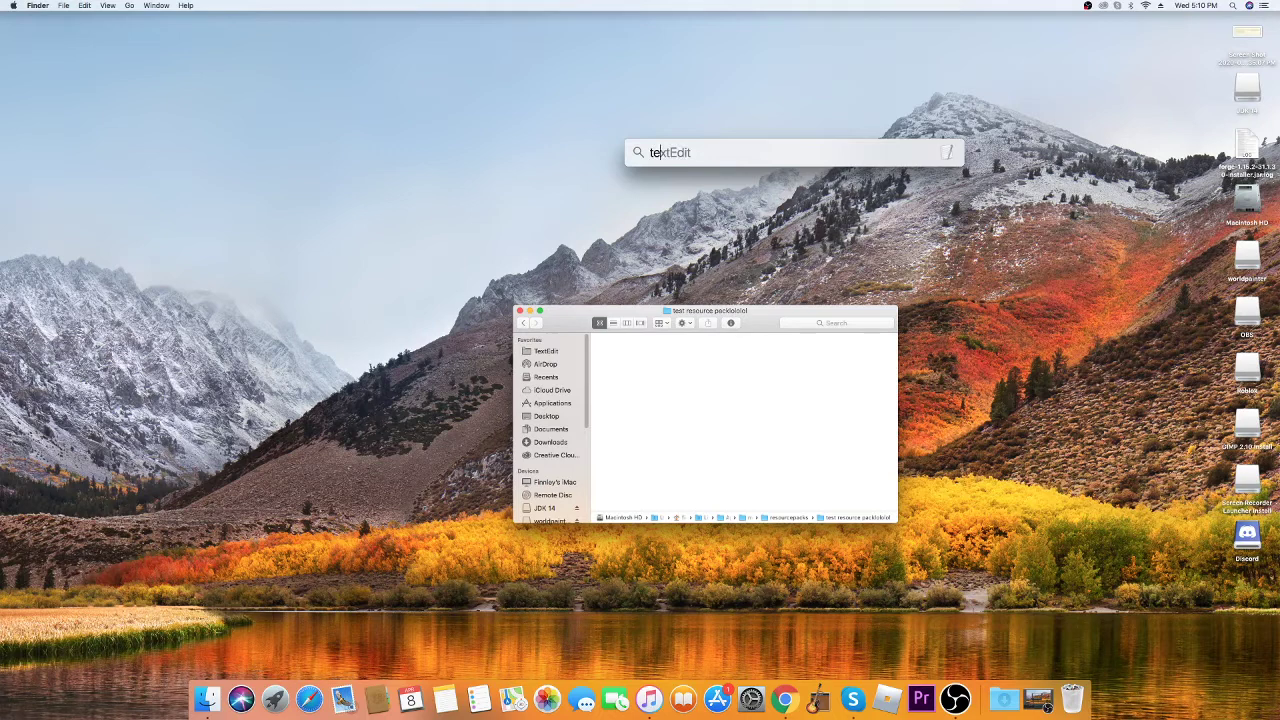
{"action": "type", "text": "edit"}
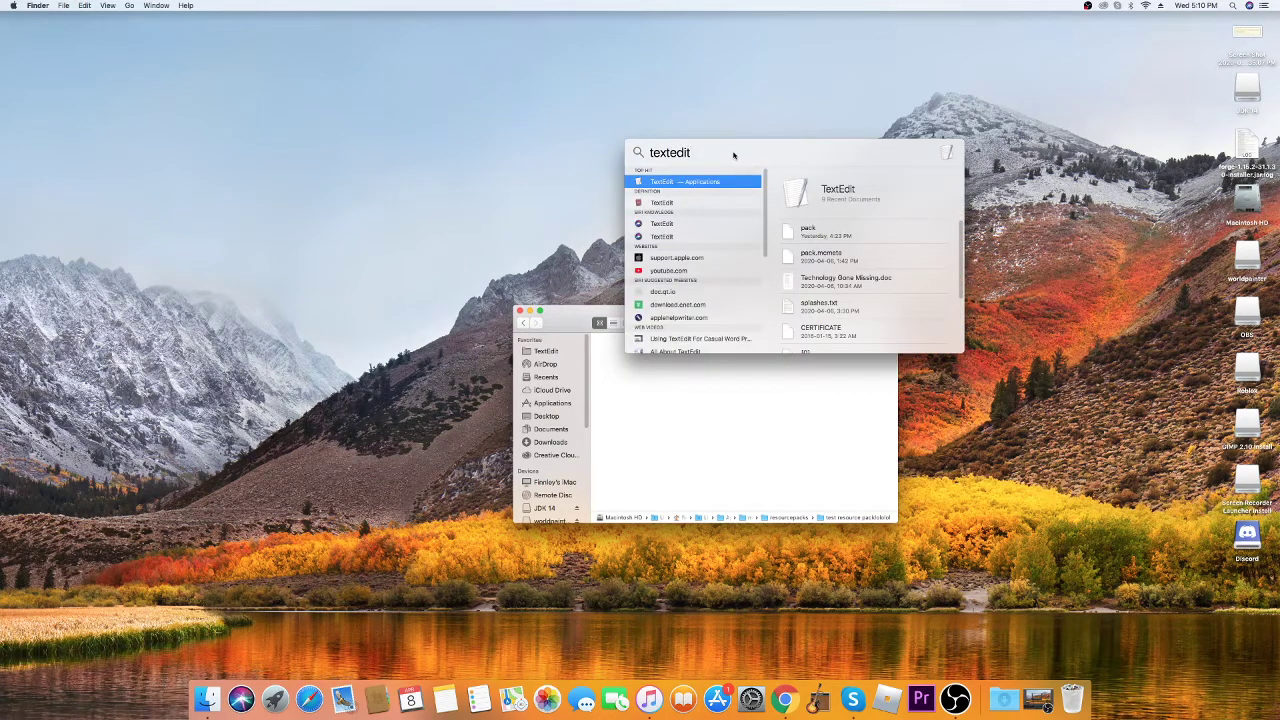
{"action": "key", "text": "Return"}
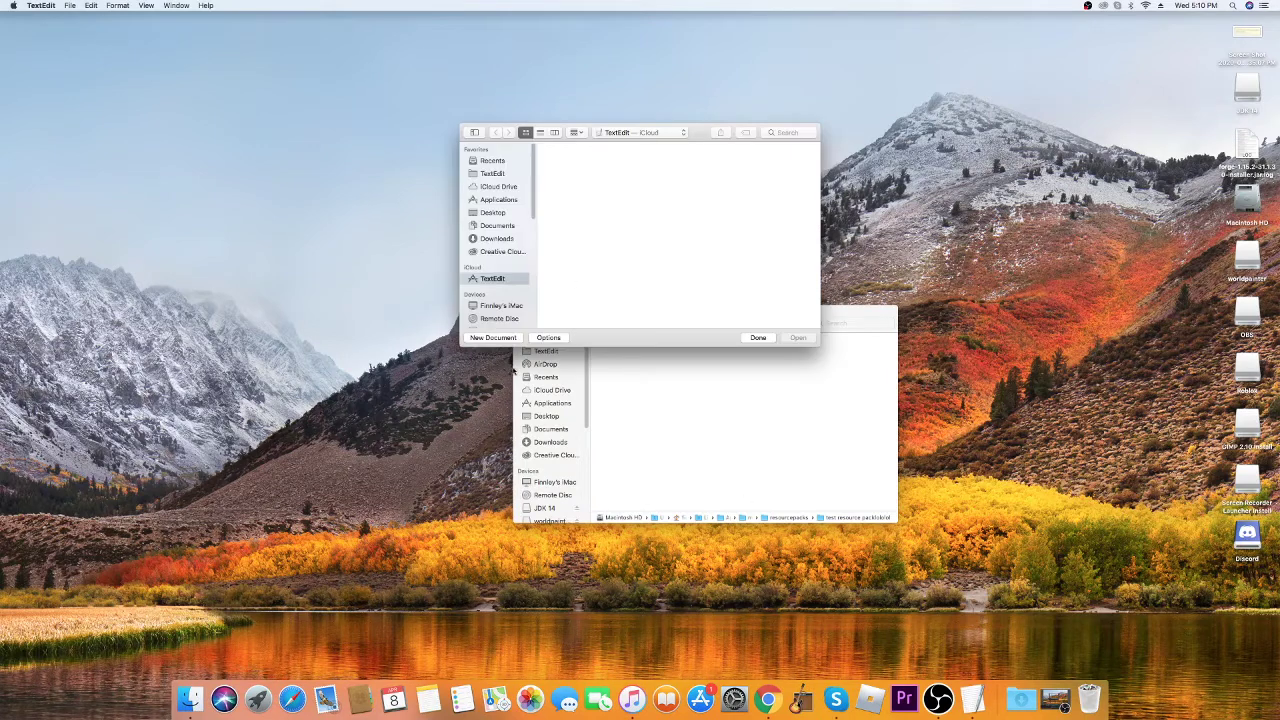
{"action": "left_click", "coordinate": [493, 337]}
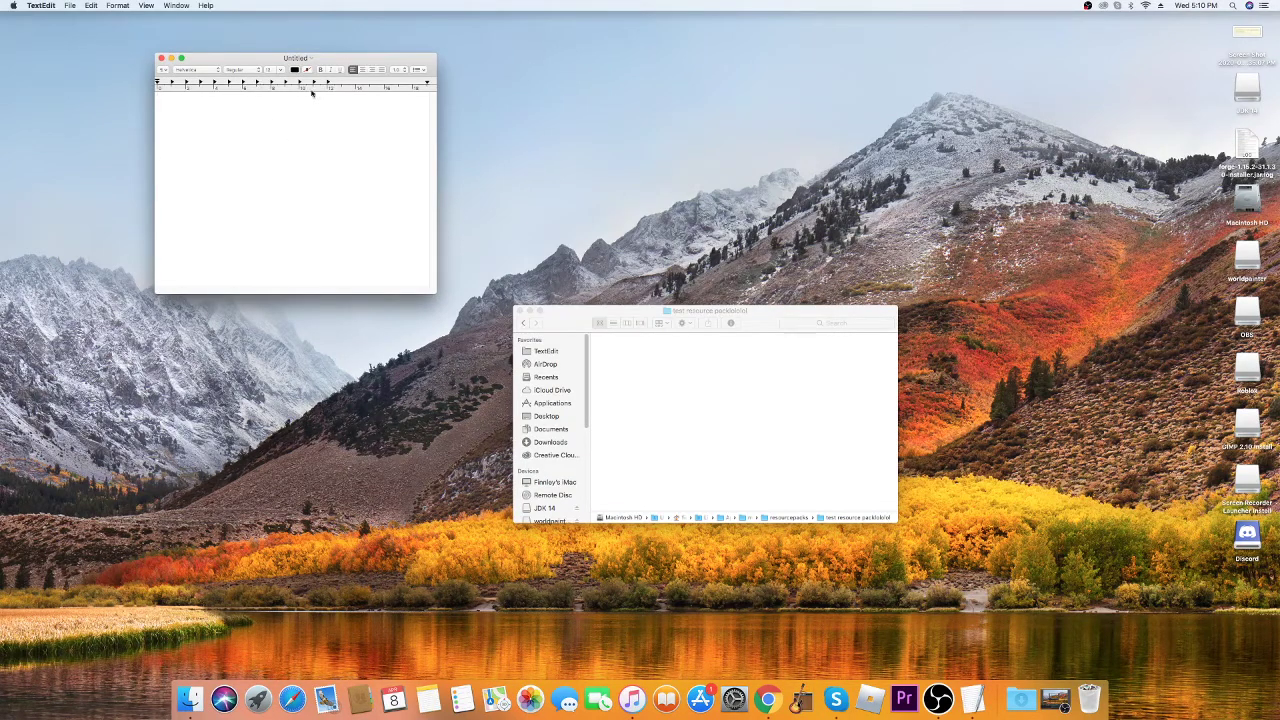
Step: Enter the JSON "pack" block with pack_format 5 and the description "Tutorial Resource Pack" in the document
{"action": "type", "text": "{ \t\"pack\": { \t\t\"pack_format\": 5, \t\t\"description\": \"Tutorial Resource Pack\" \t} }"}
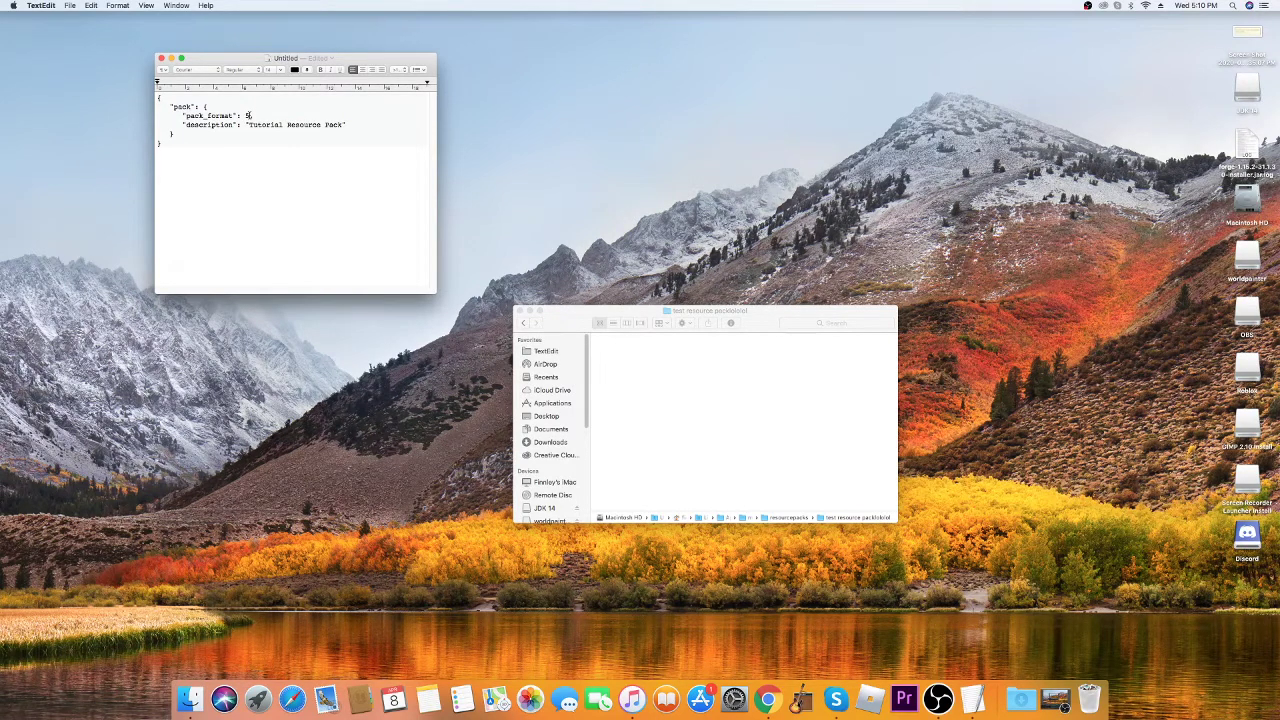
{"action": "left_click", "coordinate": [242, 116]}
{"action": "left_click", "coordinate": [175, 155]}
Step: Convert the JSON document to plain text
{"action": "left_click", "coordinate": [119, 7]}
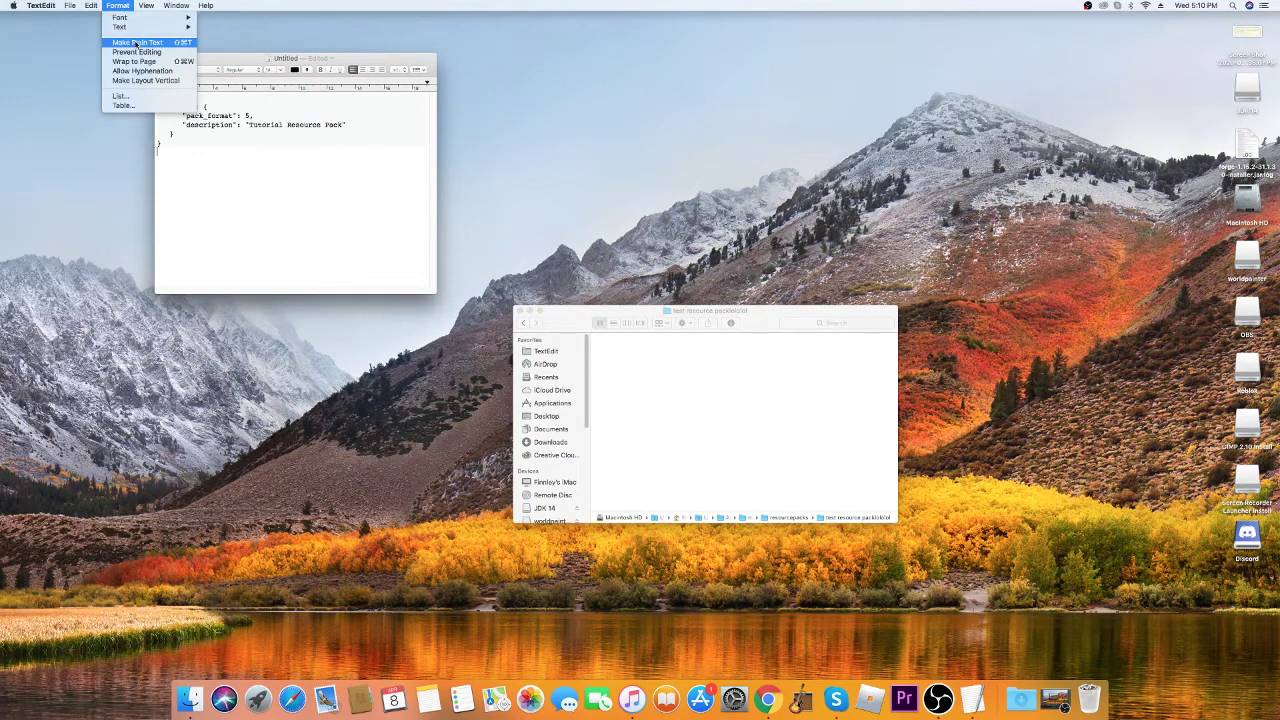
{"action": "left_click", "coordinate": [136, 43]}
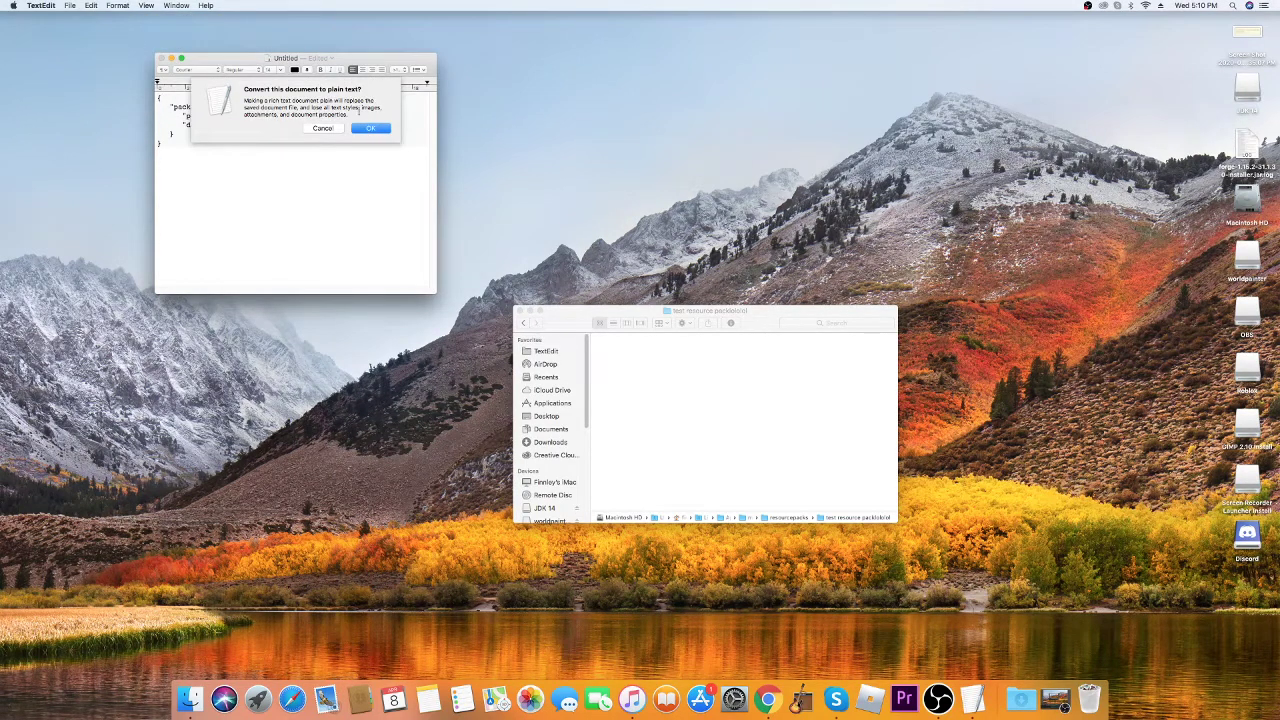
{"action": "left_click", "coordinate": [371, 129]}
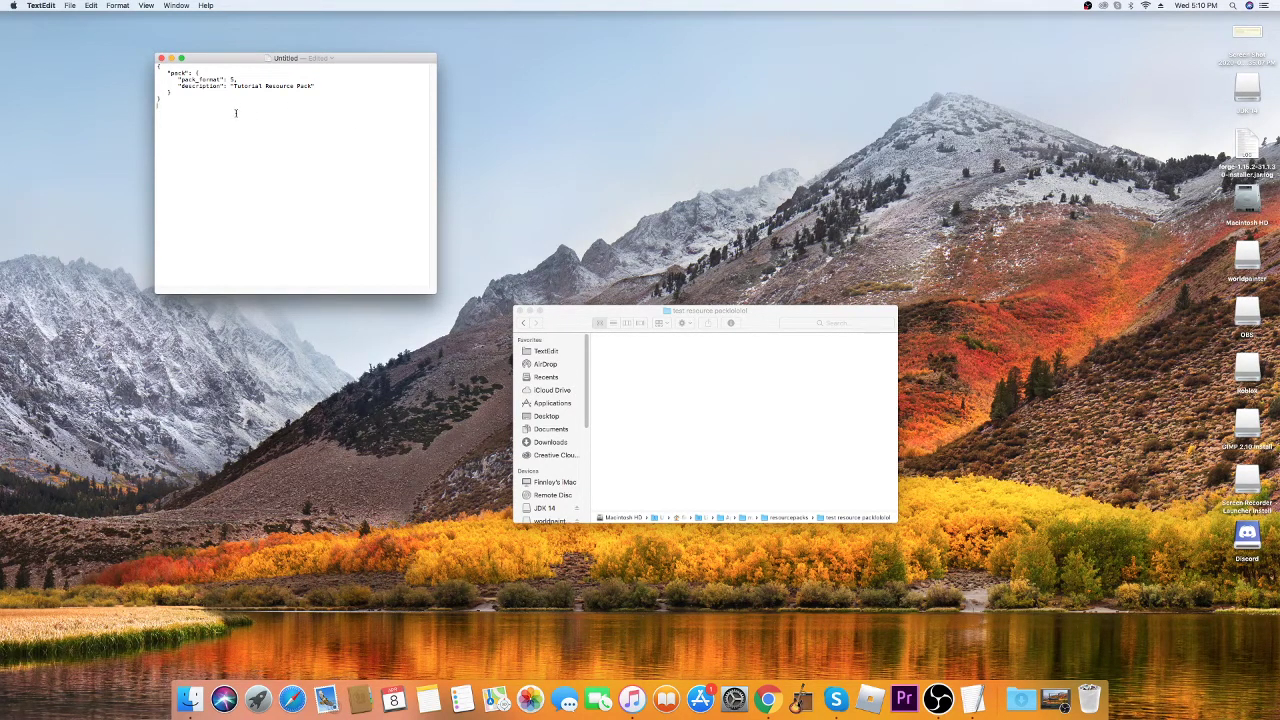
Step: Save the document as pack.mcmeta with Western (Windows Latin 1) encoding and the automatic .txt extension off, and close it
{"action": "key", "text": "super+s"}
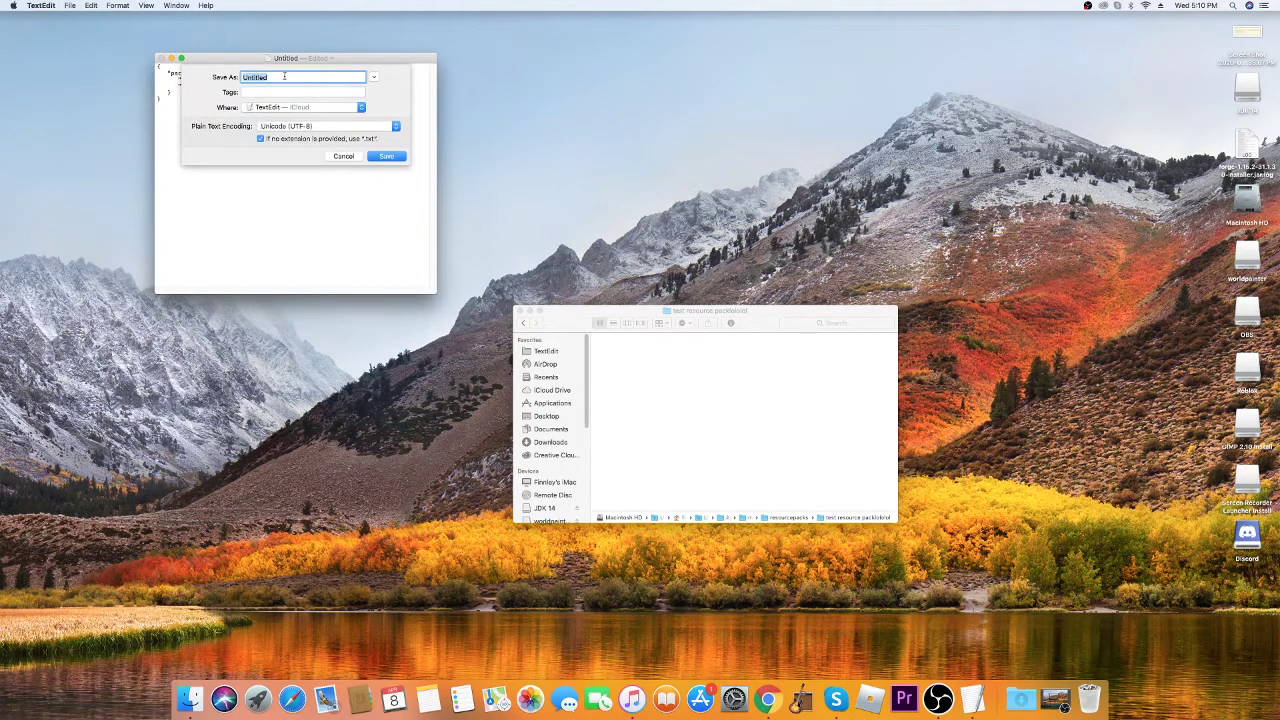
{"action": "type", "text": "pack.mcmeta"}
{"action": "left_click", "coordinate": [266, 140]}
{"action": "left_click", "coordinate": [389, 128]}
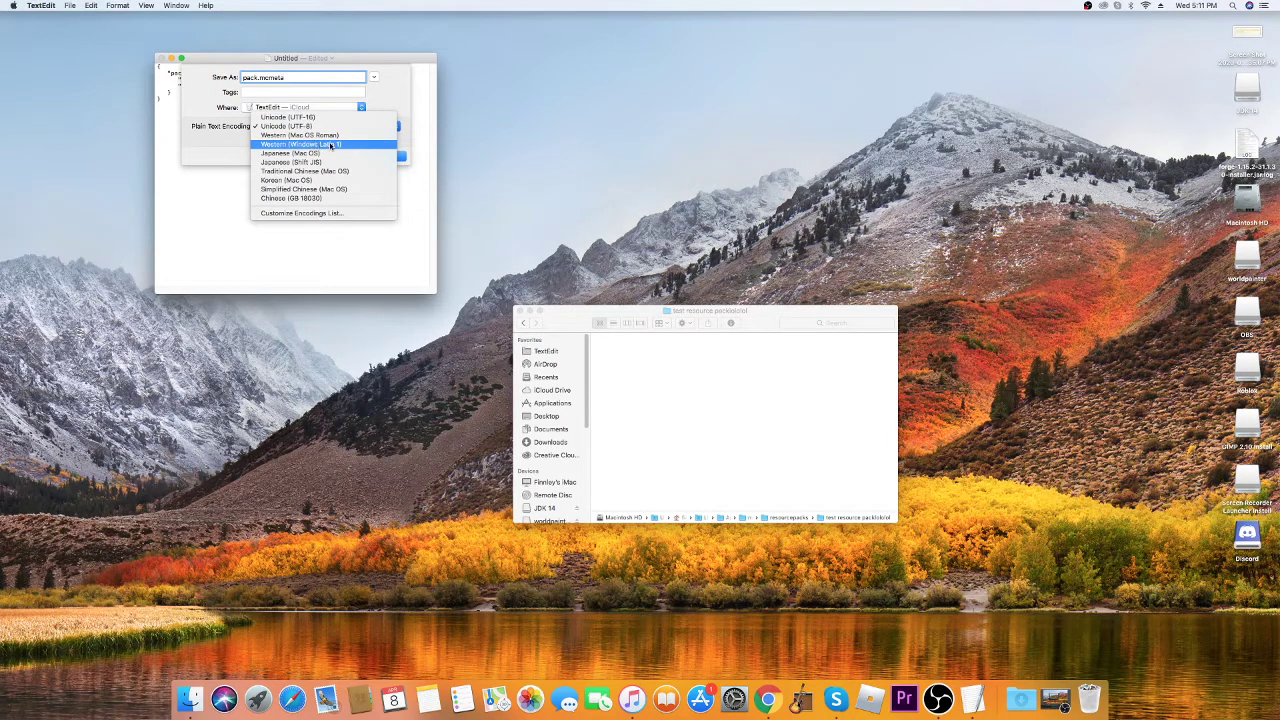
{"action": "left_click", "coordinate": [331, 145]}
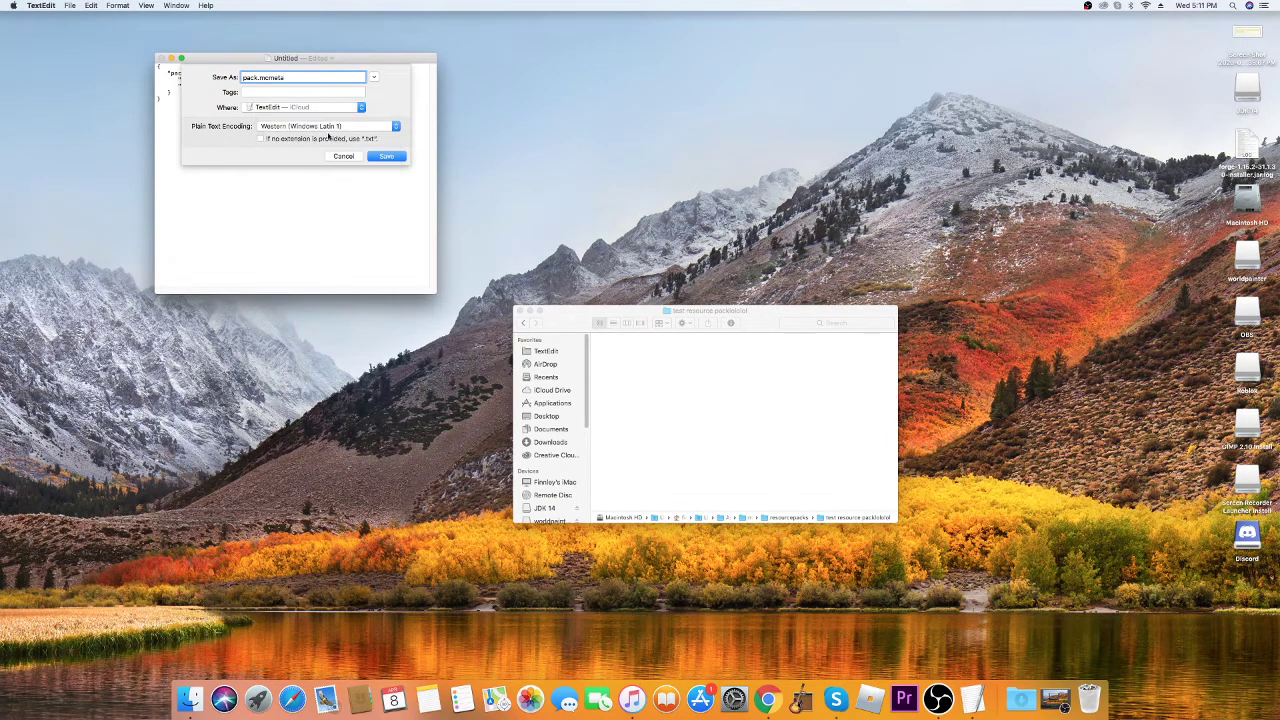
{"action": "left_click", "coordinate": [381, 157]}
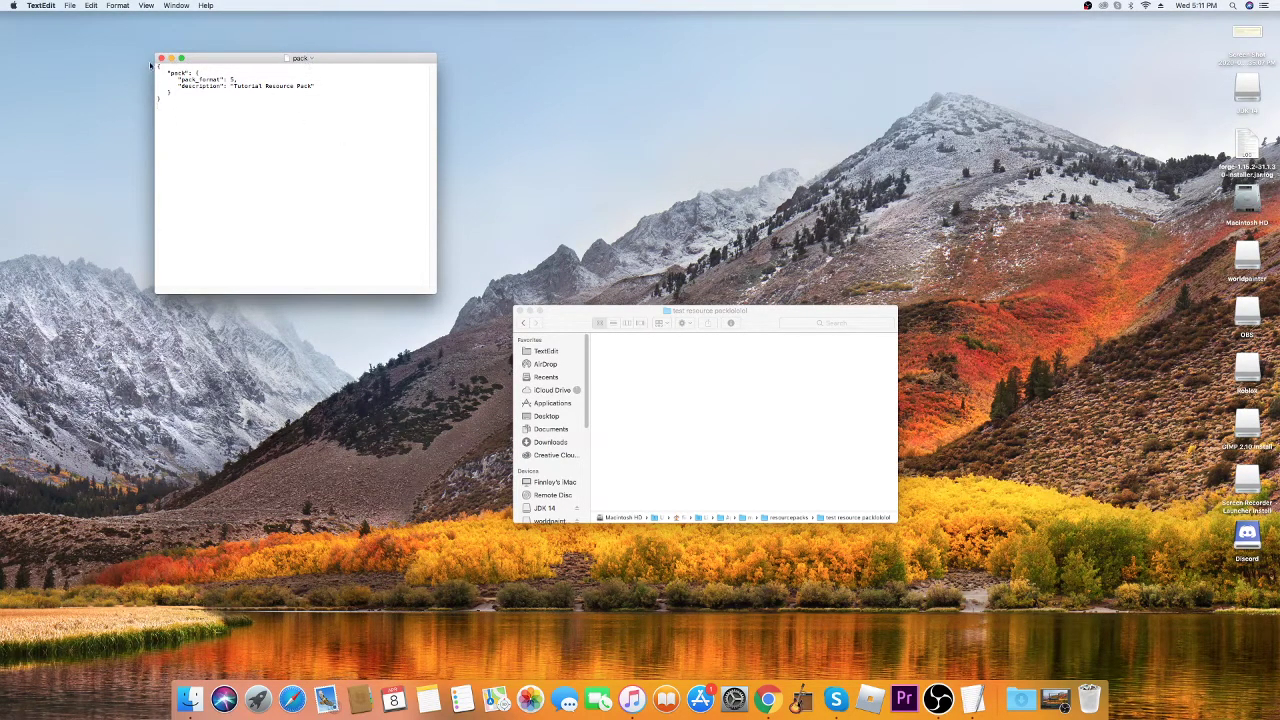
{"action": "left_click", "coordinate": [161, 58]}
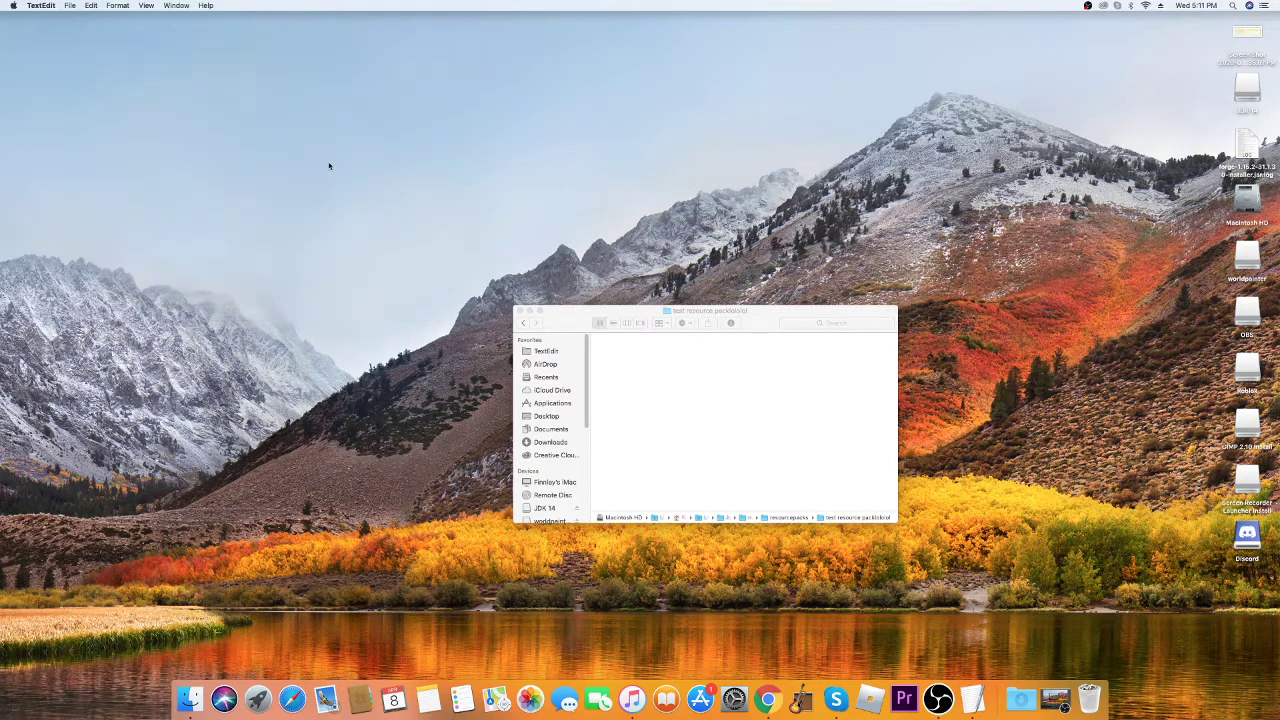
Step: Copy the saved pack file from the TextEdit folder in Finder
{"action": "left_click", "coordinate": [552, 355]}
{"action": "left_click", "coordinate": [555, 356]}
{"action": "right_click", "coordinate": [614, 355]}
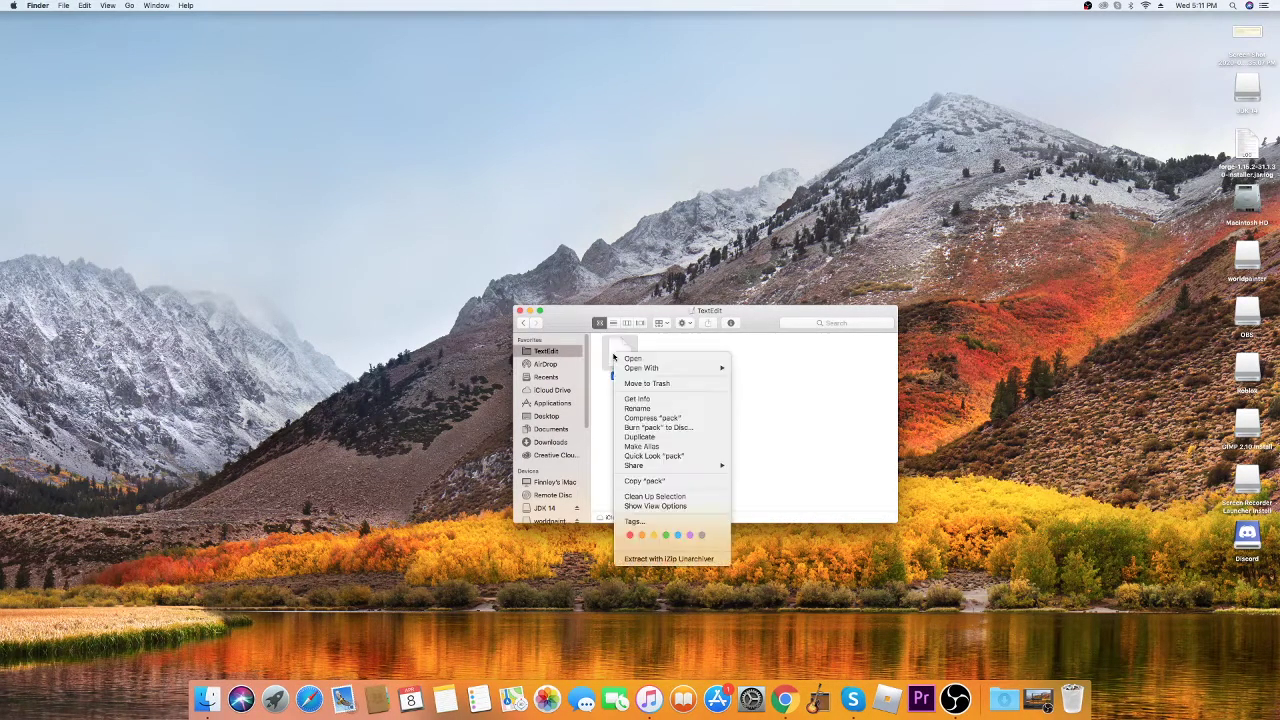
{"action": "left_click", "coordinate": [654, 482]}
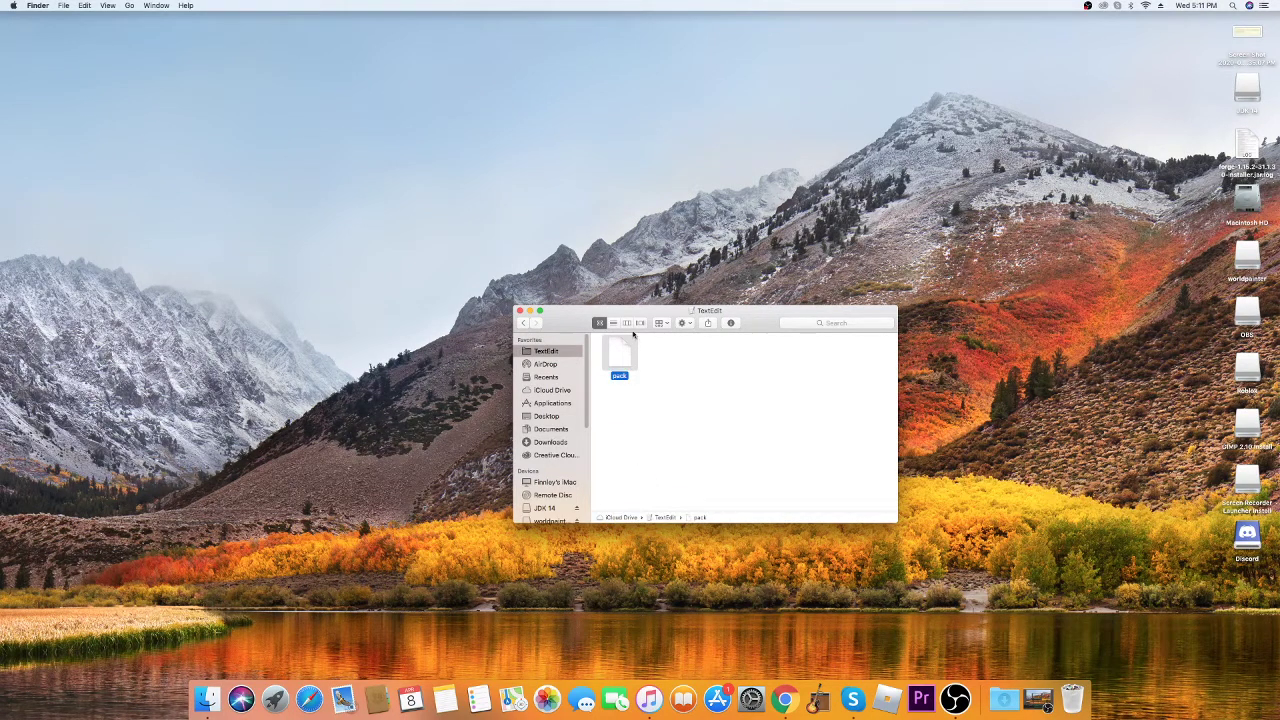
Step: Paste the copied pack file into the "test resource packlolol" folder under ~/Library/Application Support/minecraft/resourcepacks
{"action": "key", "text": "super+shift+g"}
{"action": "left_click", "coordinate": [785, 381]}
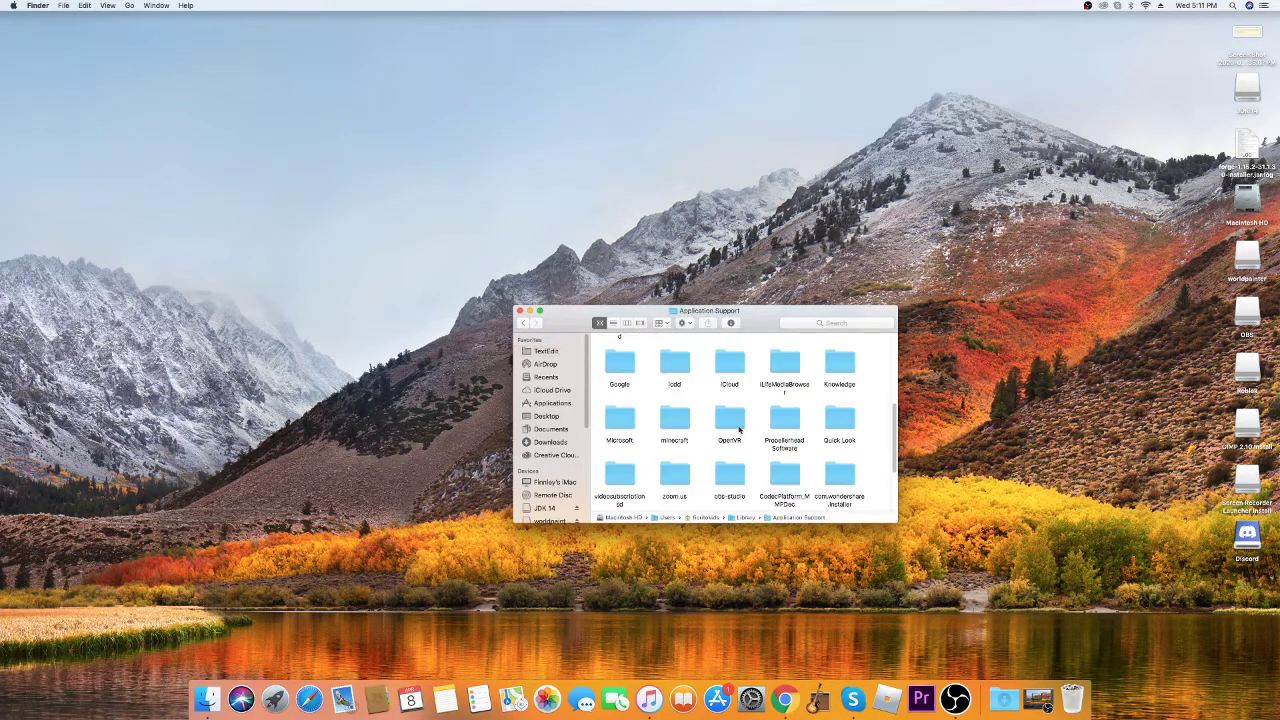
{"action": "double_click", "coordinate": [676, 416]}
{"action": "left_click", "coordinate": [676, 448]}
{"action": "double_click", "coordinate": [676, 448]}
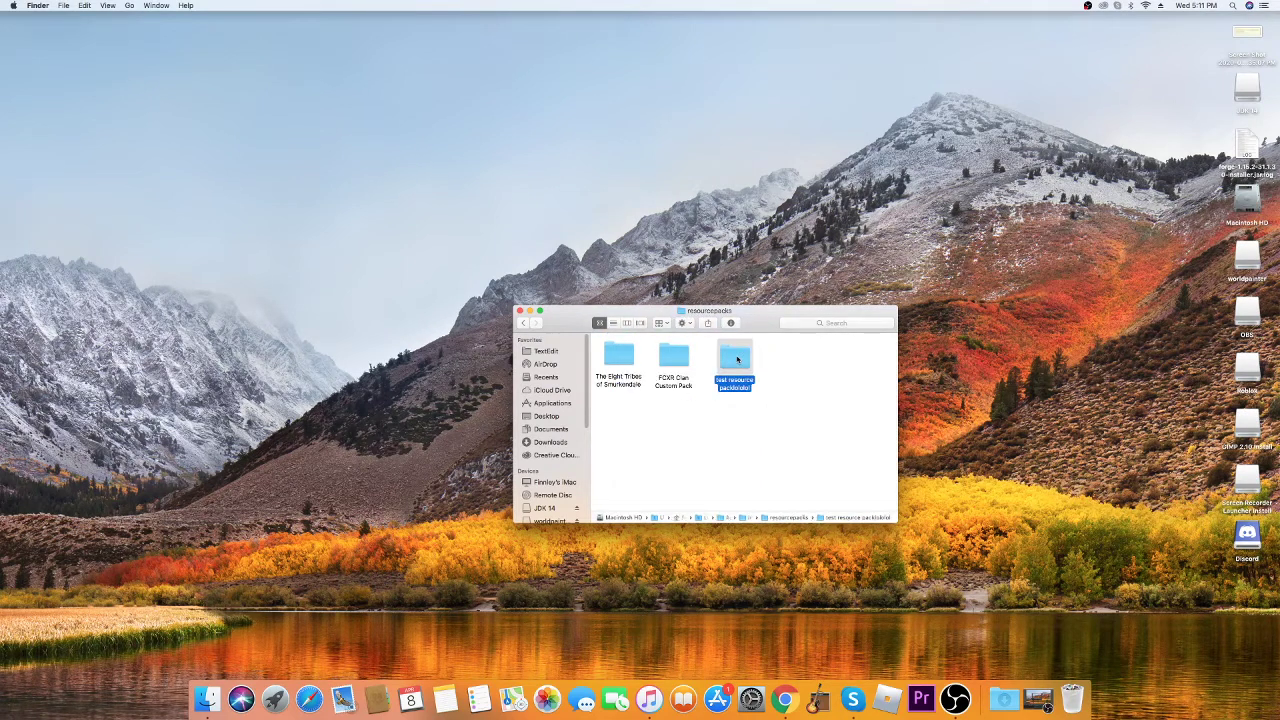
{"action": "double_click", "coordinate": [738, 362]}
{"action": "right_click", "coordinate": [618, 351]}
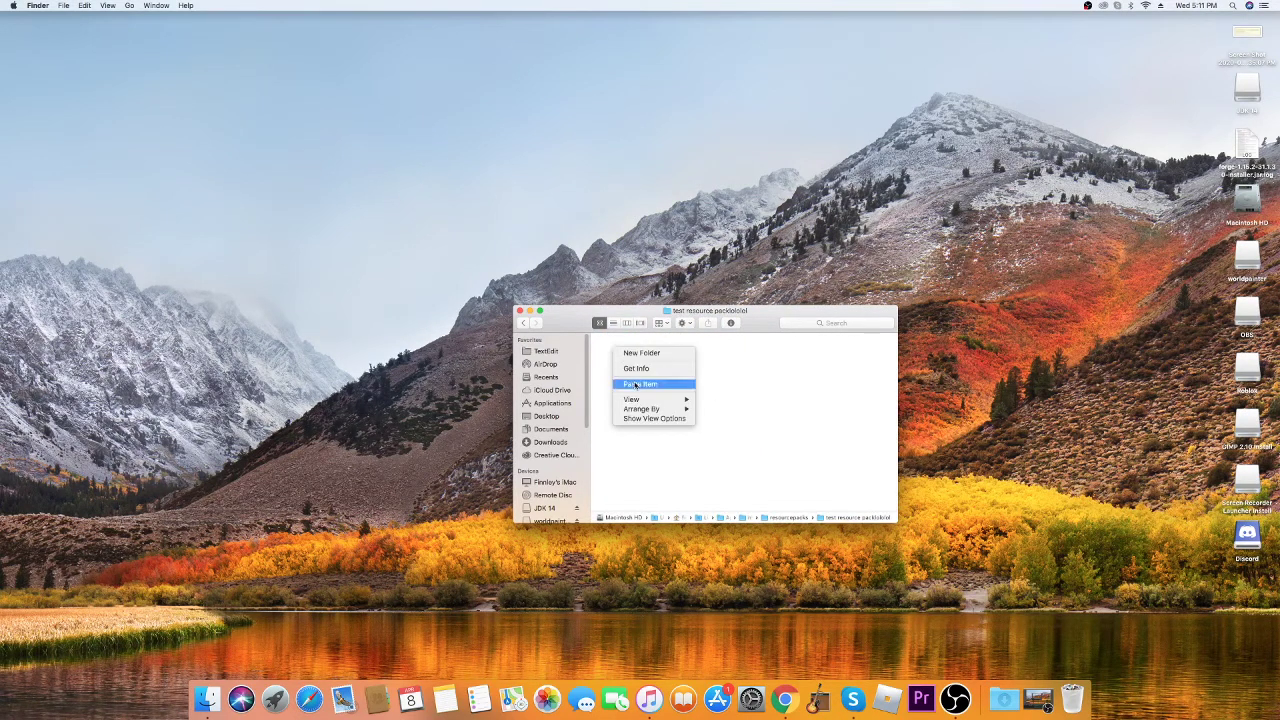
{"action": "left_click", "coordinate": [636, 385]}
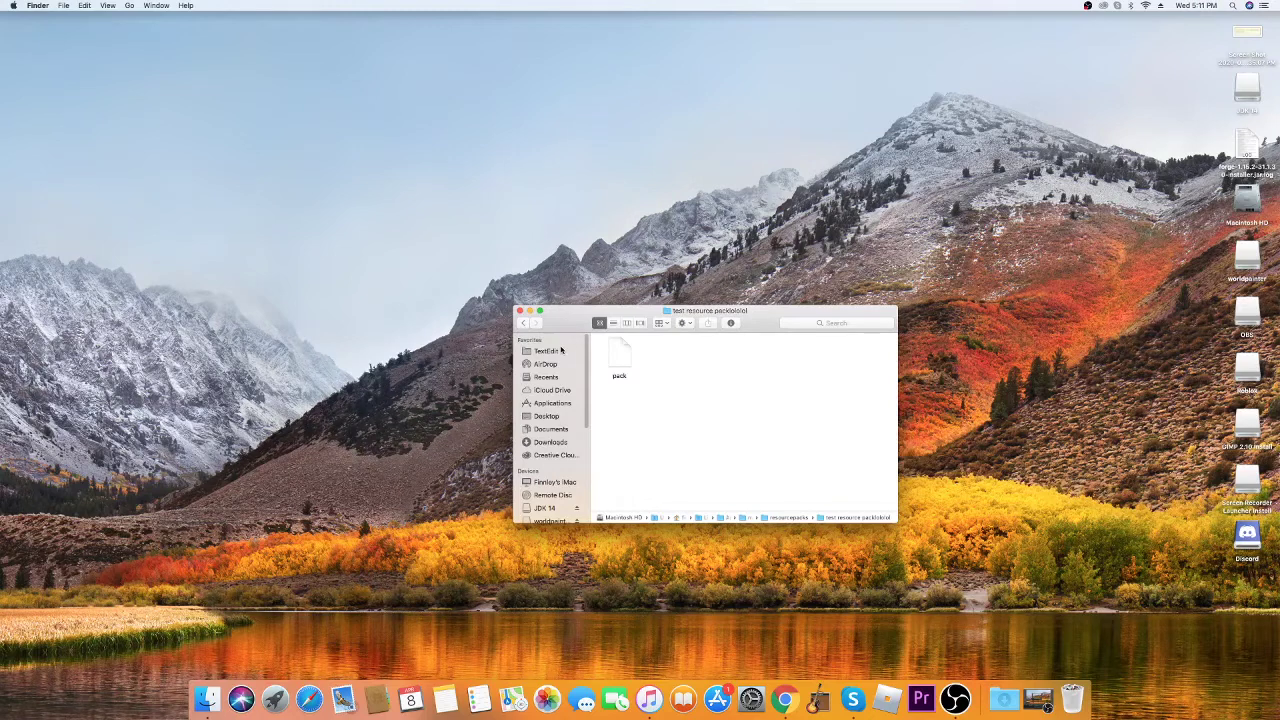
Step: Move the original pack file in the TextEdit folder to the Trash and return to the resource pack folder
{"action": "left_click", "coordinate": [562, 351]}
{"action": "right_click", "coordinate": [620, 356]}
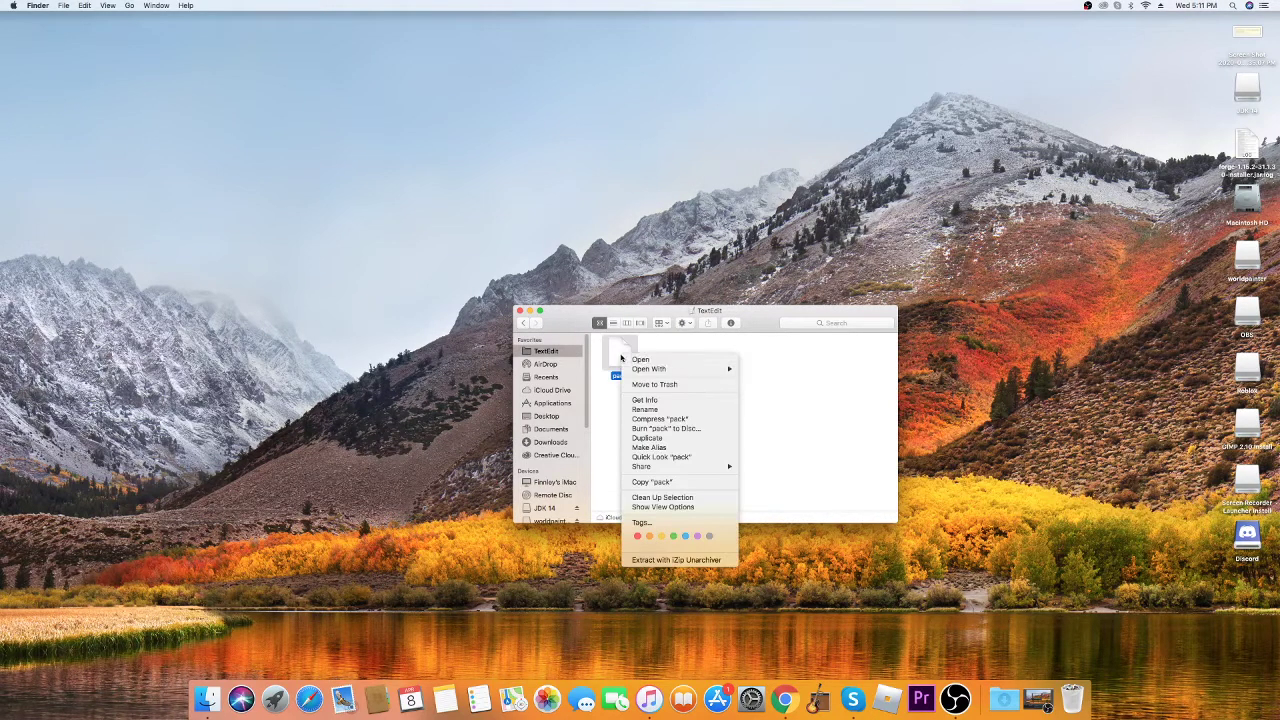
{"action": "left_click", "coordinate": [654, 385]}
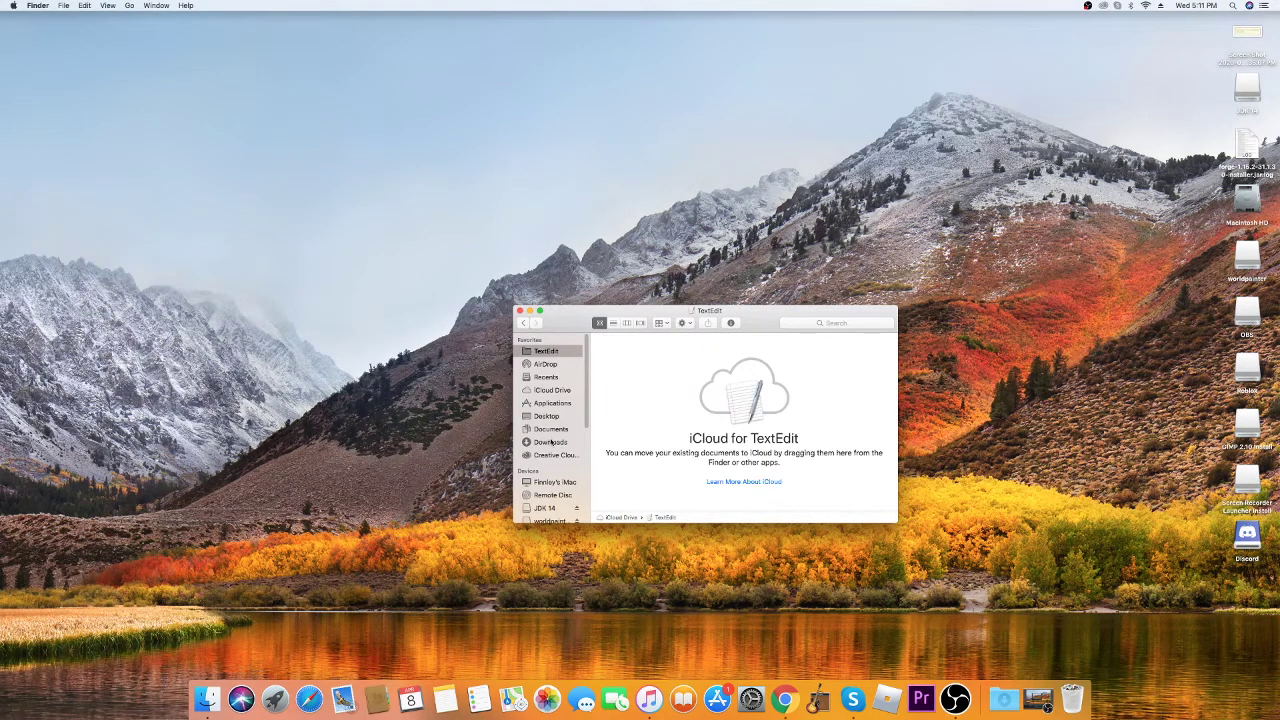
{"action": "left_click", "coordinate": [521, 323]}
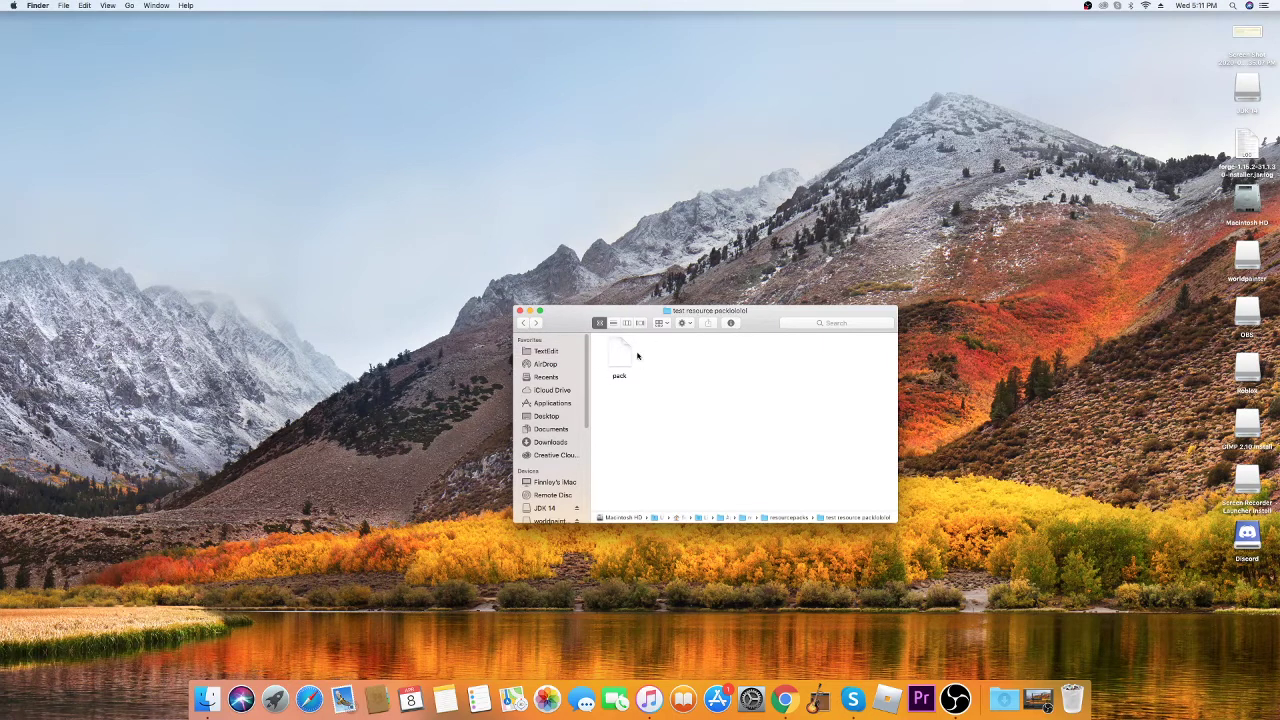
Step: Switch to Chrome, search Google Images for "fcxr clan" and open the first image result
{"action": "left_click", "coordinate": [786, 692]}
{"action": "left_click", "coordinate": [246, 40]}
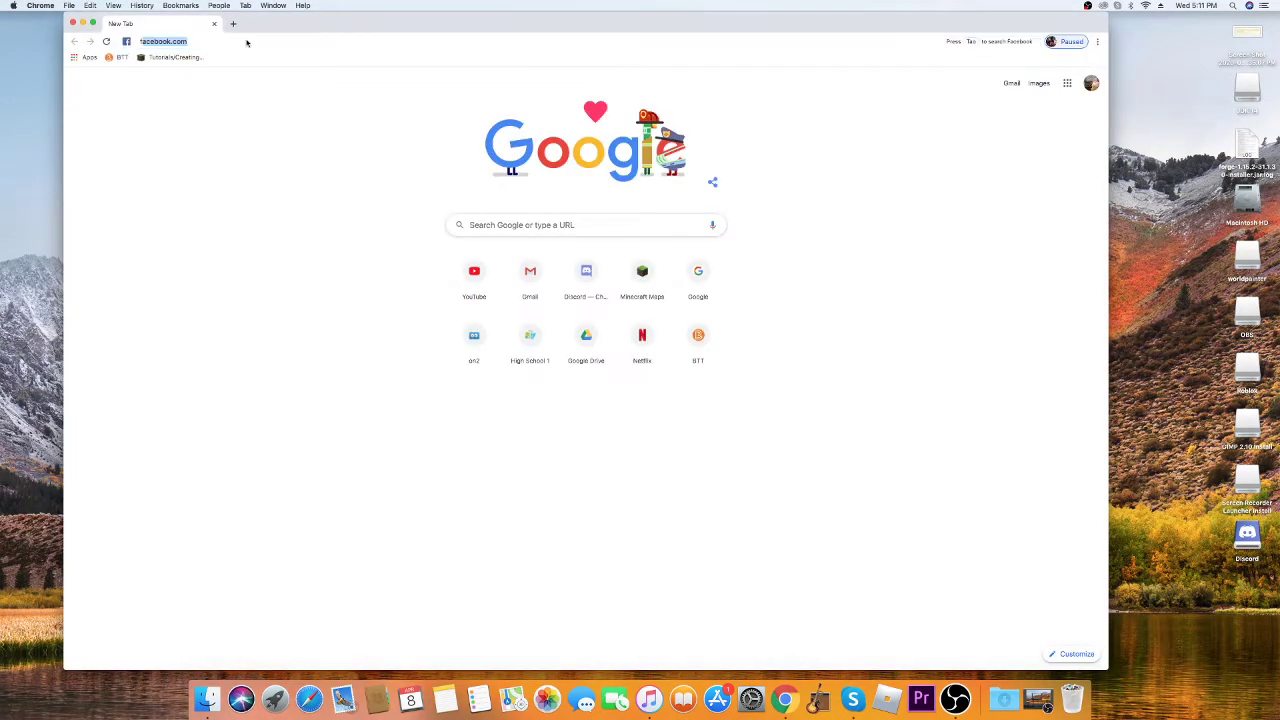
{"action": "type", "text": "fcxr cla"}
{"action": "key", "text": "Return"}
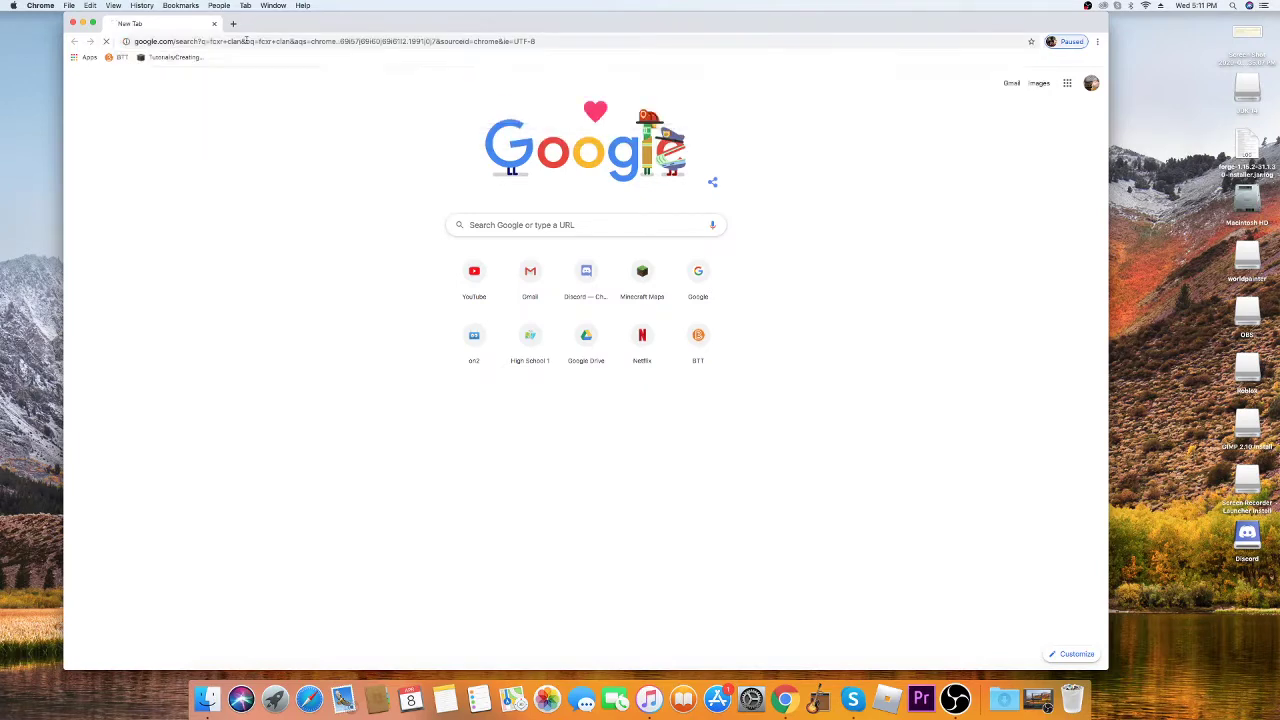
{"action": "left_click", "coordinate": [202, 104]}
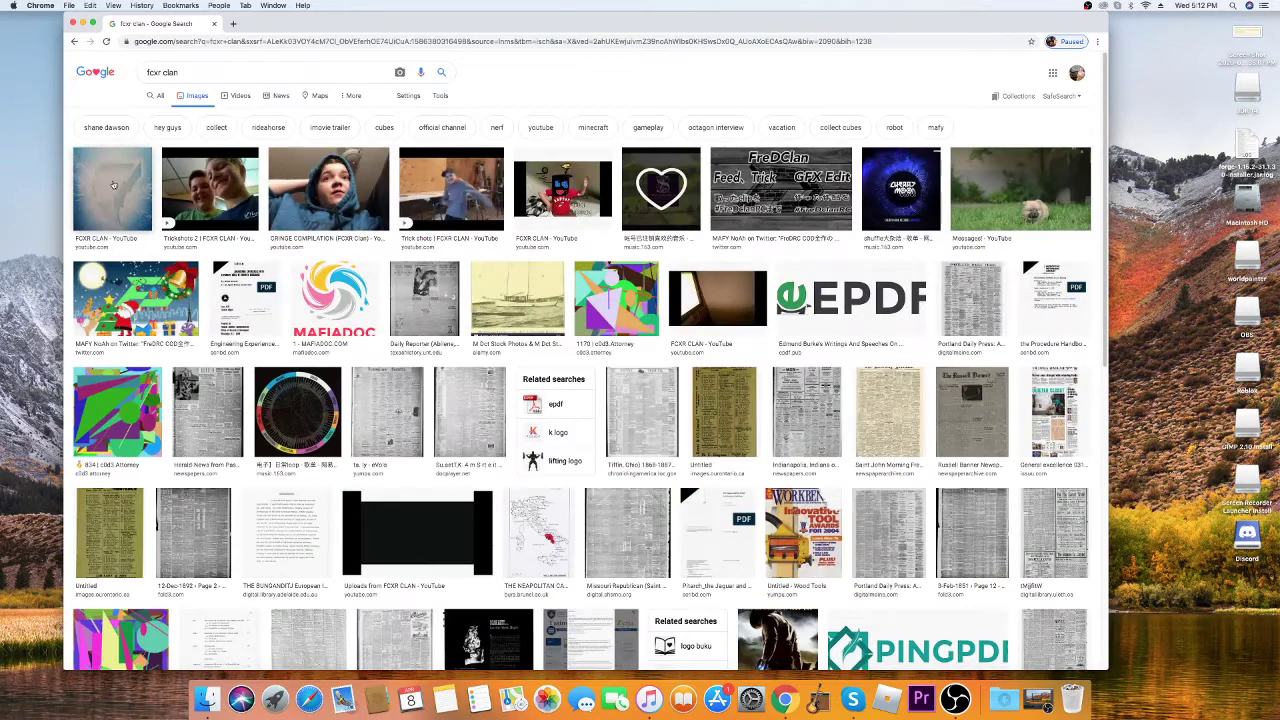
{"action": "left_click", "coordinate": [115, 184]}
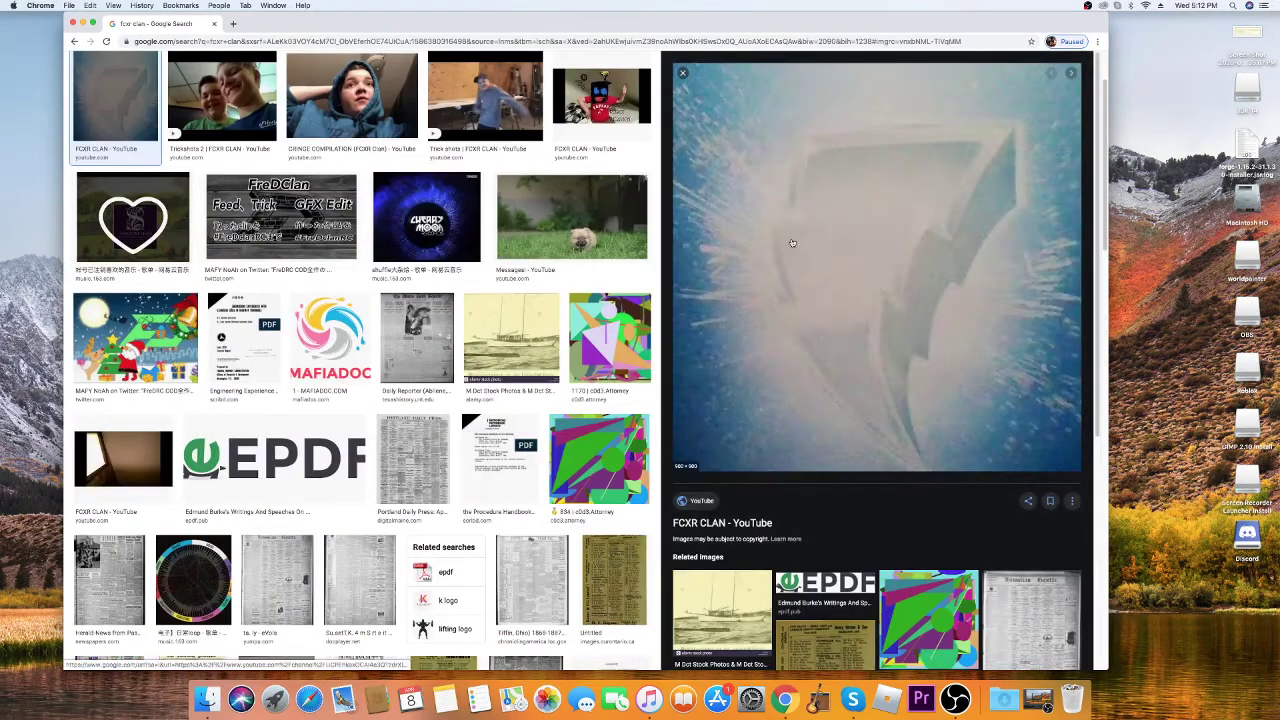
Step: Save the enlarged image to Downloads as pack.png, keeping the .png extension
{"action": "right_click", "coordinate": [840, 233]}
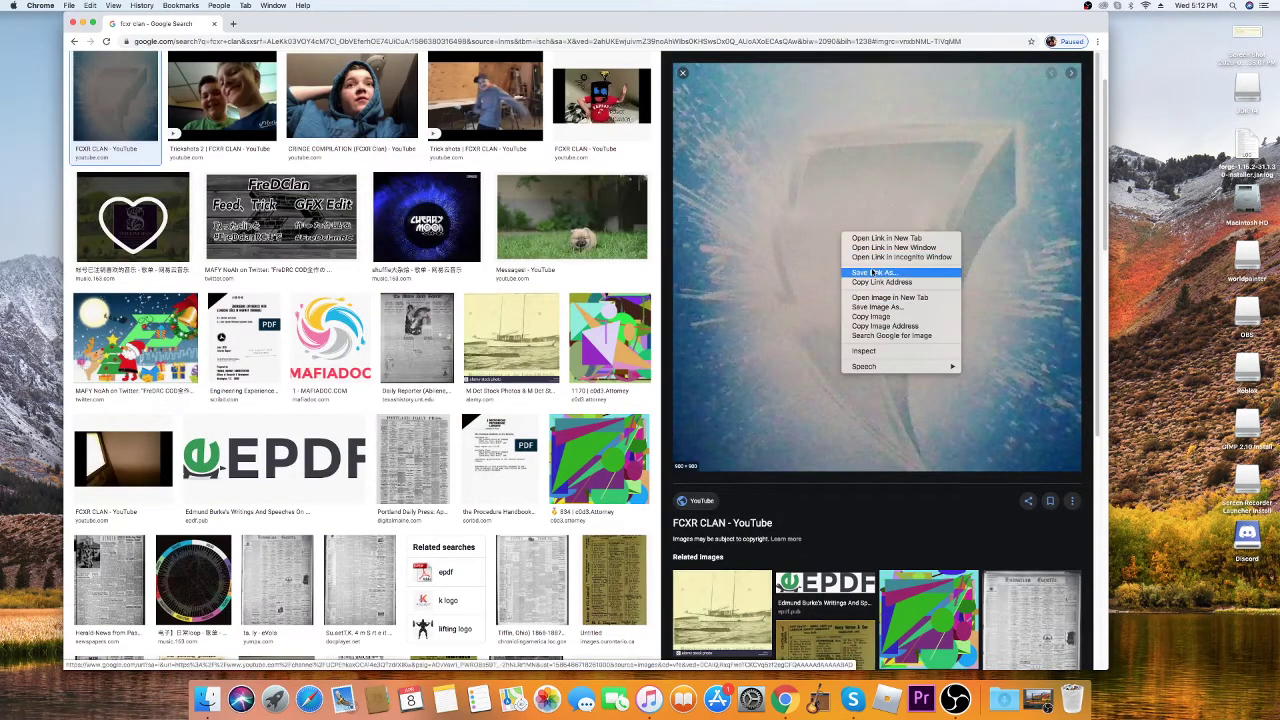
{"action": "left_click", "coordinate": [880, 307]}
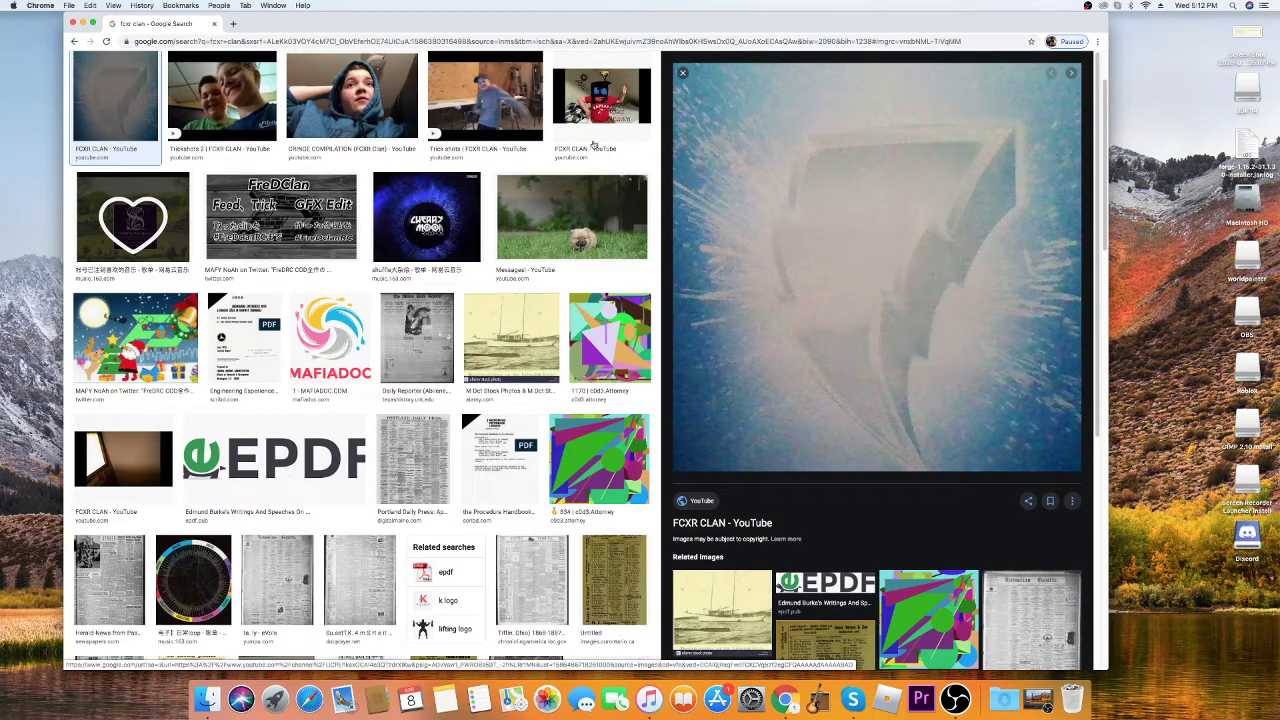
{"action": "type", "text": "pack.png"}
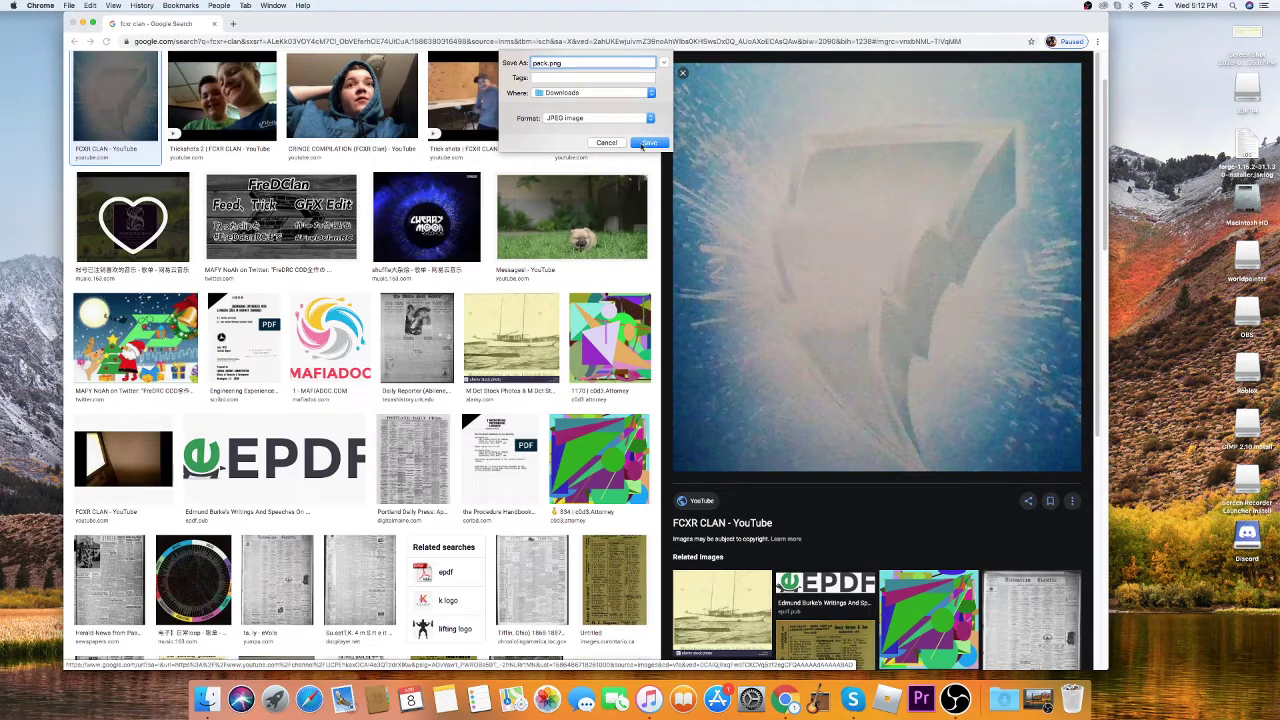
{"action": "left_click", "coordinate": [647, 145]}
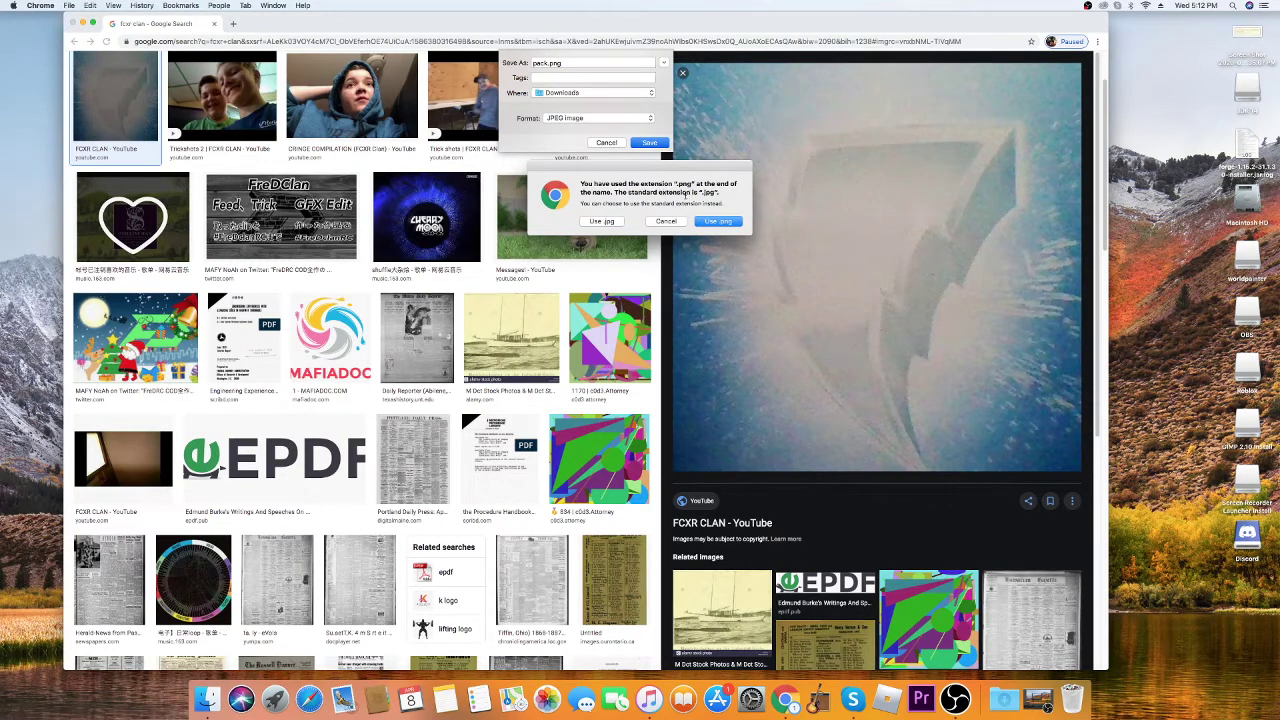
{"action": "left_click", "coordinate": [714, 222]}
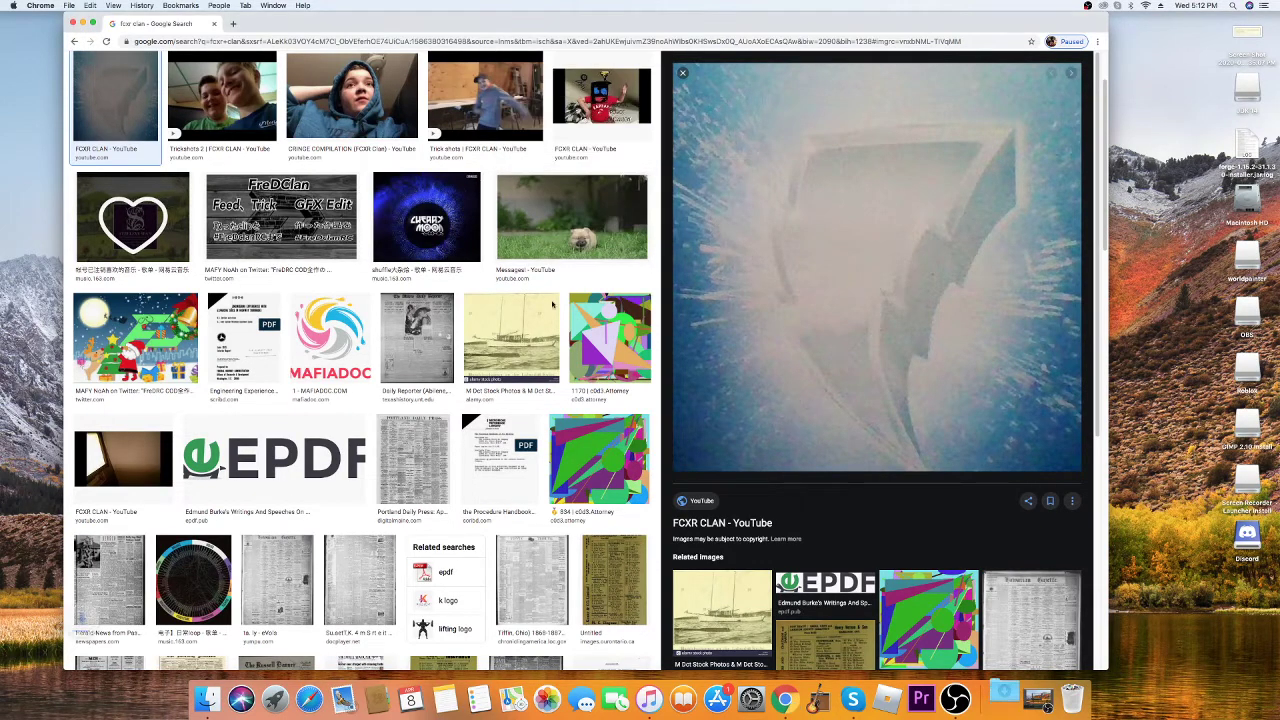
Step: Move the downloaded pack.png by way of the desktop into the "test resource packlolol" folder, closing the browser tab
{"action": "left_click_drag", "start_coordinate": [100, 660], "coordinate": [1200, 195]}
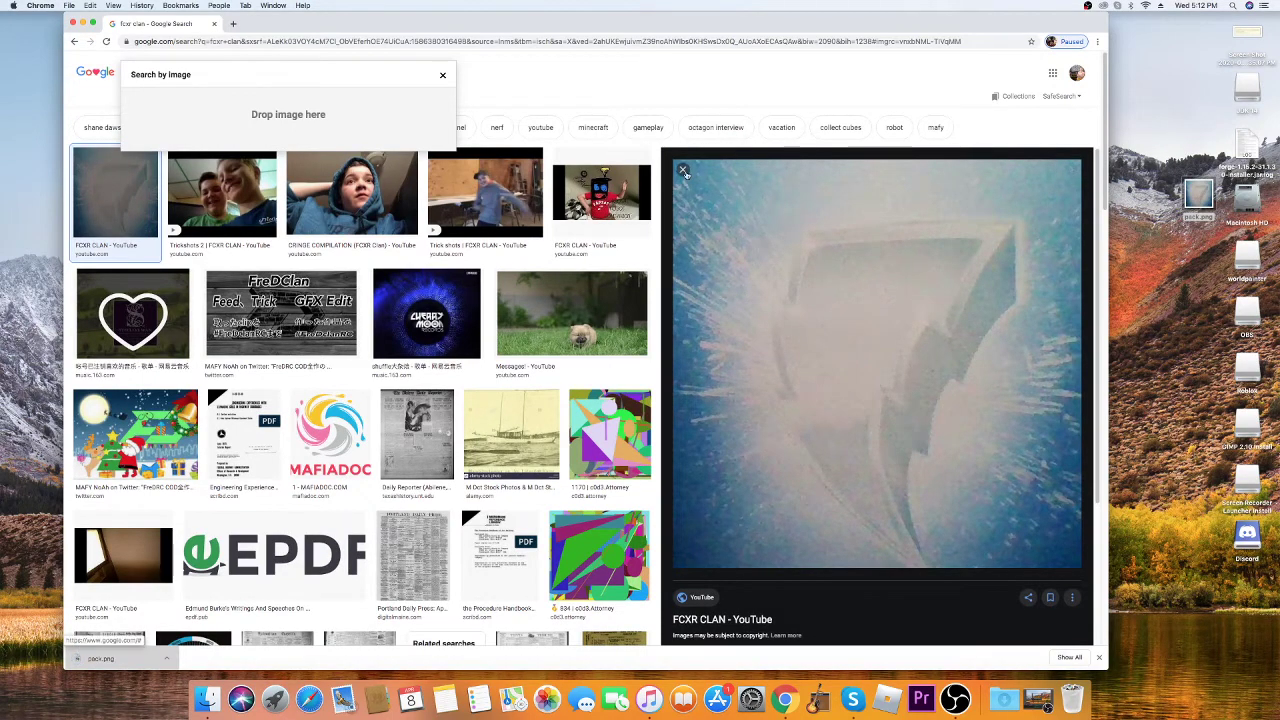
{"action": "left_click", "coordinate": [682, 169]}
{"action": "left_click", "coordinate": [213, 22]}
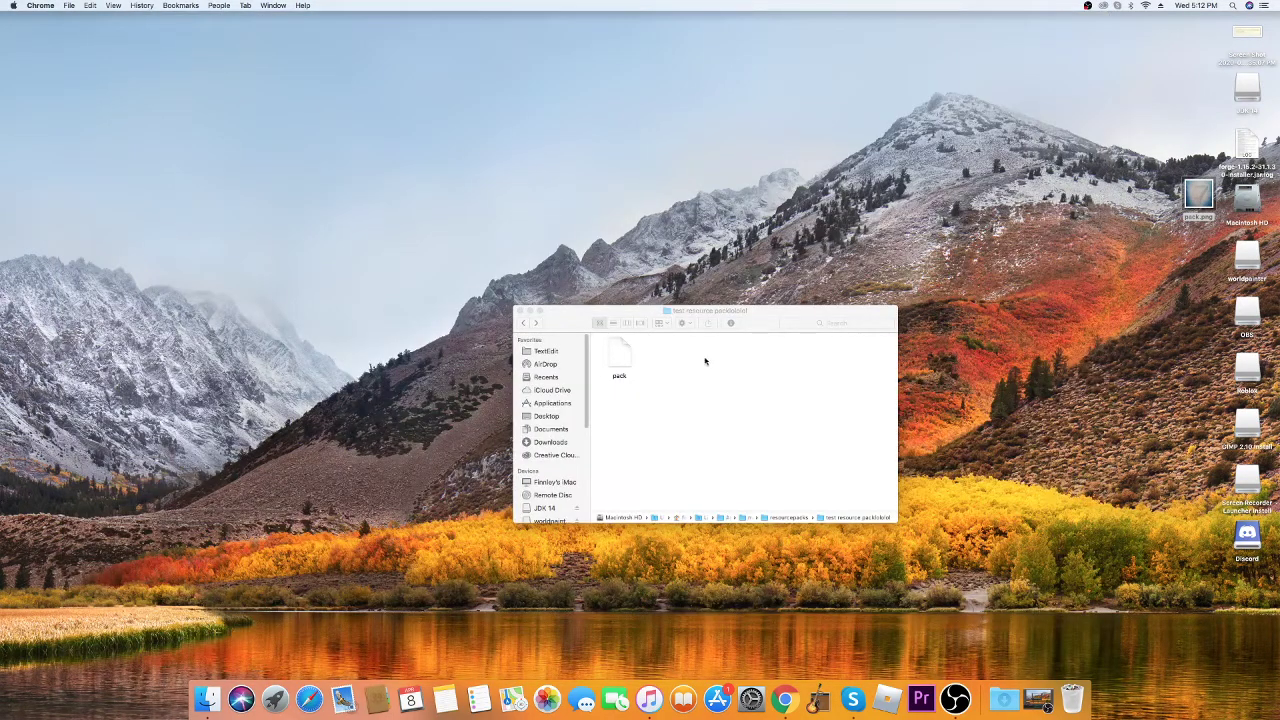
{"action": "left_click_drag", "start_coordinate": [757, 322], "coordinate": [771, 228]}
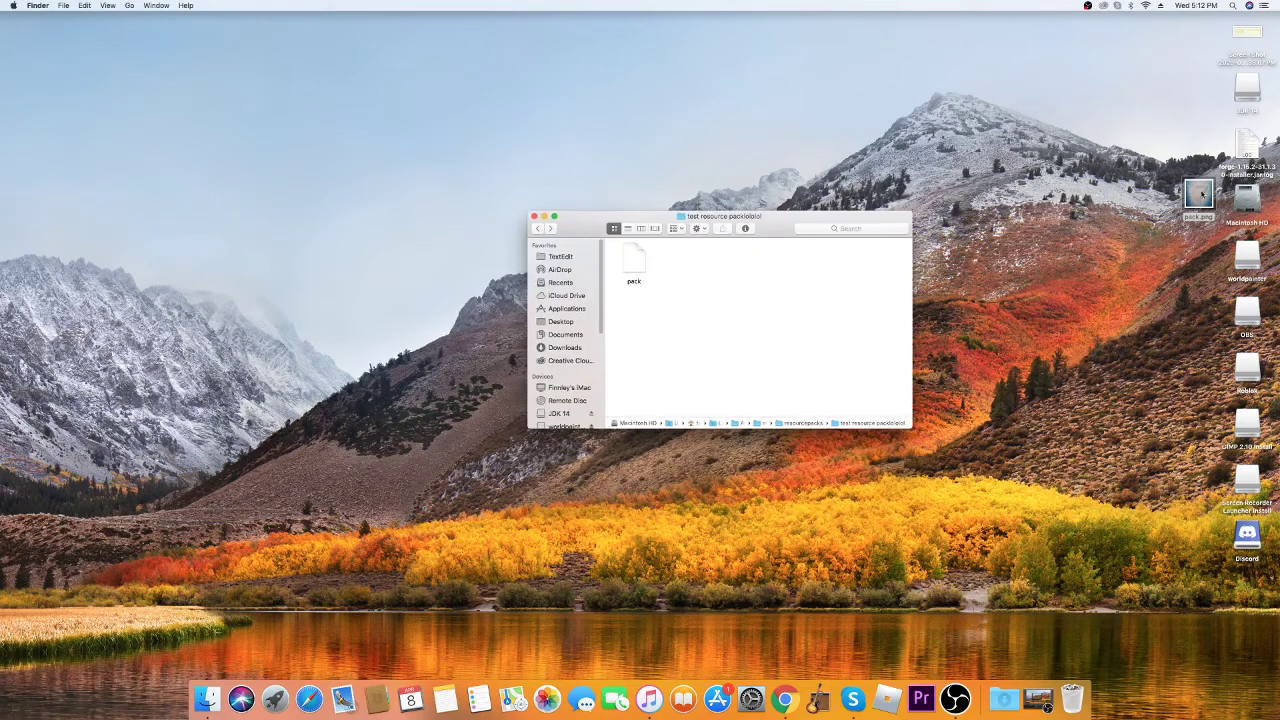
{"action": "left_click_drag", "start_coordinate": [1200, 197], "coordinate": [678, 262]}
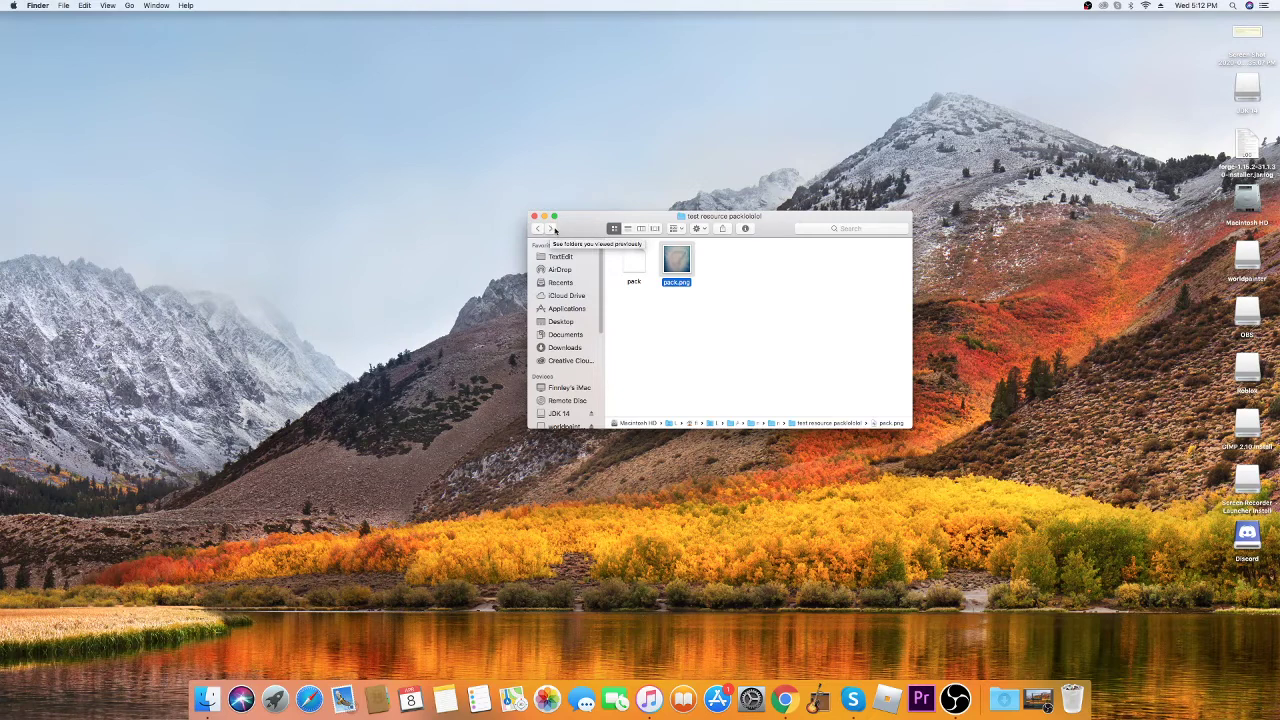
Step: Open the 1.15.2 folder under minecraft/versions and move its existing 1.15.2 subfolder to the Trash
{"action": "left_click", "coordinate": [537, 229]}
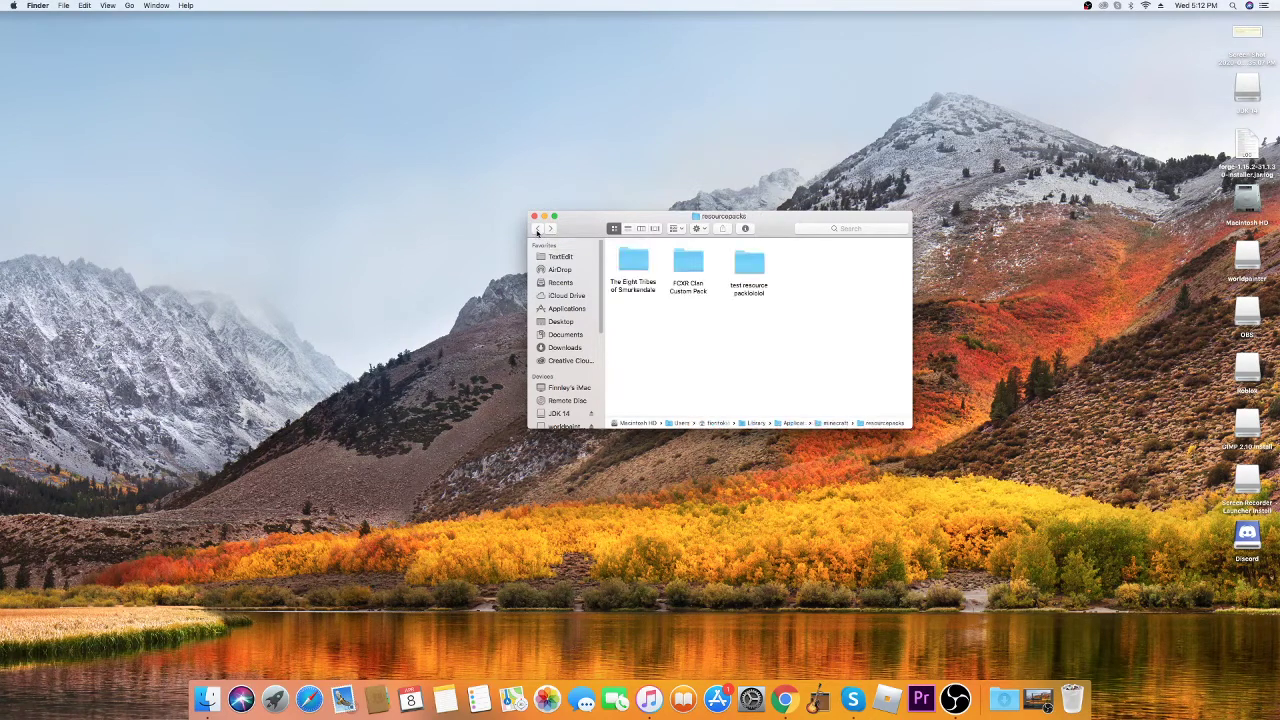
{"action": "left_click", "coordinate": [537, 229]}
{"action": "scroll", "coordinate": [689, 285], "scroll_direction": "down", "scroll_amount": 2}
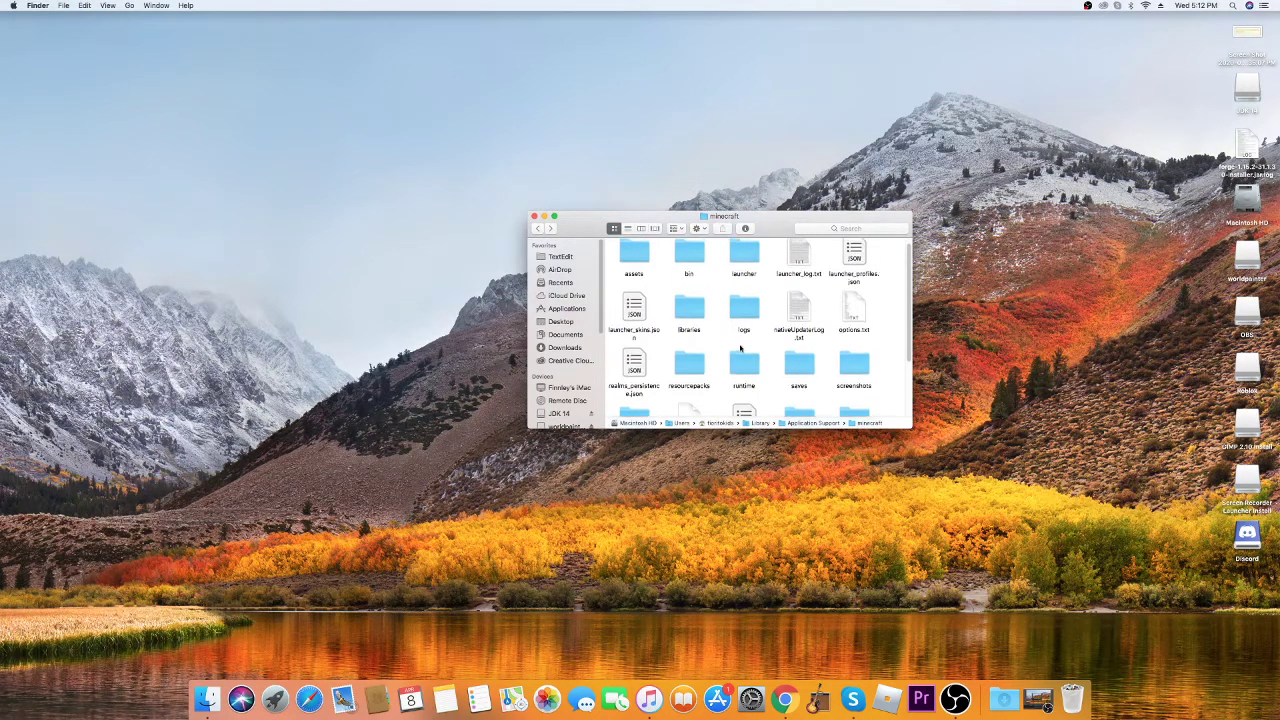
{"action": "scroll", "coordinate": [741, 348], "scroll_direction": "down", "scroll_amount": 1}
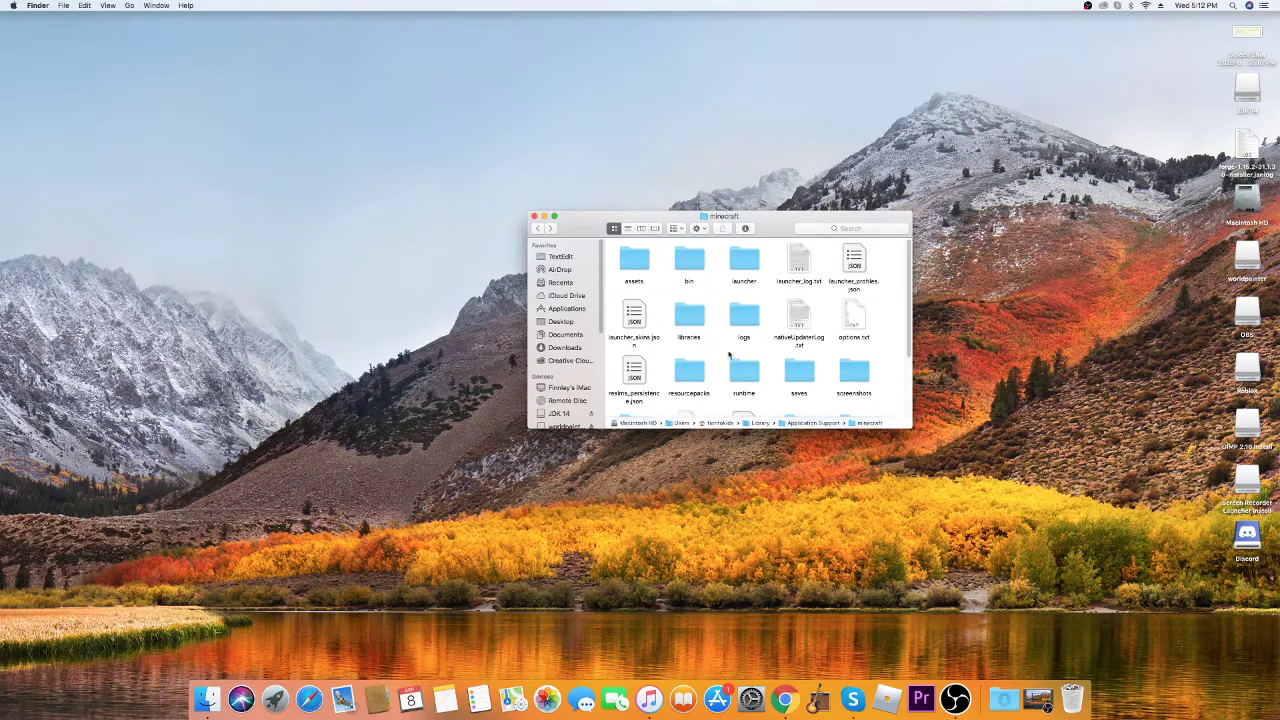
{"action": "scroll", "coordinate": [756, 280], "scroll_direction": "down", "scroll_amount": 3}
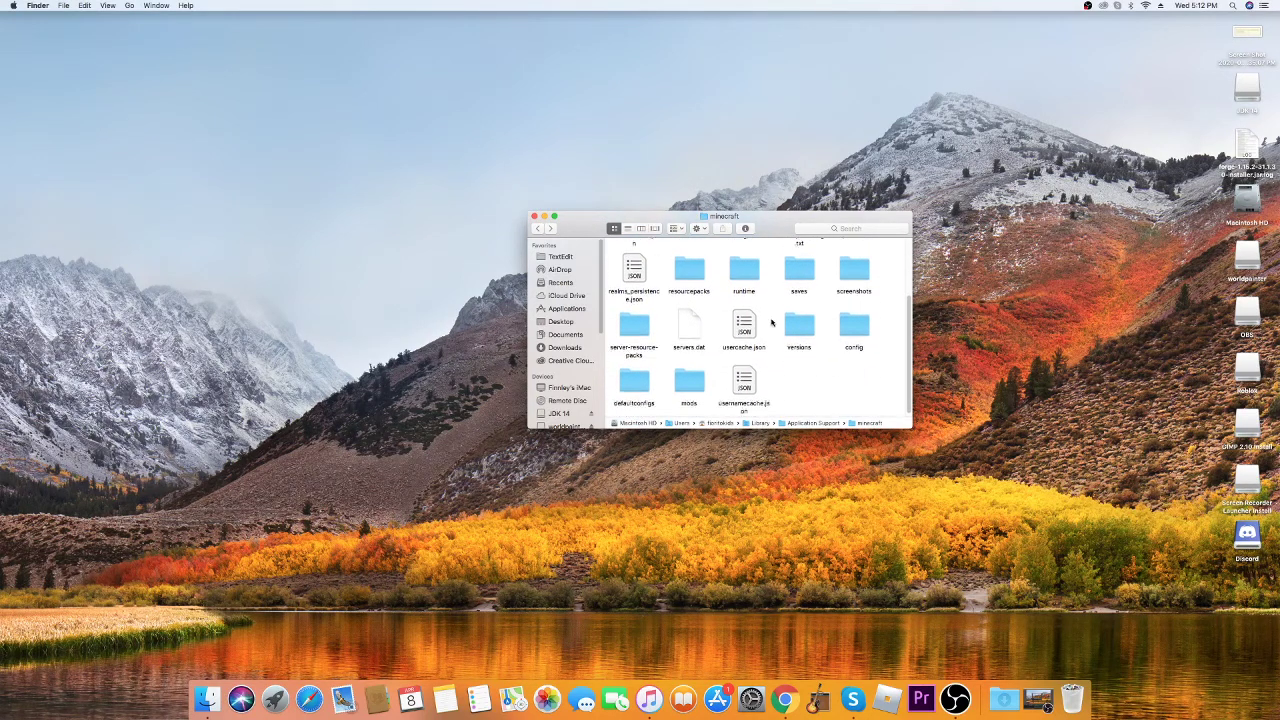
{"action": "left_click", "coordinate": [799, 327]}
{"action": "double_click", "coordinate": [799, 327]}
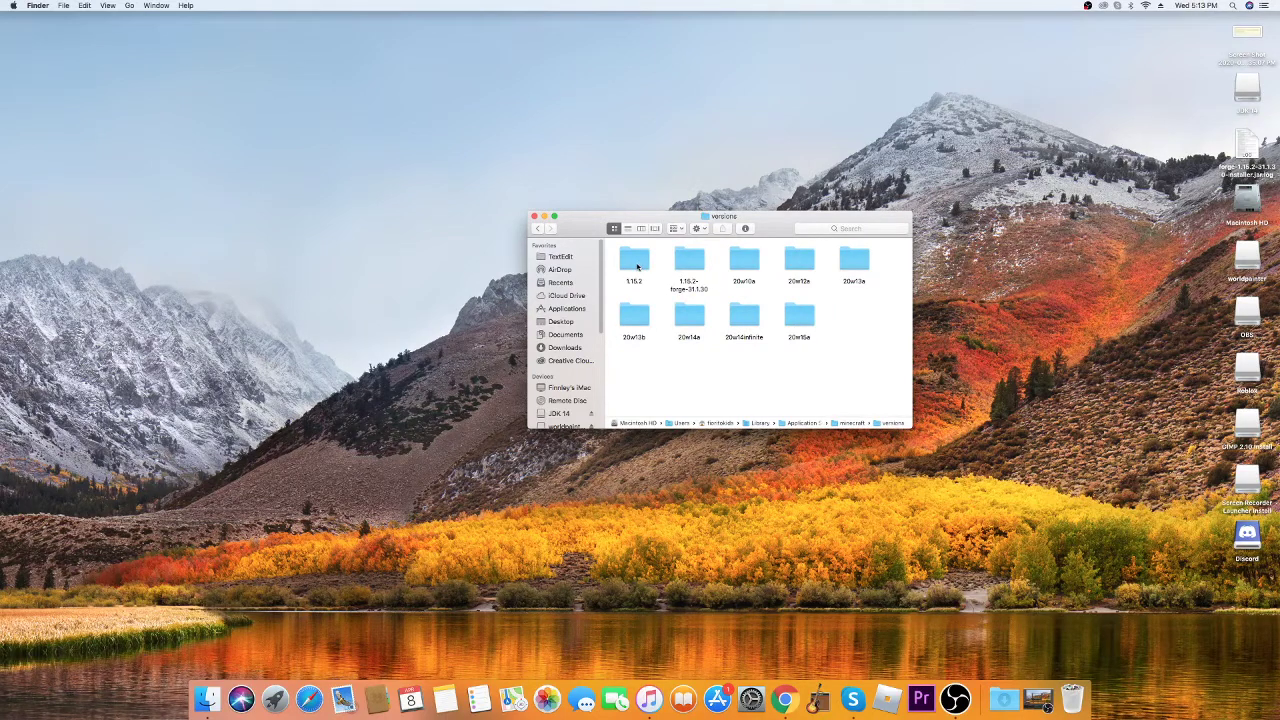
{"action": "double_click", "coordinate": [636, 262]}
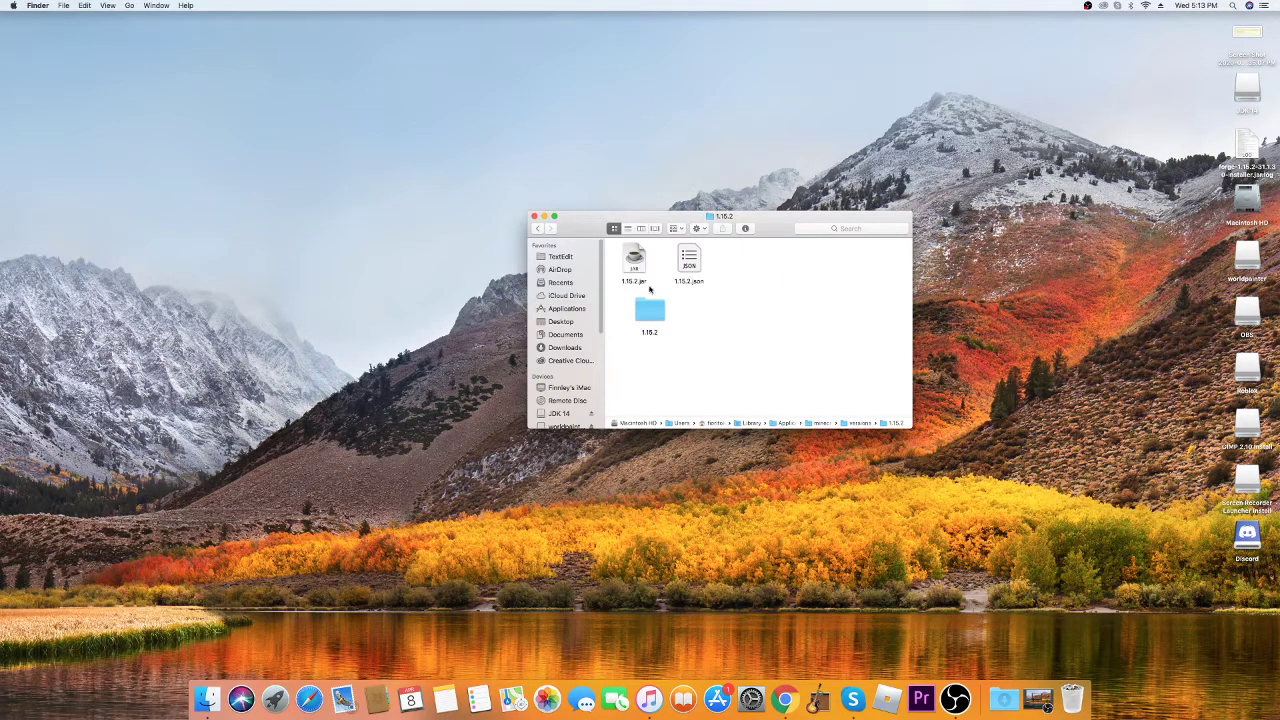
{"action": "right_click", "coordinate": [651, 309]}
{"action": "left_click", "coordinate": [675, 327]}
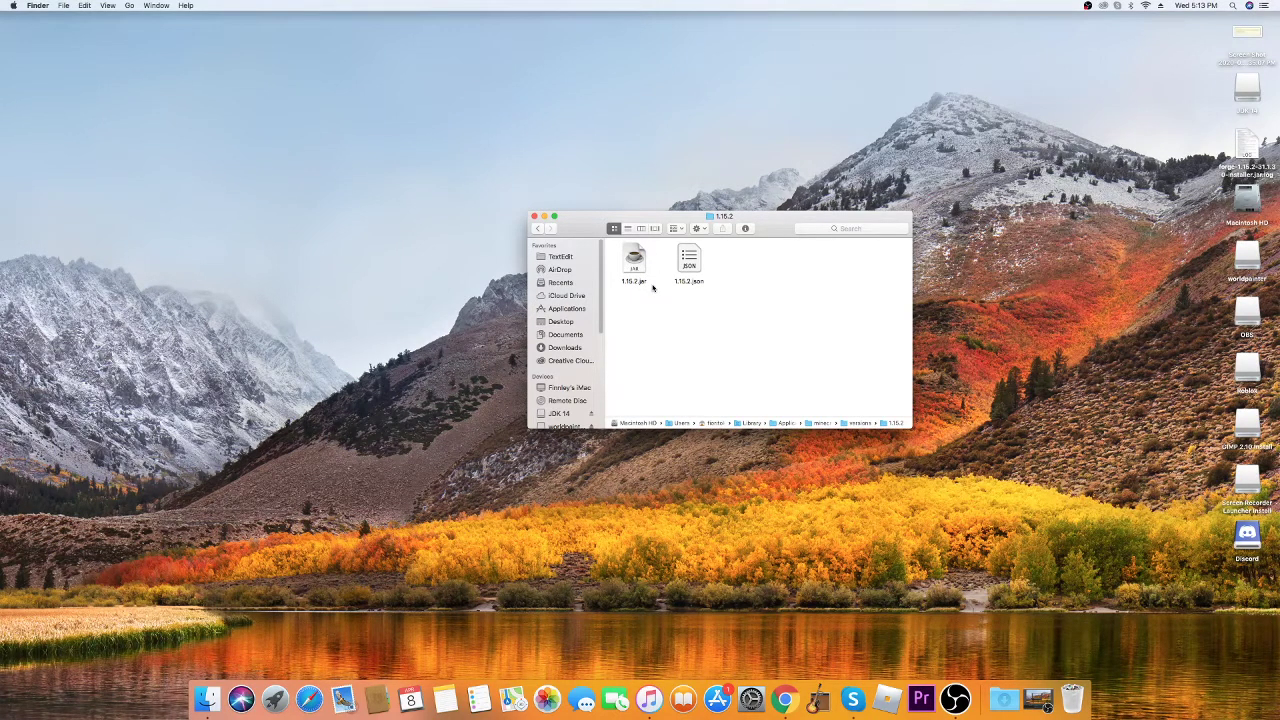
Step: Extract 1.15.2.jar with Archive Utility, dismissing the Java launch error
{"action": "right_click", "coordinate": [634, 258]}
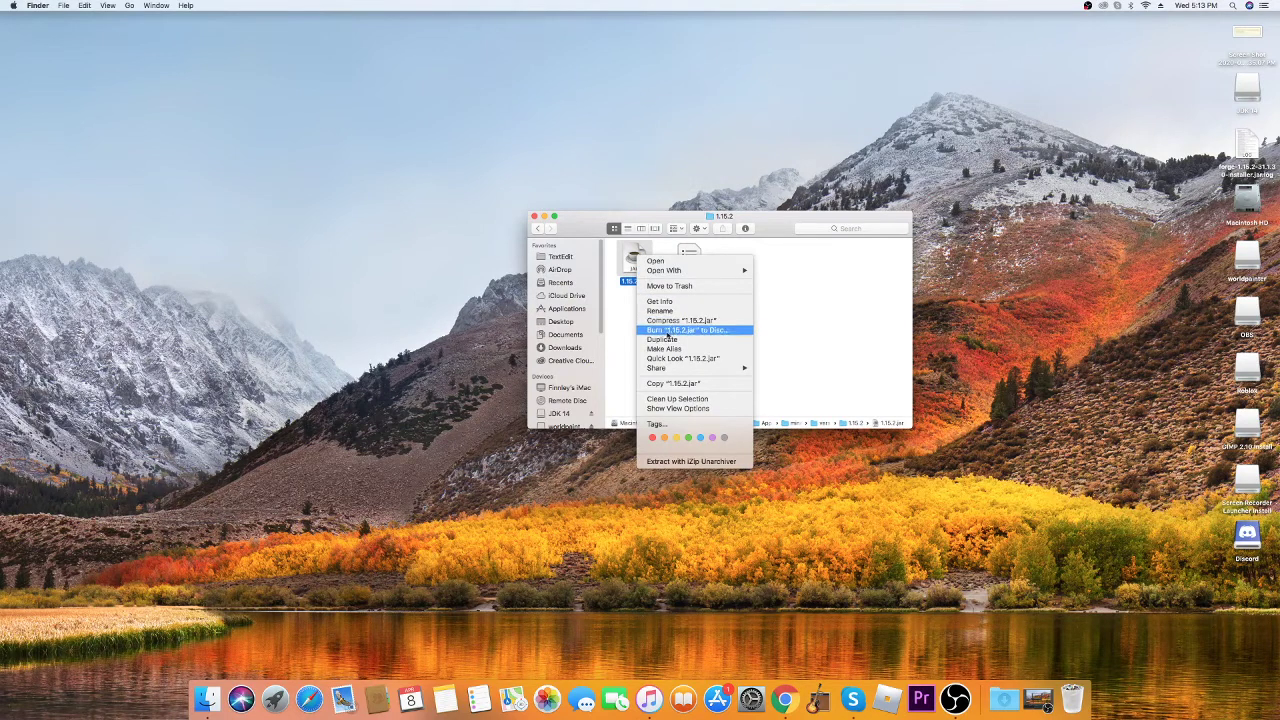
{"action": "left_click", "coordinate": [682, 262]}
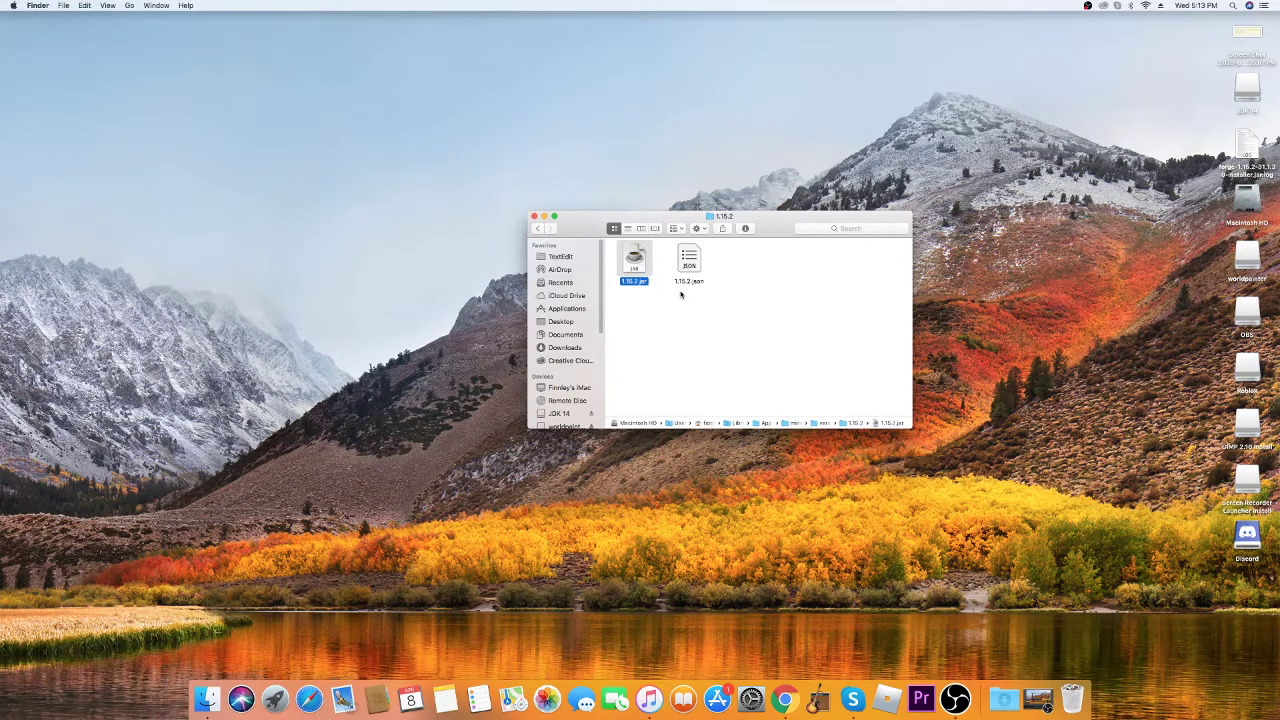
{"action": "right_click", "coordinate": [639, 259]}
{"action": "mouse_move", "coordinate": [675, 273]}
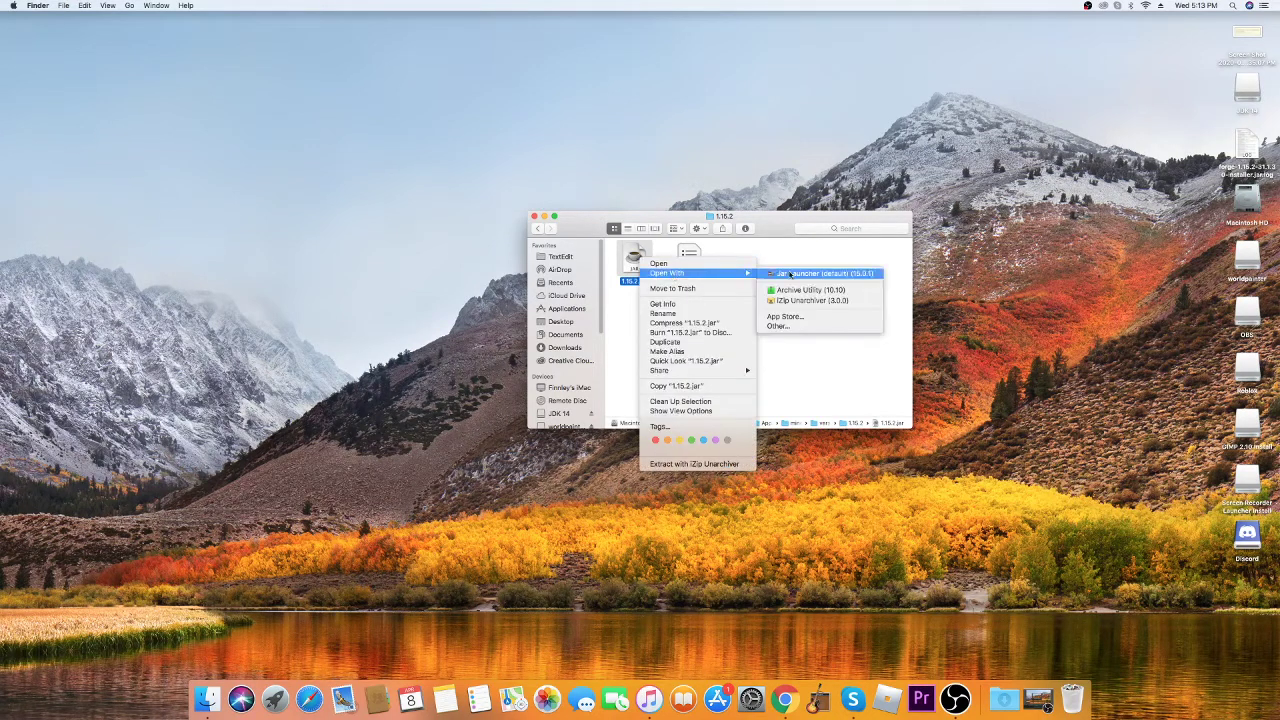
{"action": "left_click", "coordinate": [796, 289]}
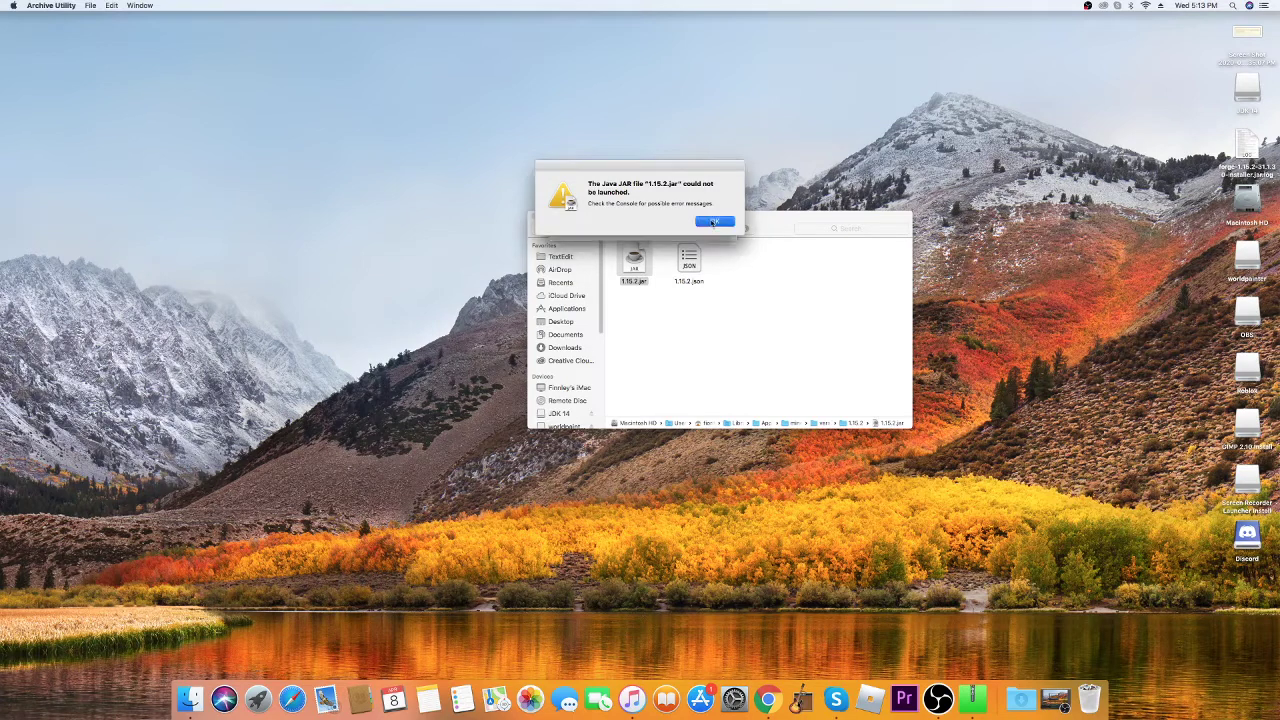
{"action": "left_click", "coordinate": [713, 222]}
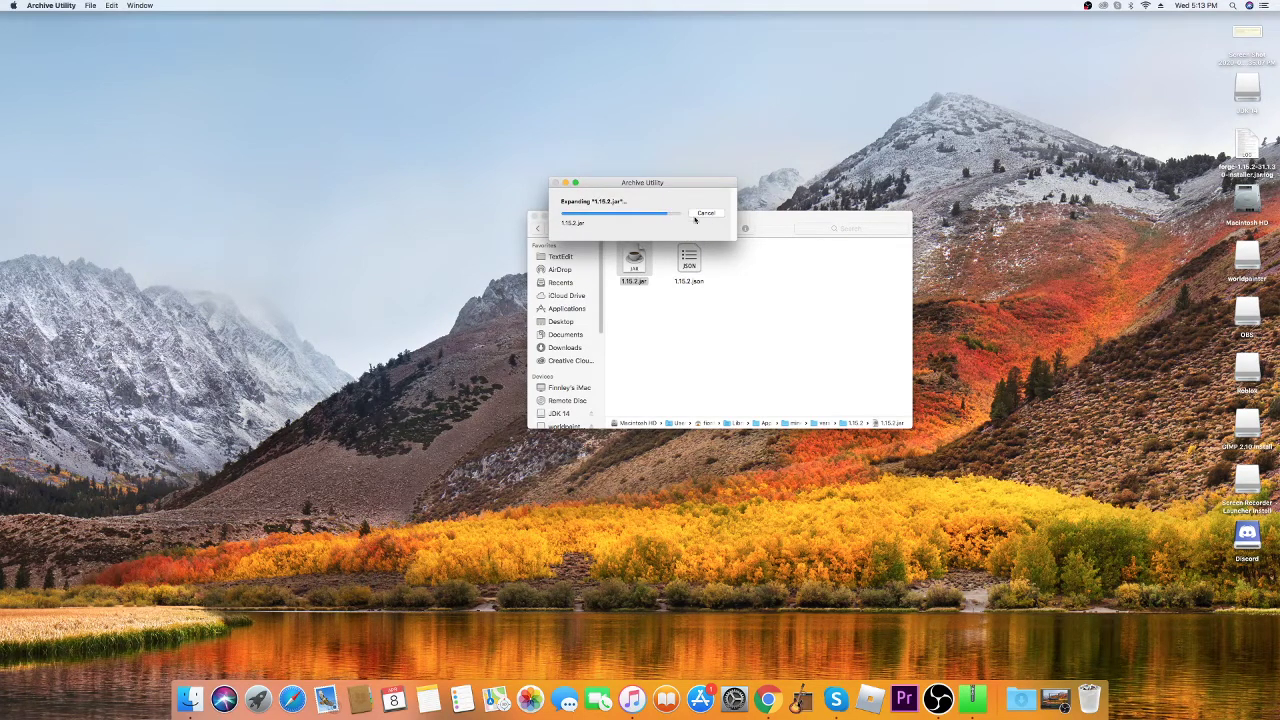
Step: Copy the assets folder from inside the extracted 1.15.2 folder
{"action": "left_click_drag", "start_coordinate": [657, 263], "coordinate": [687, 324]}
{"action": "left_click", "coordinate": [645, 313]}
{"action": "double_click", "coordinate": [677, 321]}
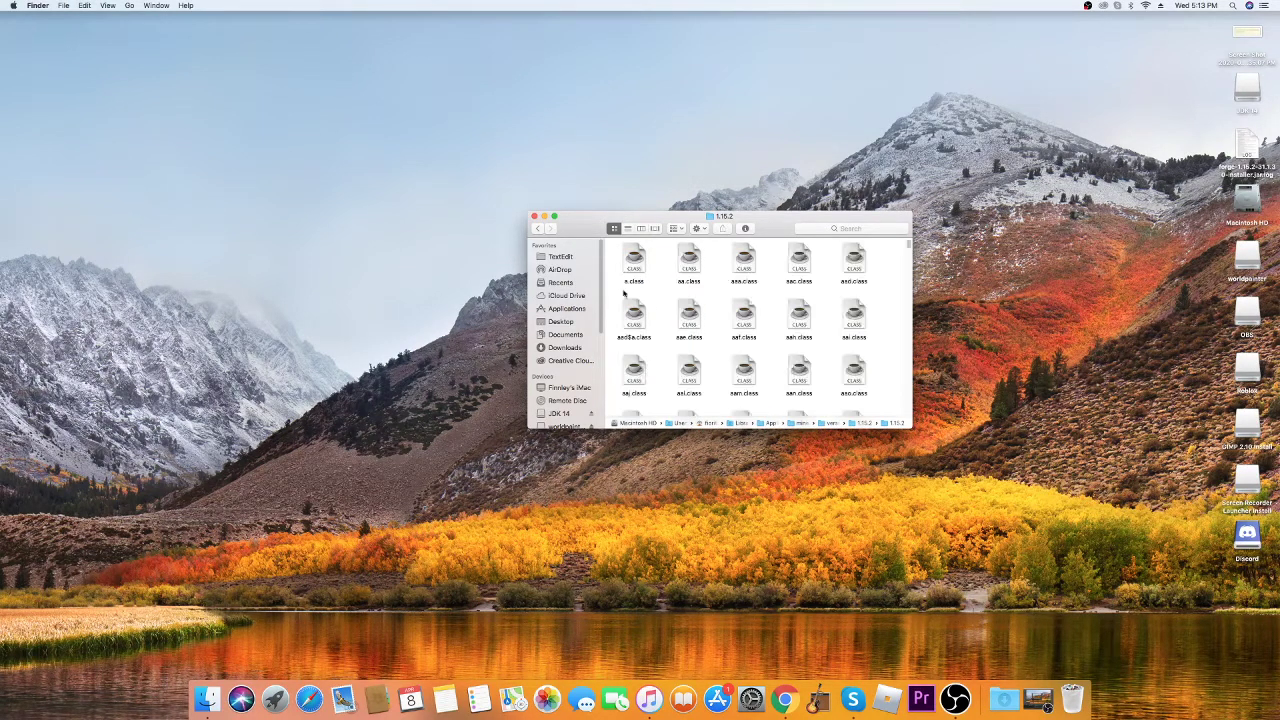
{"action": "scroll", "coordinate": [690, 295], "scroll_direction": "up", "scroll_amount": 1}
{"action": "scroll", "coordinate": [704, 295], "scroll_direction": "down", "scroll_amount": 10}
{"action": "scroll", "coordinate": [851, 294], "scroll_direction": "down", "scroll_amount": 5}
{"action": "scroll", "coordinate": [841, 300], "scroll_direction": "down", "scroll_amount": 10}
{"action": "scroll", "coordinate": [842, 311], "scroll_direction": "down", "scroll_amount": 10}
{"action": "scroll", "coordinate": [843, 311], "scroll_direction": "down", "scroll_amount": 10}
{"action": "scroll", "coordinate": [844, 311], "scroll_direction": "down", "scroll_amount": 10}
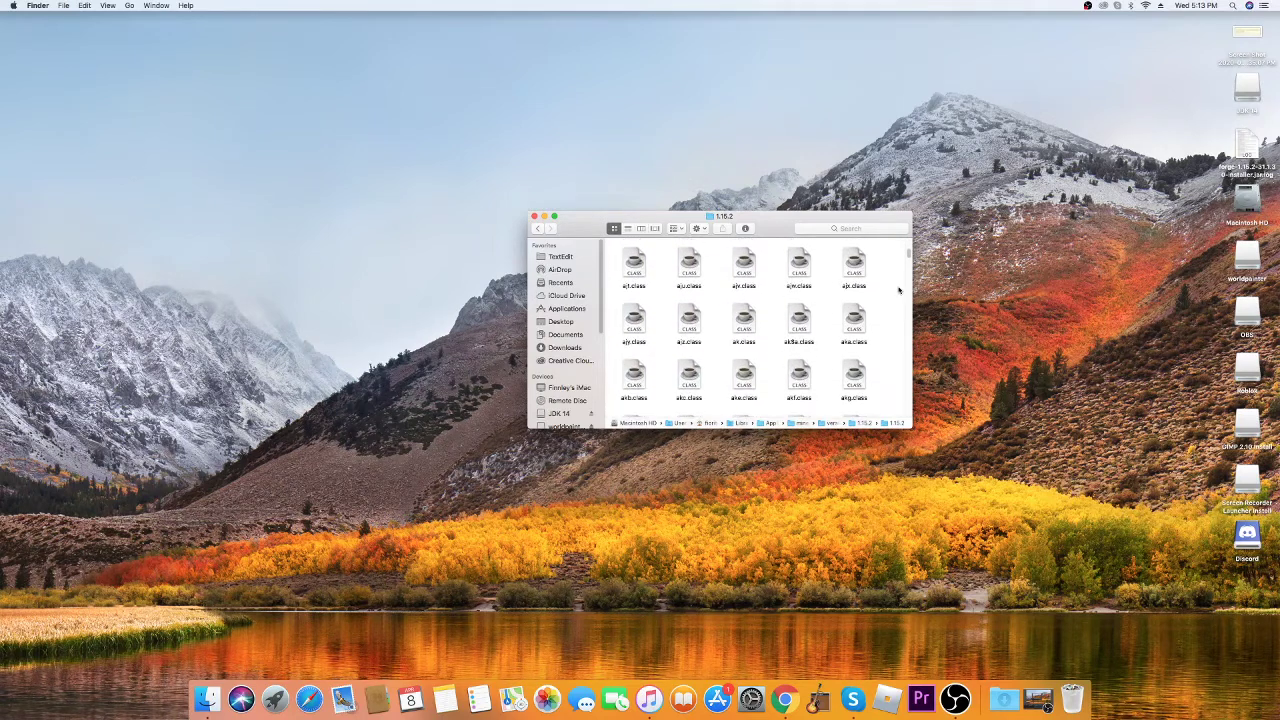
{"action": "left_click_drag", "start_coordinate": [908, 276], "coordinate": [907, 262]}
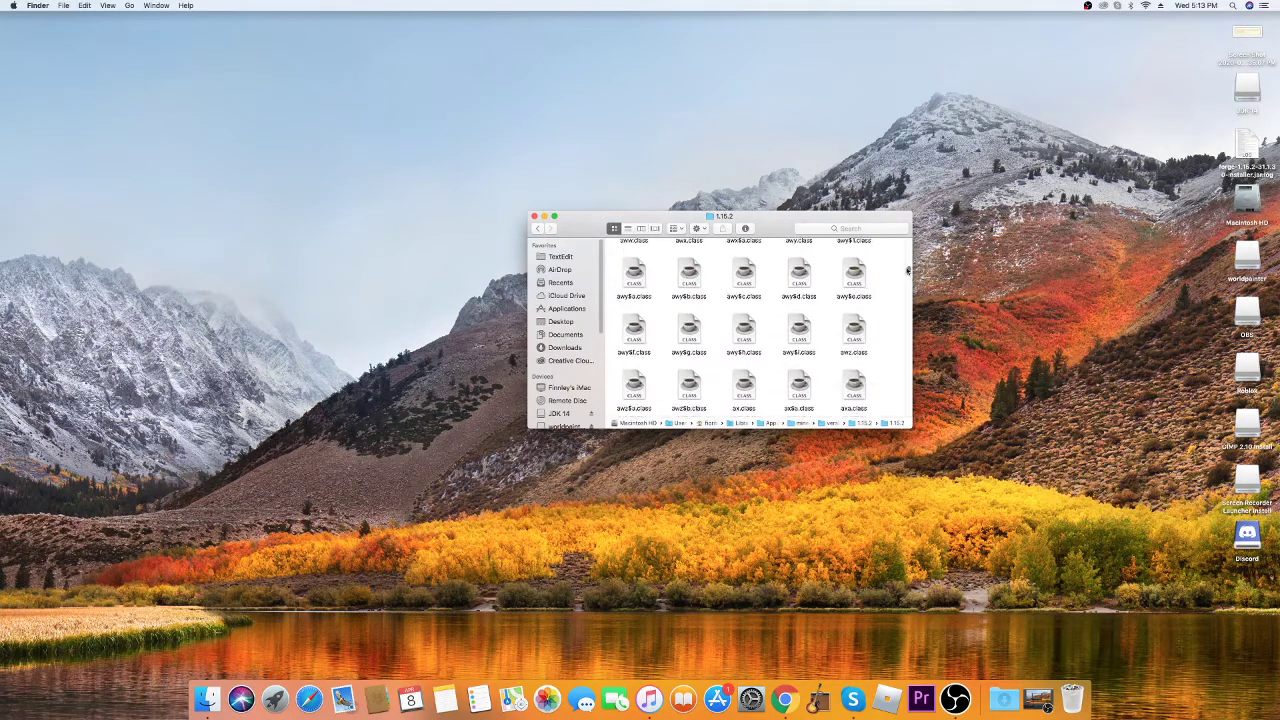
{"action": "scroll", "coordinate": [873, 305], "scroll_direction": "down", "scroll_amount": 2}
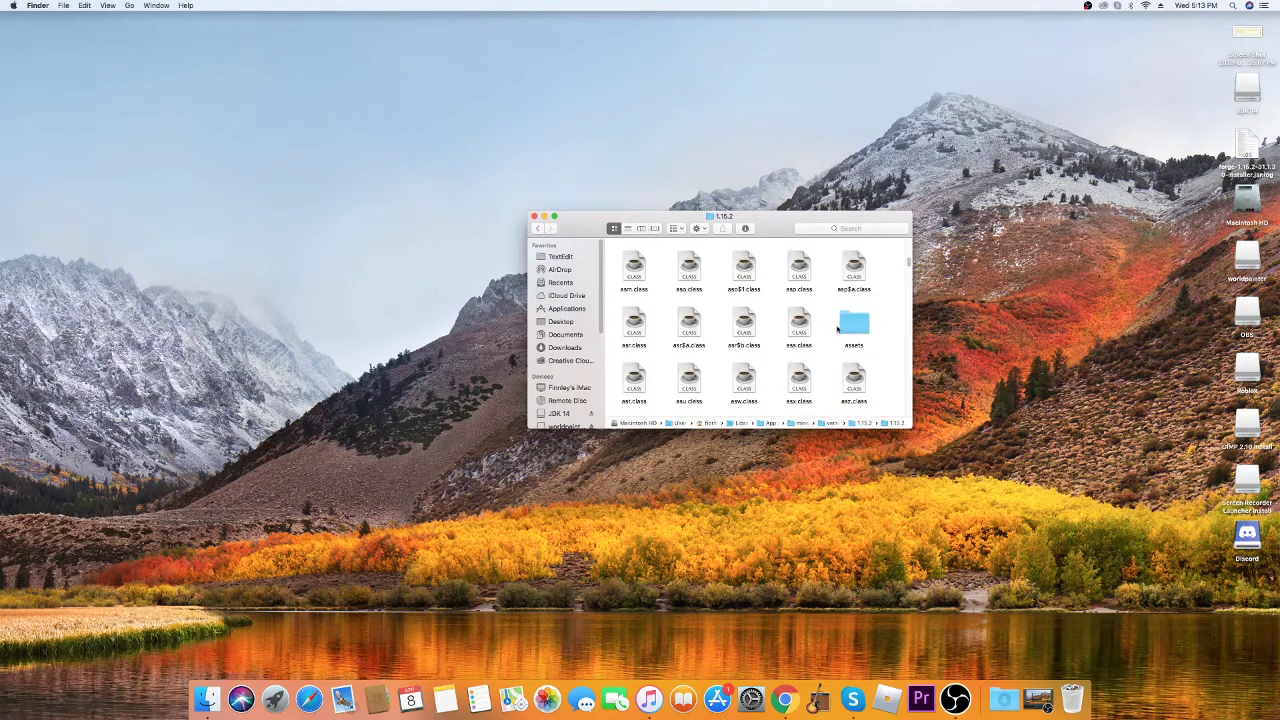
{"action": "right_click", "coordinate": [861, 327]}
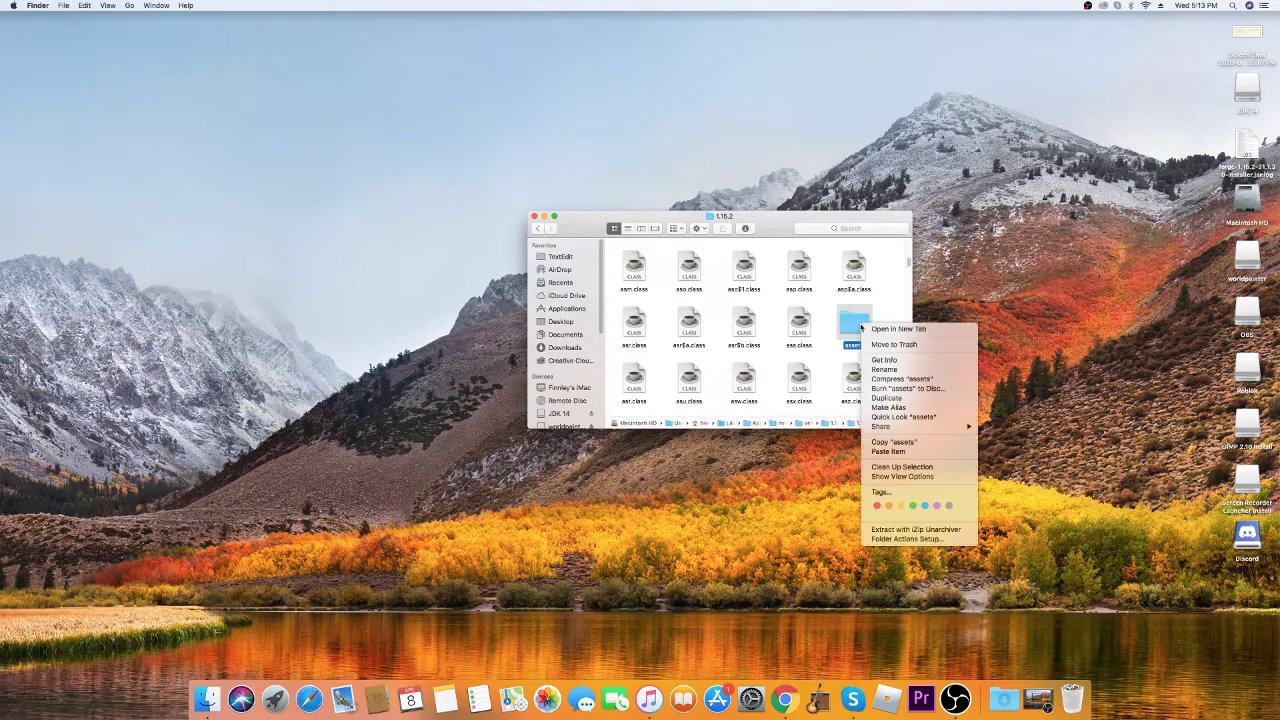
{"action": "left_click", "coordinate": [877, 442]}
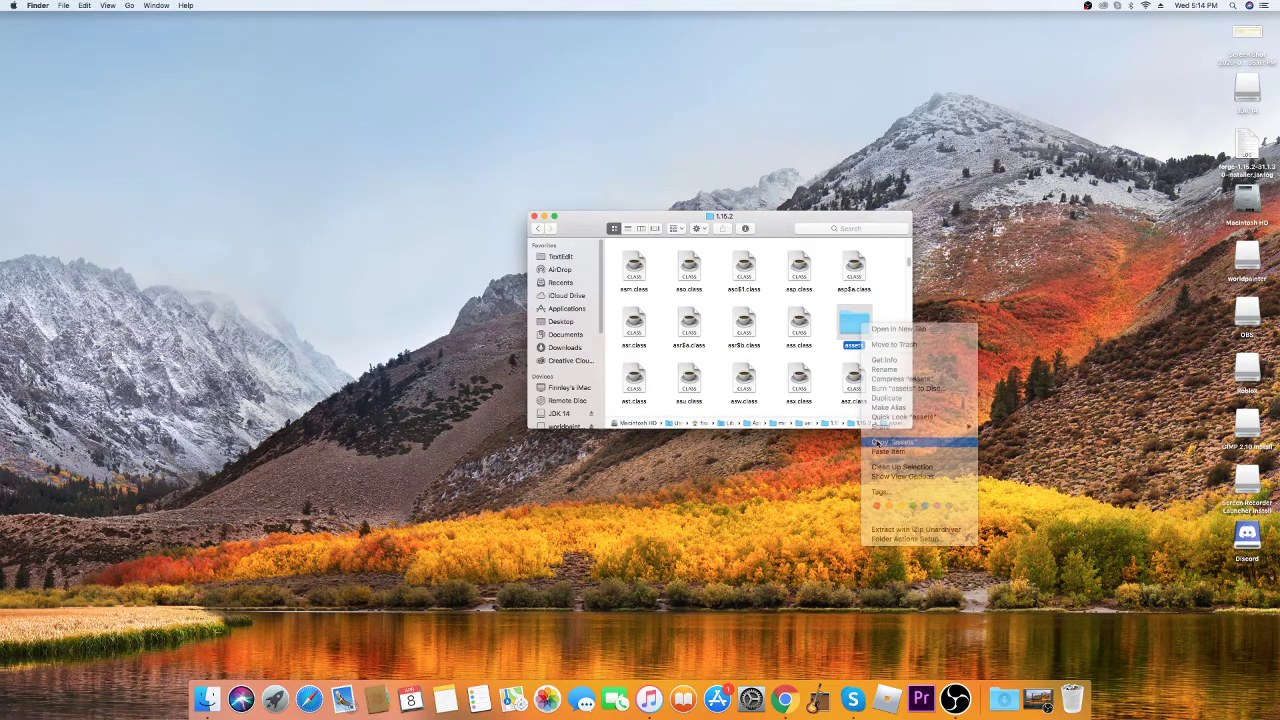
Step: Paste the copied assets folder into the "test resource packlolol" folder in resourcepacks and place it beside pack.png
{"action": "left_click", "coordinate": [538, 229]}
{"action": "left_click", "coordinate": [538, 229]}
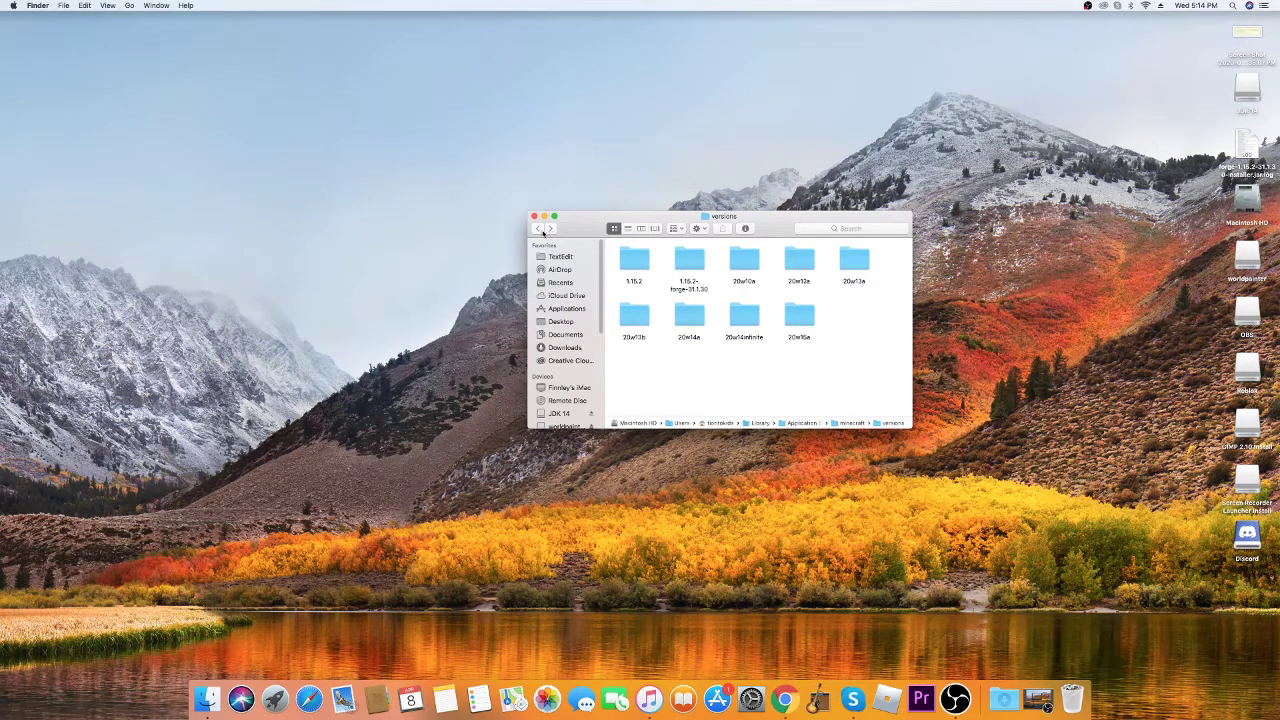
{"action": "left_click", "coordinate": [540, 230]}
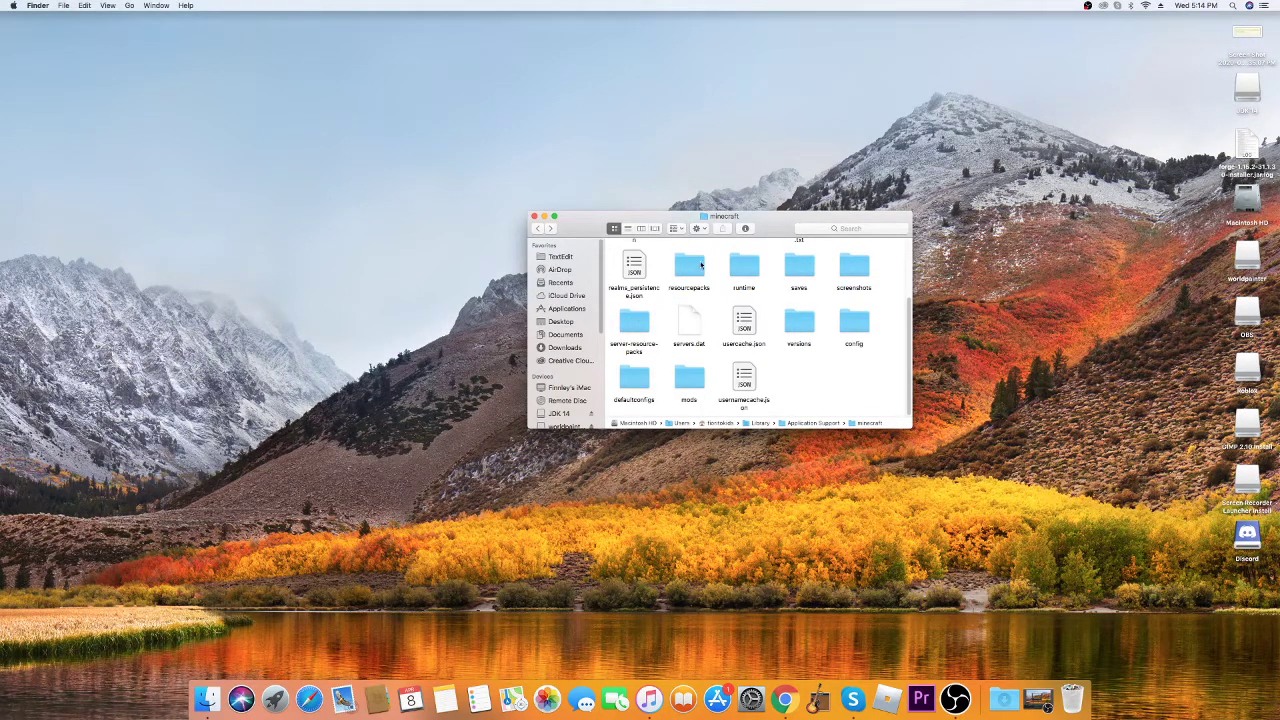
{"action": "double_click", "coordinate": [701, 264]}
{"action": "double_click", "coordinate": [745, 266]}
{"action": "right_click", "coordinate": [716, 266]}
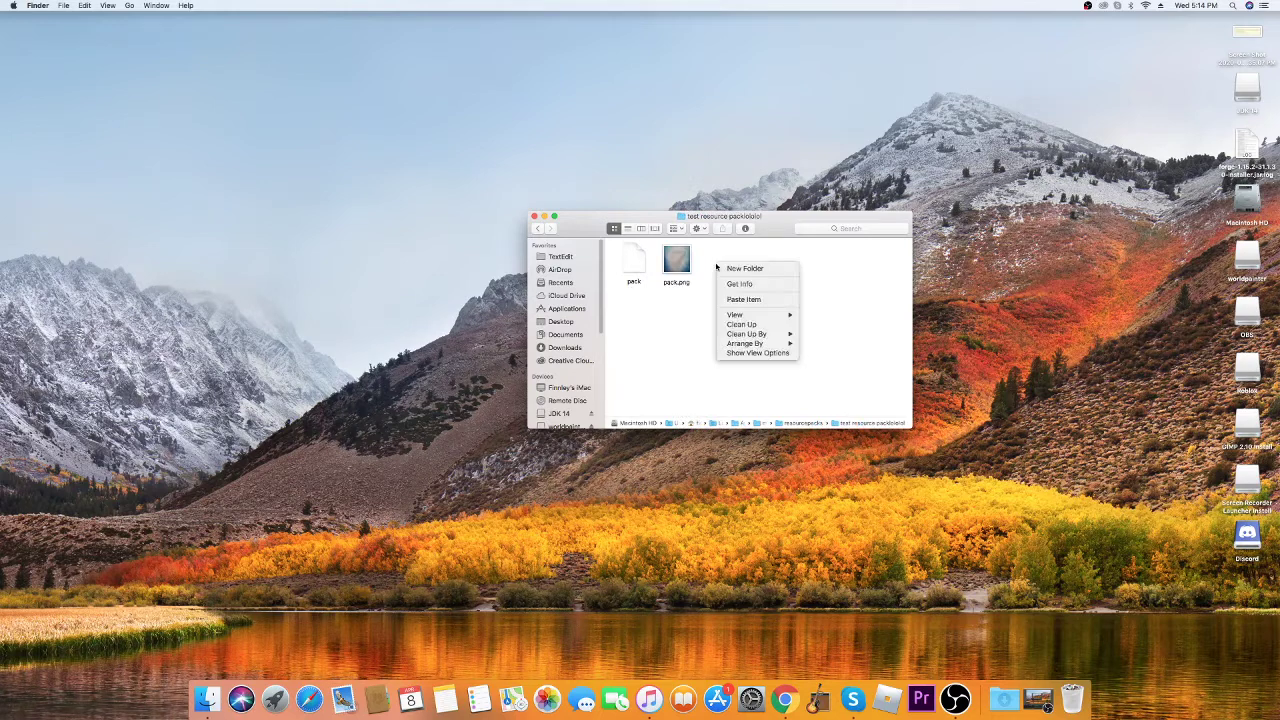
{"action": "left_click", "coordinate": [740, 300]}
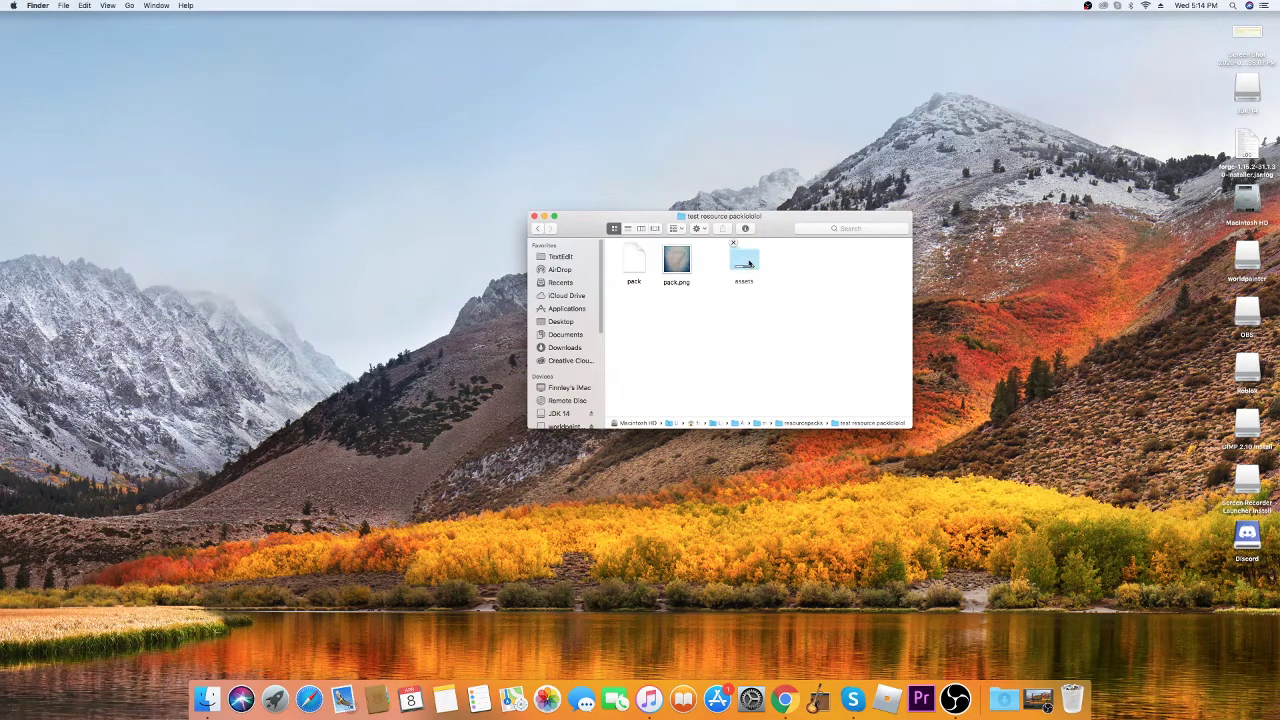
{"action": "left_click_drag", "start_coordinate": [745, 263], "coordinate": [719, 263]}
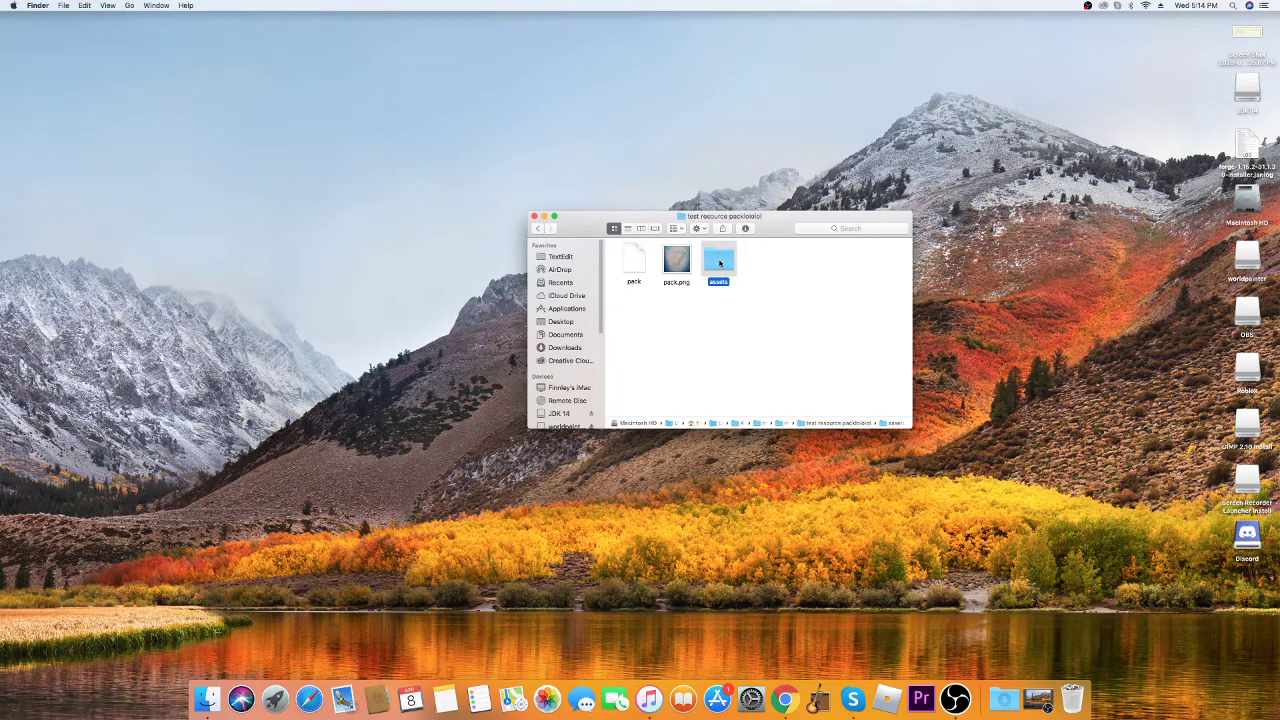
Step: Replace all the text of splashes.txt in assets/minecraft/texts with "Yo guys" and close the file
{"action": "double_click", "coordinate": [719, 263]}
{"action": "double_click", "coordinate": [646, 264]}
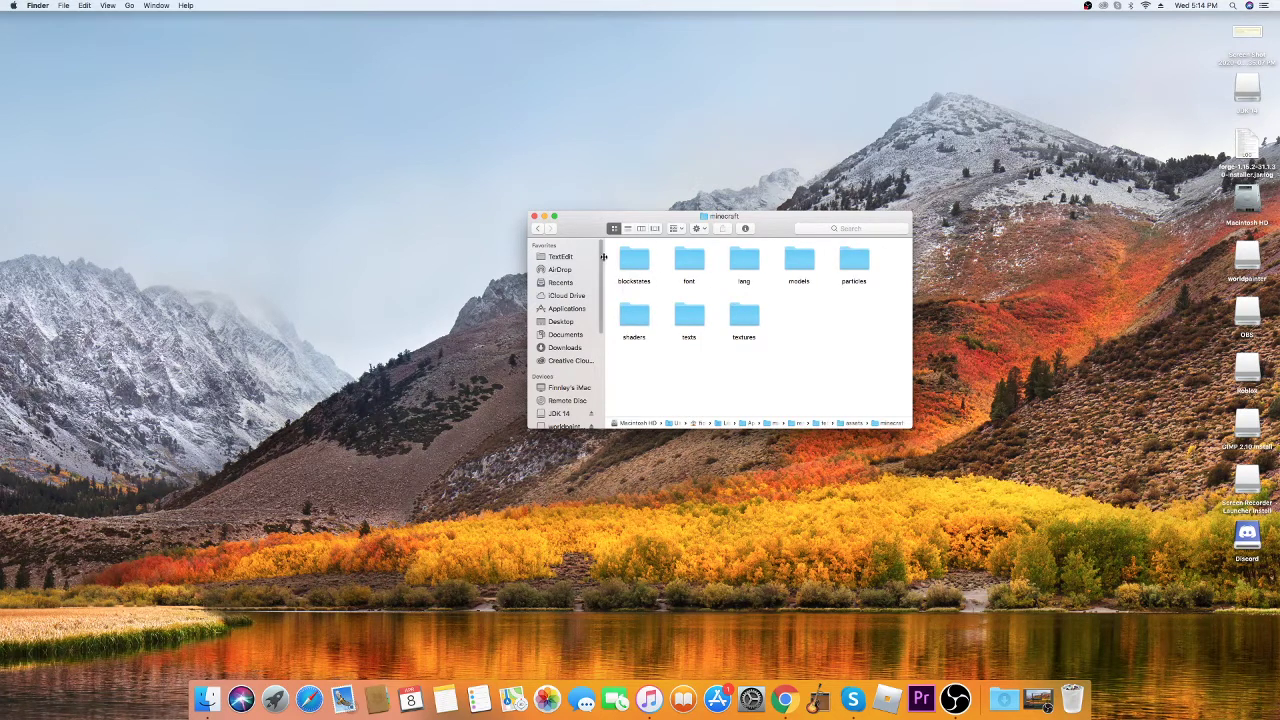
{"action": "double_click", "coordinate": [699, 317]}
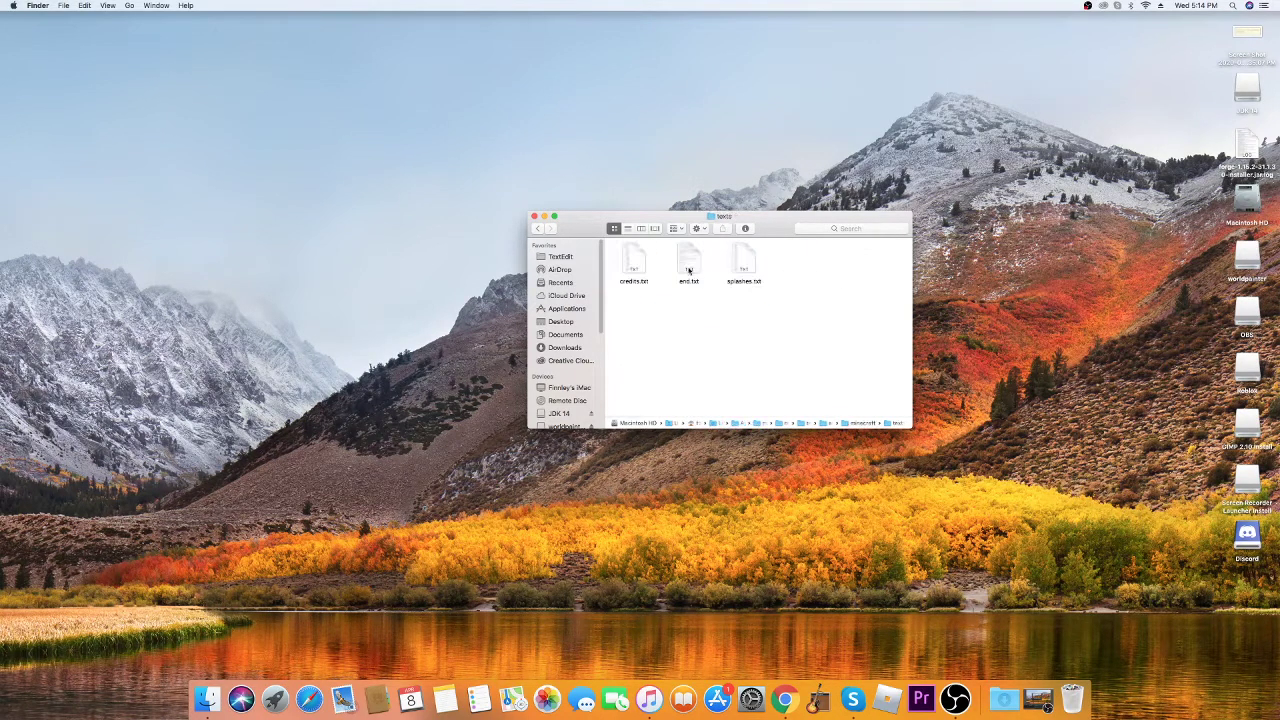
{"action": "double_click", "coordinate": [742, 263]}
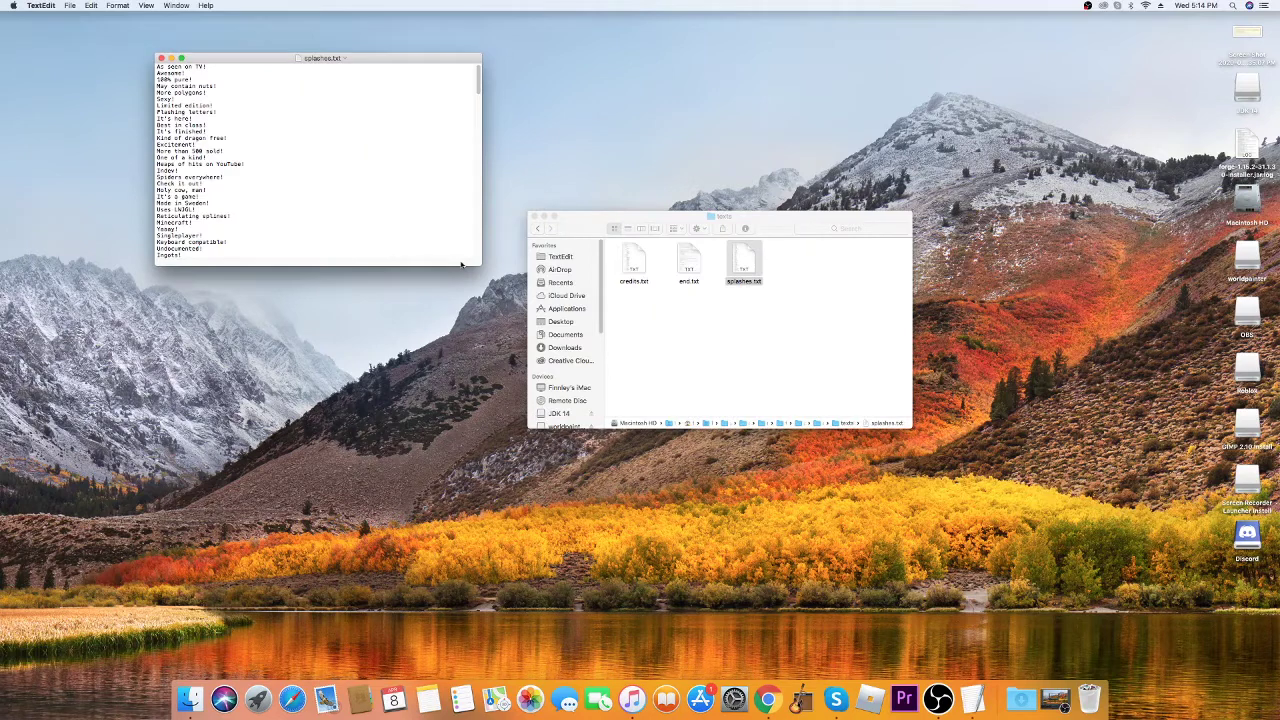
{"action": "key", "text": "super+a"}
{"action": "key", "text": "BackSpace"}
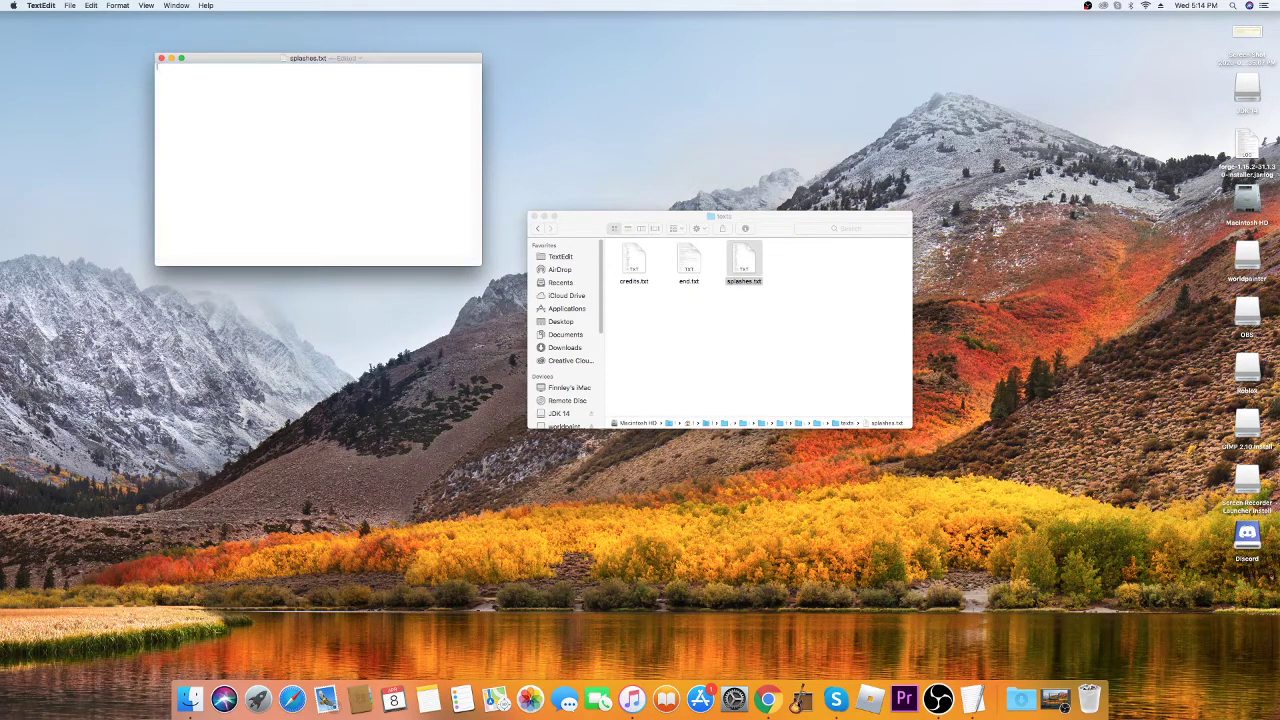
{"action": "type", "text": "Yo guys"}
{"action": "left_click", "coordinate": [160, 59]}
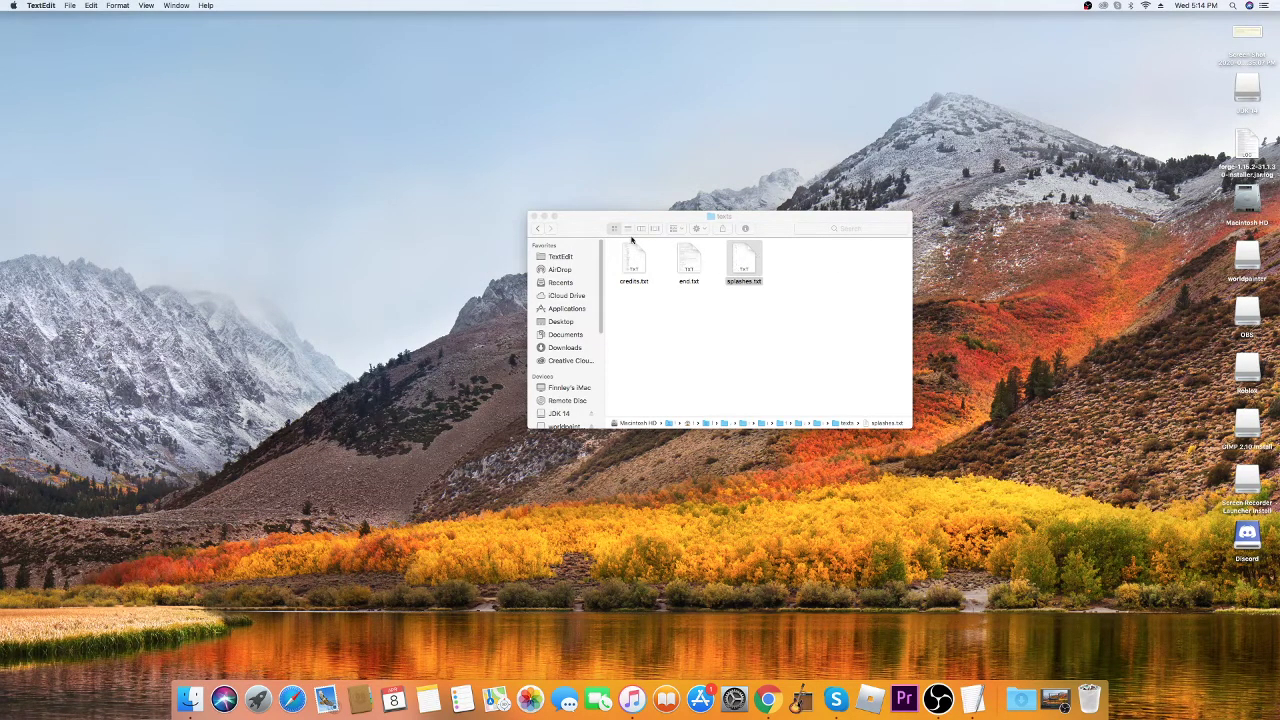
Step: Open the block folder inside assets/minecraft/textures and find black_concrete.png
{"action": "key", "text": "super+Up"}
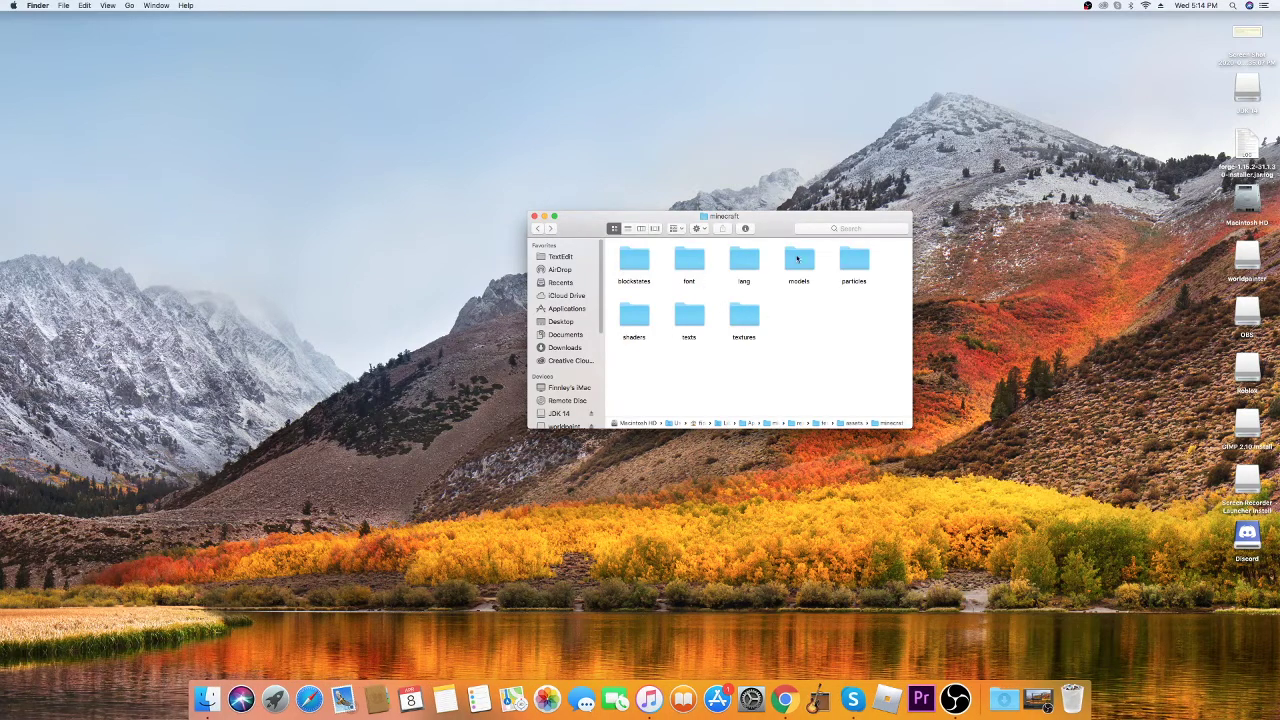
{"action": "double_click", "coordinate": [734, 318]}
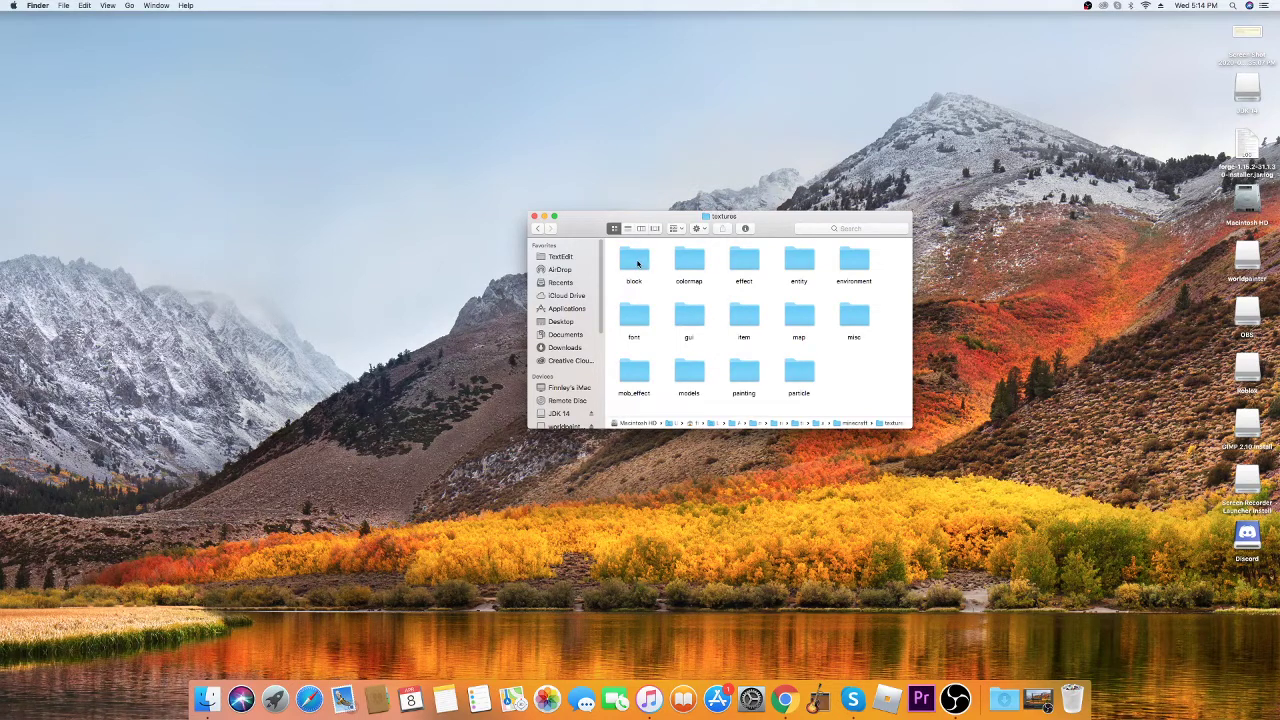
{"action": "double_click", "coordinate": [637, 263]}
{"action": "scroll", "coordinate": [740, 320], "scroll_direction": "down", "scroll_amount": 1}
{"action": "scroll", "coordinate": [740, 320], "scroll_direction": "up", "scroll_amount": 1}
{"action": "scroll", "coordinate": [683, 311], "scroll_direction": "down", "scroll_amount": 10}
{"action": "scroll", "coordinate": [683, 311], "scroll_direction": "down", "scroll_amount": 8}
{"action": "scroll", "coordinate": [683, 311], "scroll_direction": "down", "scroll_amount": 5}
{"action": "scroll", "coordinate": [688, 316], "scroll_direction": "up", "scroll_amount": 3}
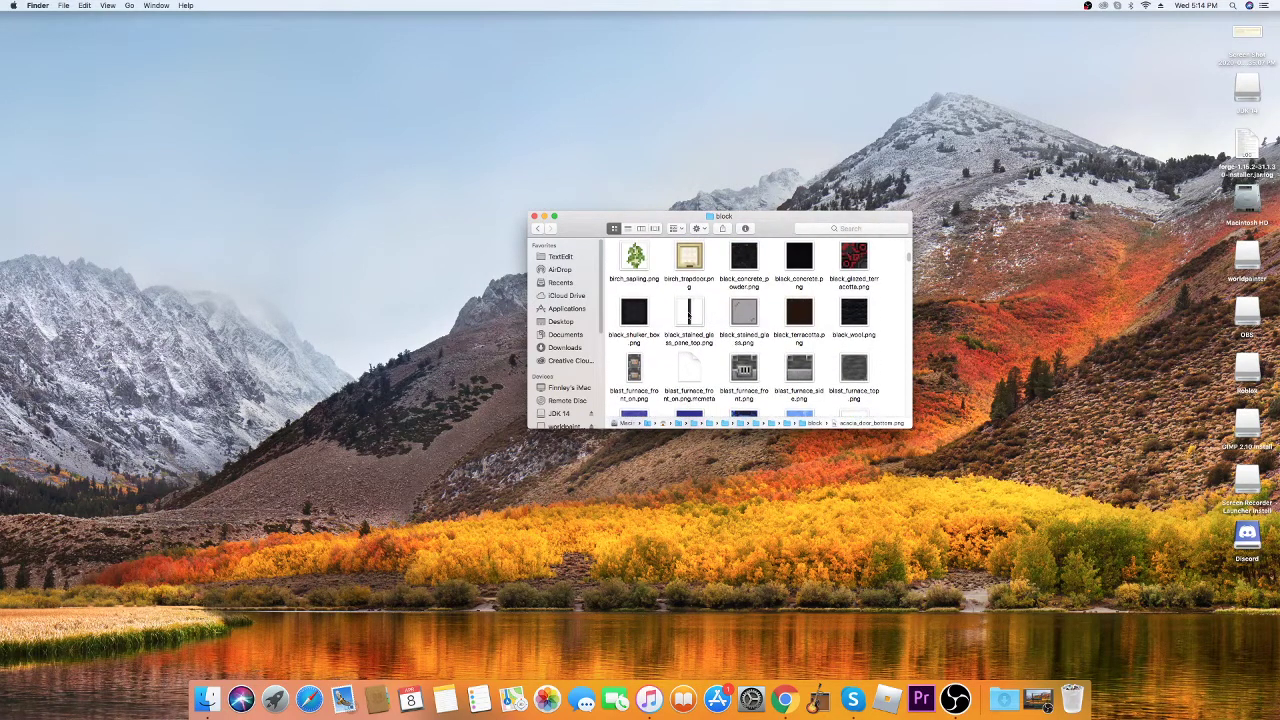
{"action": "scroll", "coordinate": [841, 335], "scroll_direction": "up", "scroll_amount": 2}
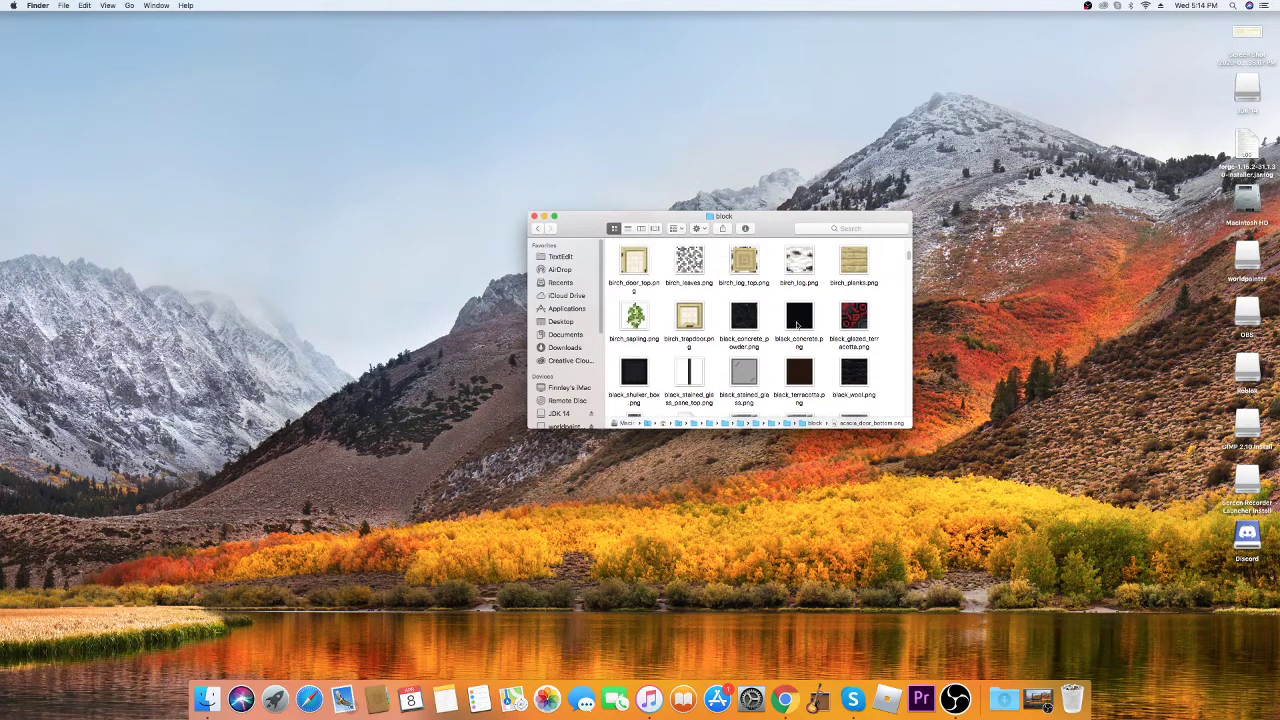
Step: Copy black_concrete.png to the desktop and place the copy in the open area beside the block folder window
{"action": "right_click", "coordinate": [801, 321]}
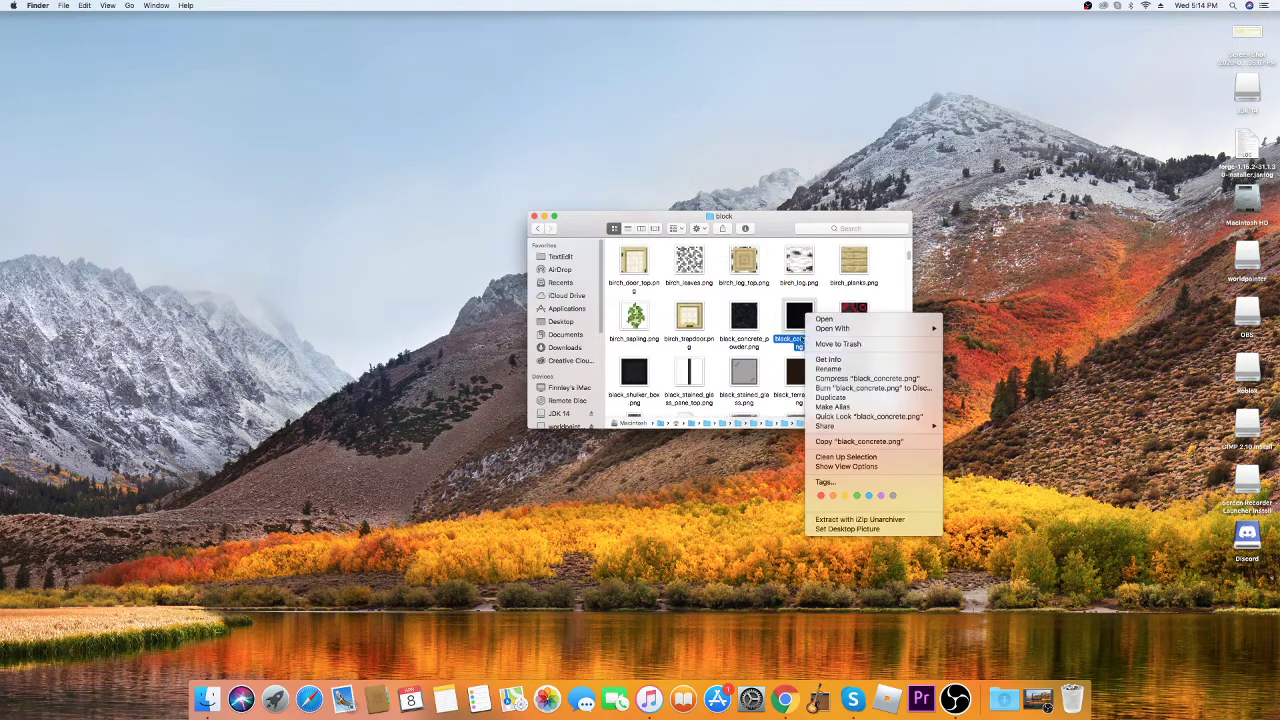
{"action": "right_click", "coordinate": [797, 310]}
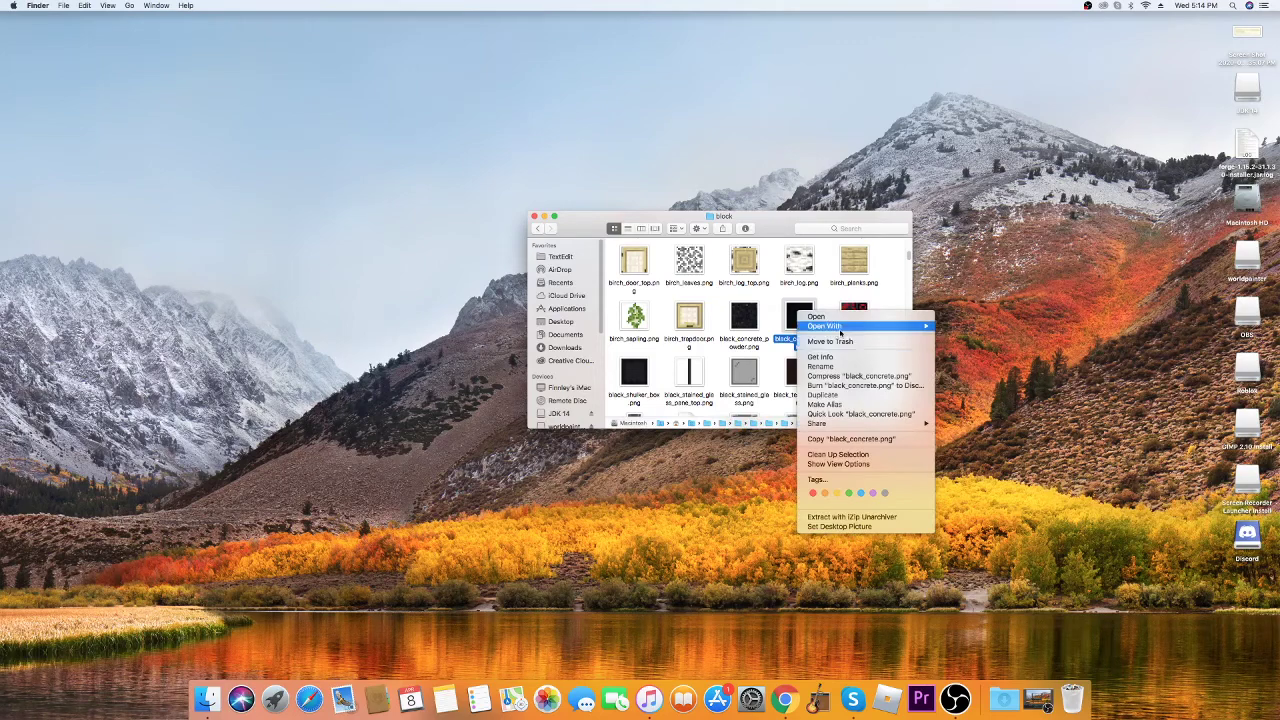
{"action": "mouse_move", "coordinate": [930, 327]}
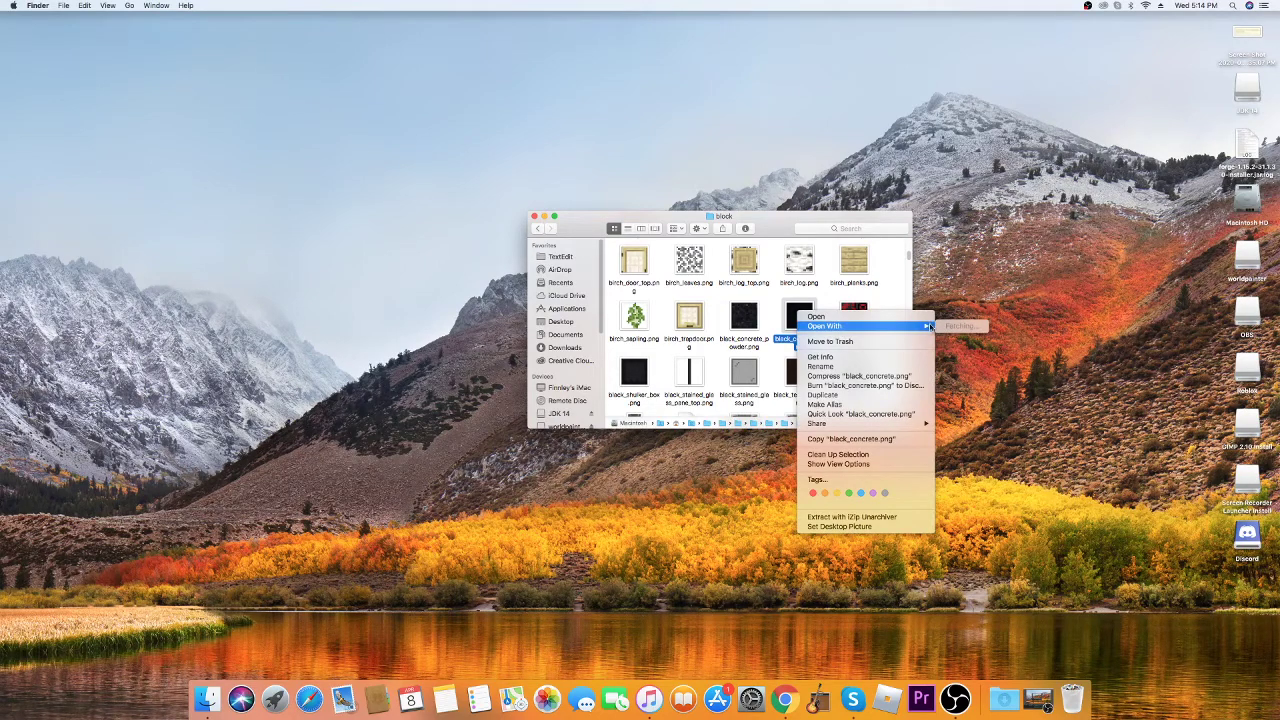
{"action": "left_click", "coordinate": [843, 441]}
{"action": "right_click", "coordinate": [1068, 239]}
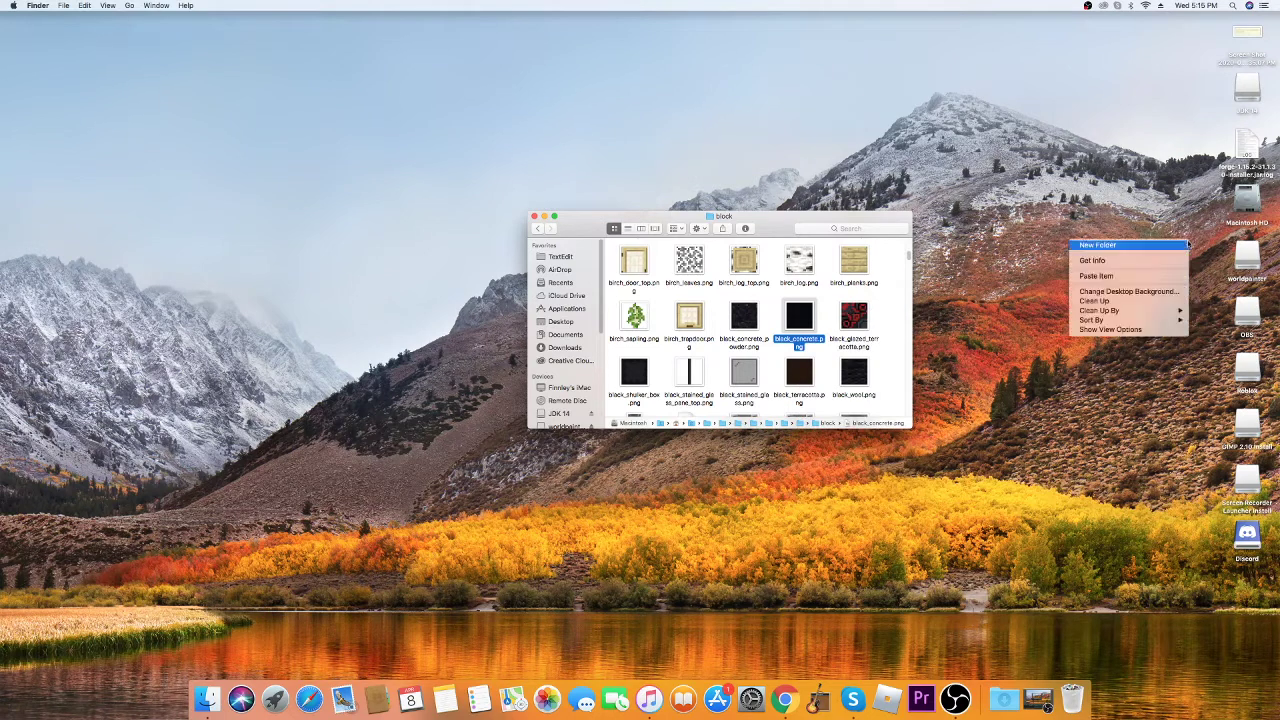
{"action": "left_click", "coordinate": [1097, 276]}
{"action": "left_click_drag", "start_coordinate": [1247, 594], "coordinate": [1062, 166]}
Step: Open the desktop copy of black_concrete.png with GIMP-2.10, allowing the downloaded application to run
{"action": "right_click", "coordinate": [1060, 162]}
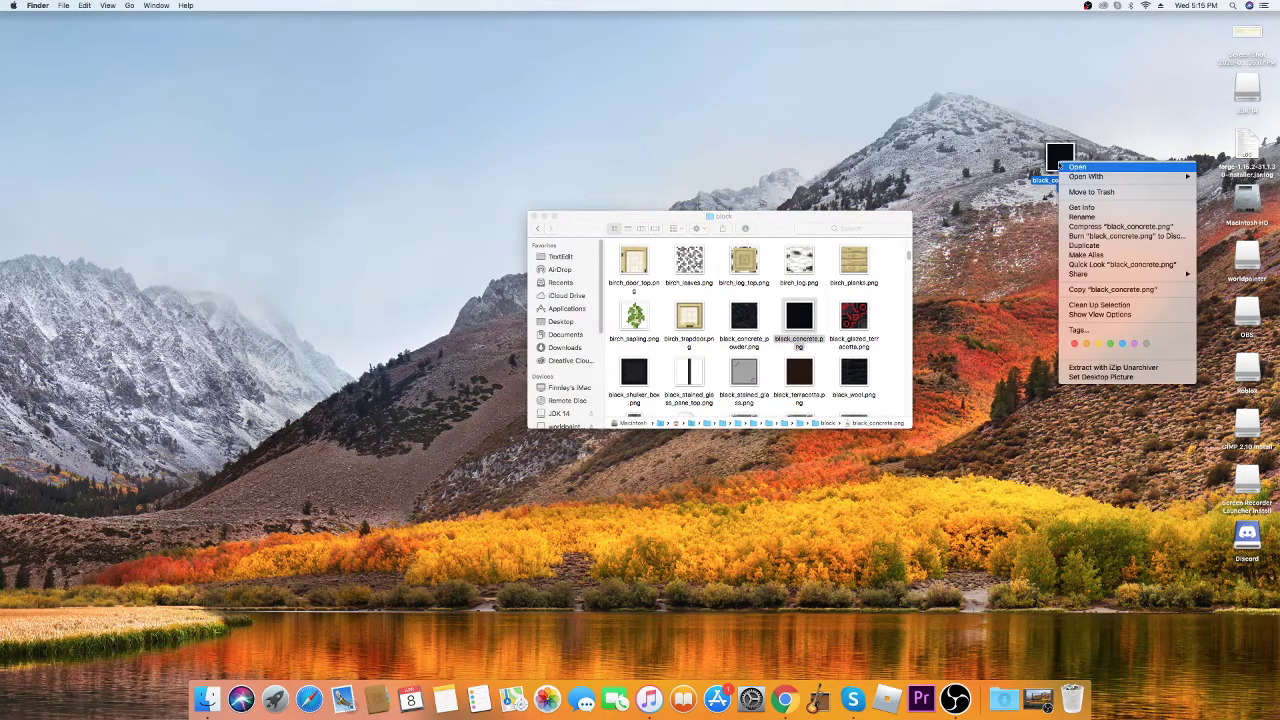
{"action": "mouse_move", "coordinate": [1133, 178]}
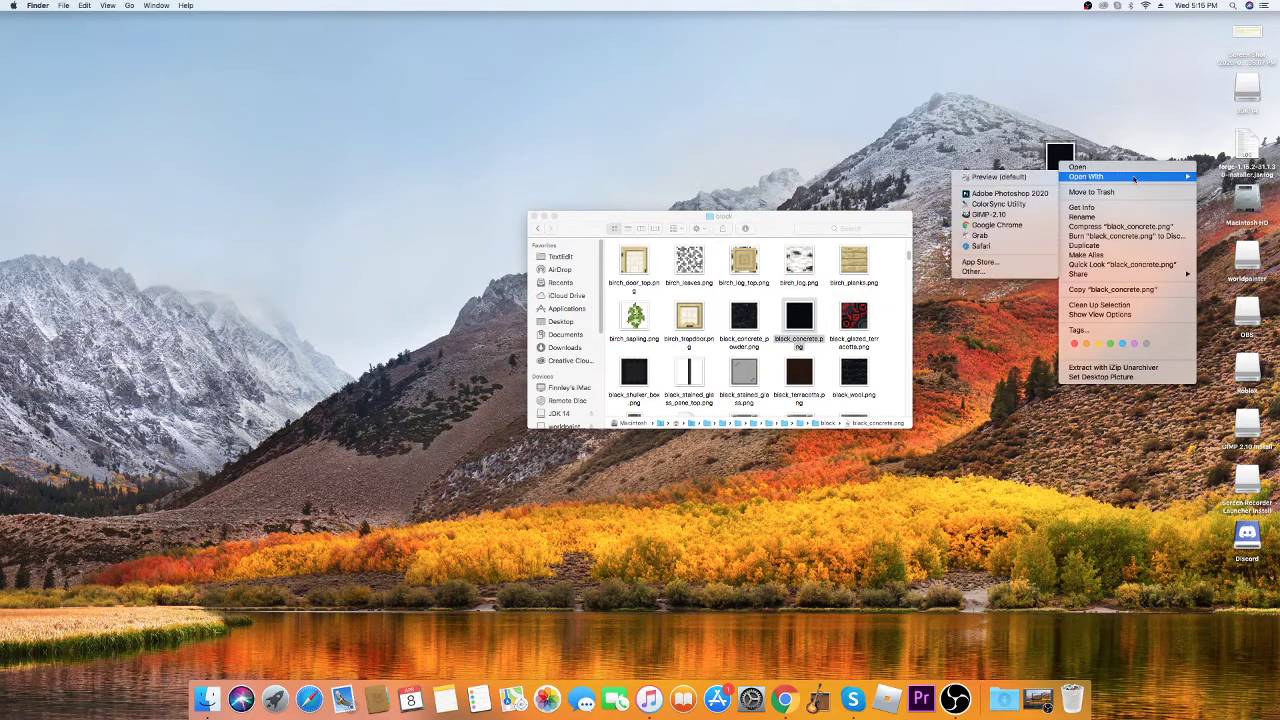
{"action": "left_click", "coordinate": [1011, 216]}
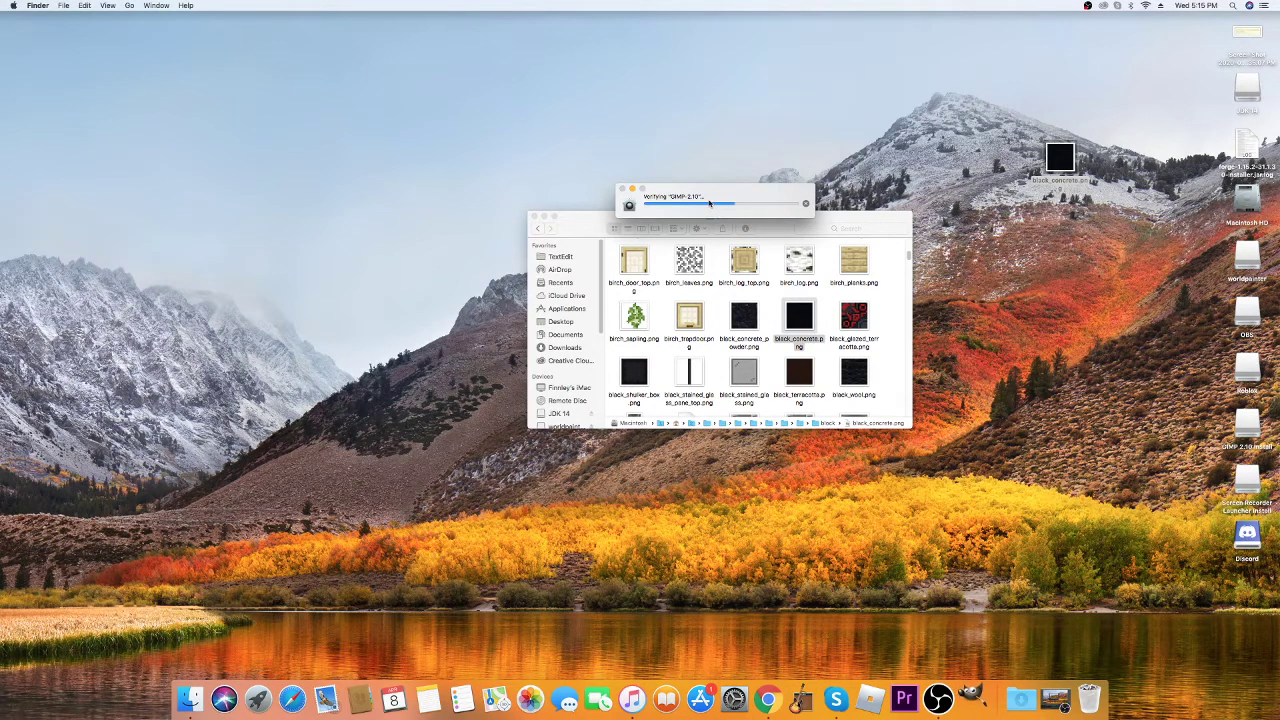
{"action": "left_click_drag", "start_coordinate": [718, 191], "coordinate": [681, 191]}
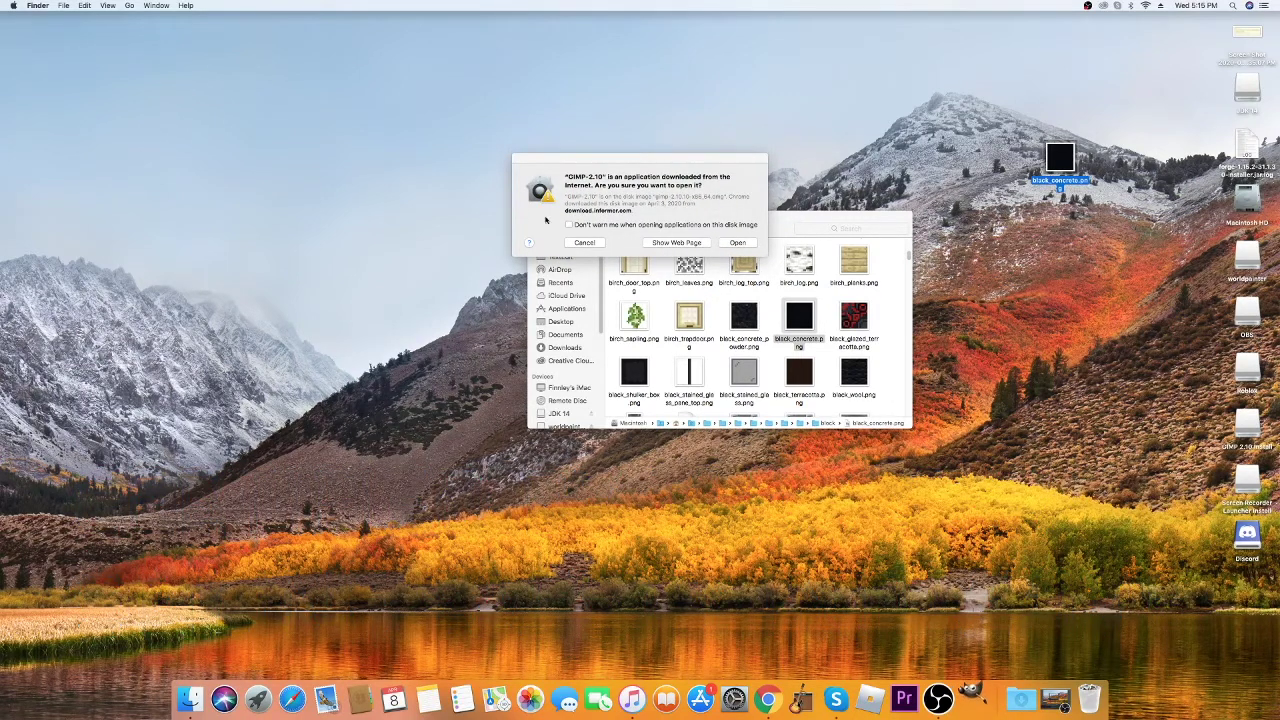
{"action": "left_click", "coordinate": [737, 242]}
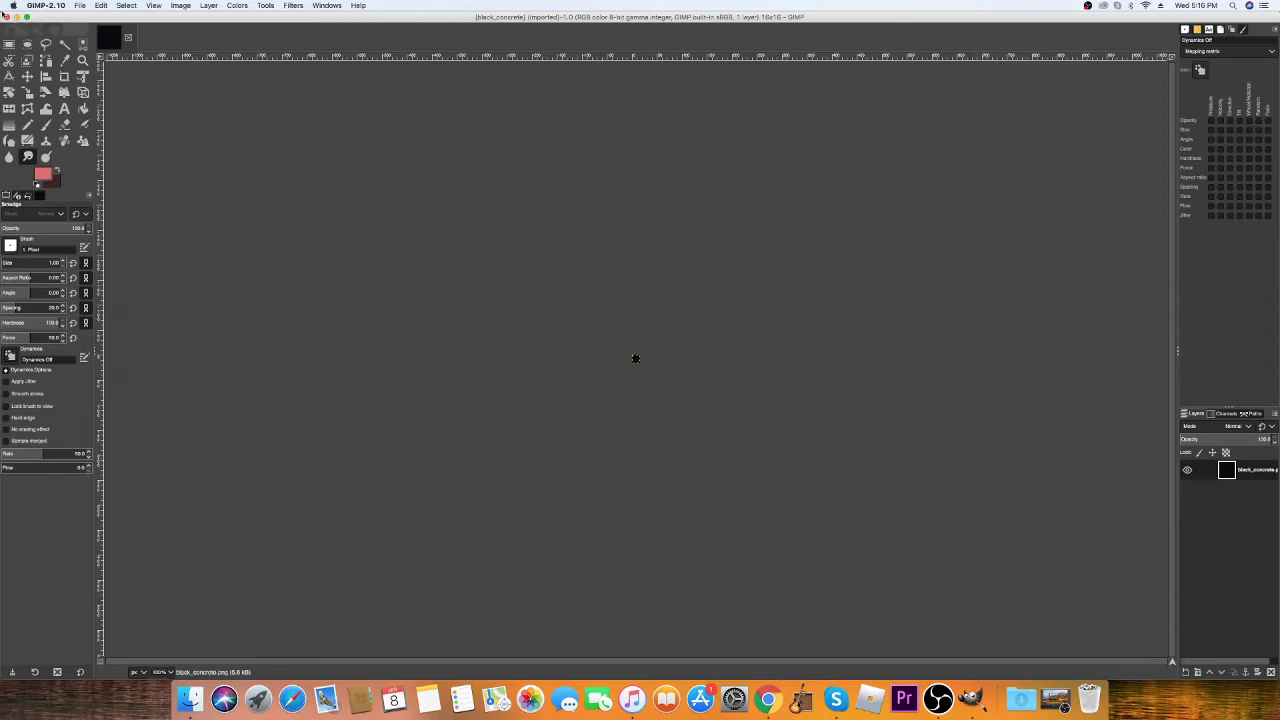
Step: Take the GIMP window out of full screen and move it to the middle of the desktop
{"action": "left_click", "coordinate": [45, 5]}
{"action": "left_click", "coordinate": [45, 5]}
{"action": "key", "text": "super+ctrl+f"}
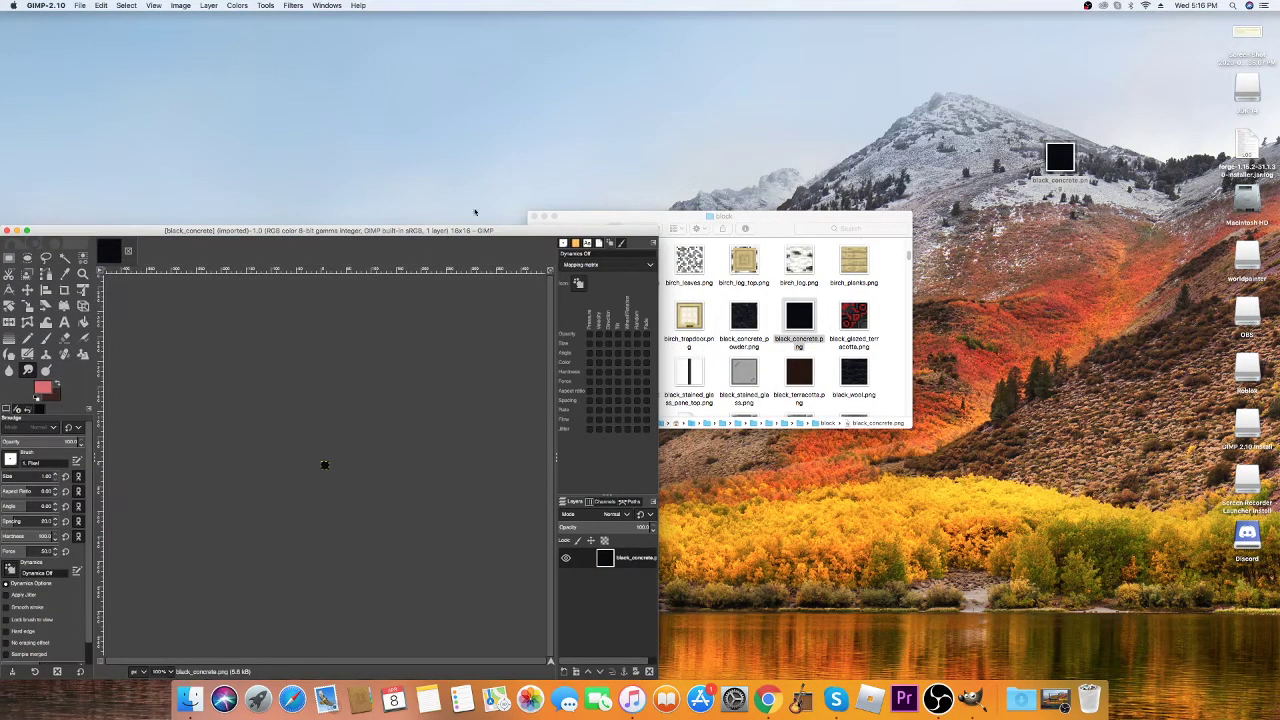
{"action": "left_click_drag", "start_coordinate": [477, 229], "coordinate": [767, 127]}
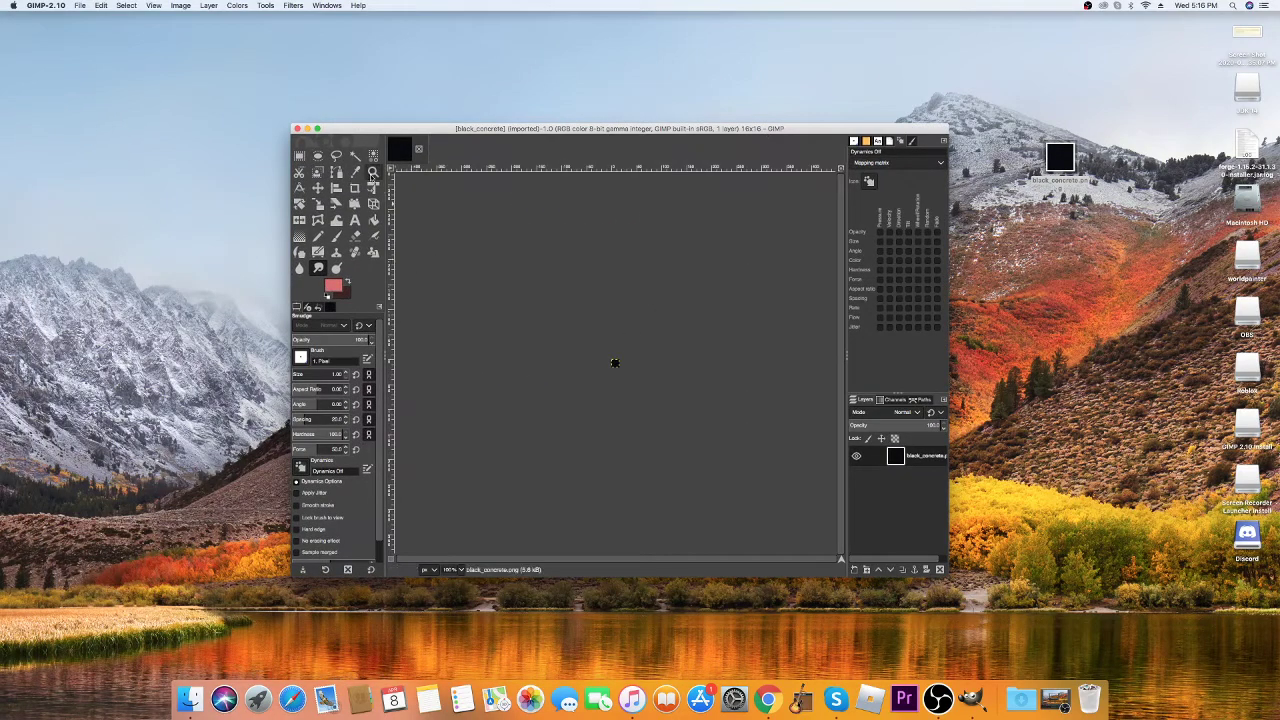
Step: Set the foreground colour to a bright, fully saturated green for painting on the black concrete texture
{"action": "left_click", "coordinate": [372, 172]}
{"action": "left_click", "coordinate": [615, 362]}
{"action": "left_click", "coordinate": [615, 362]}
{"action": "left_click", "coordinate": [615, 362]}
{"action": "left_click", "coordinate": [615, 362]}
{"action": "left_click", "coordinate": [618, 363]}
{"action": "left_click", "coordinate": [618, 363]}
{"action": "left_click", "coordinate": [618, 363]}
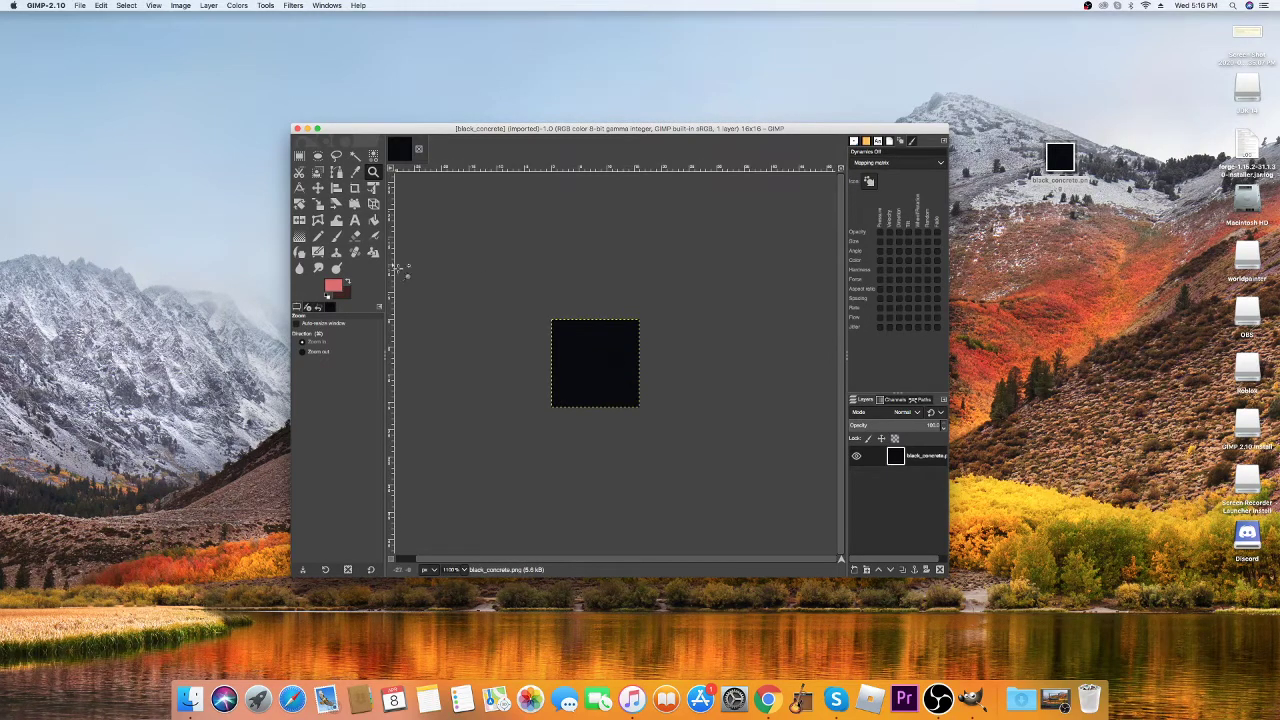
{"action": "left_click", "coordinate": [333, 284]}
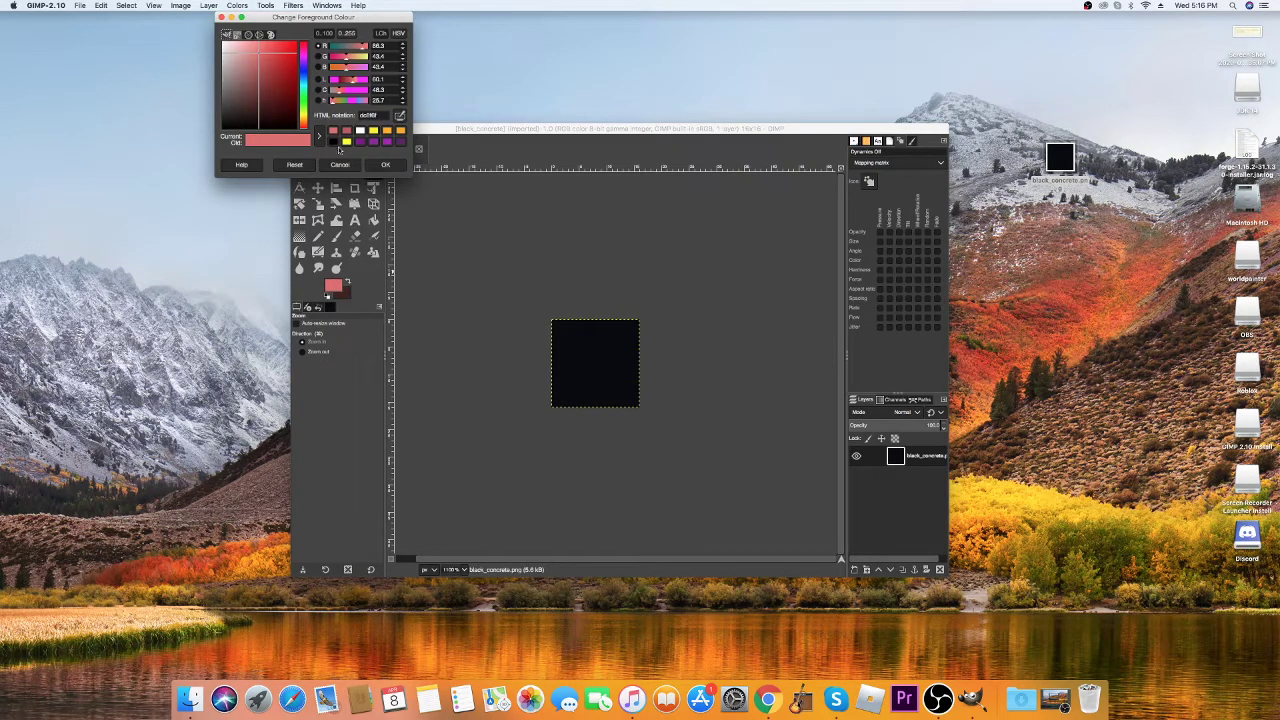
{"action": "left_click", "coordinate": [306, 93]}
{"action": "left_click", "coordinate": [289, 64]}
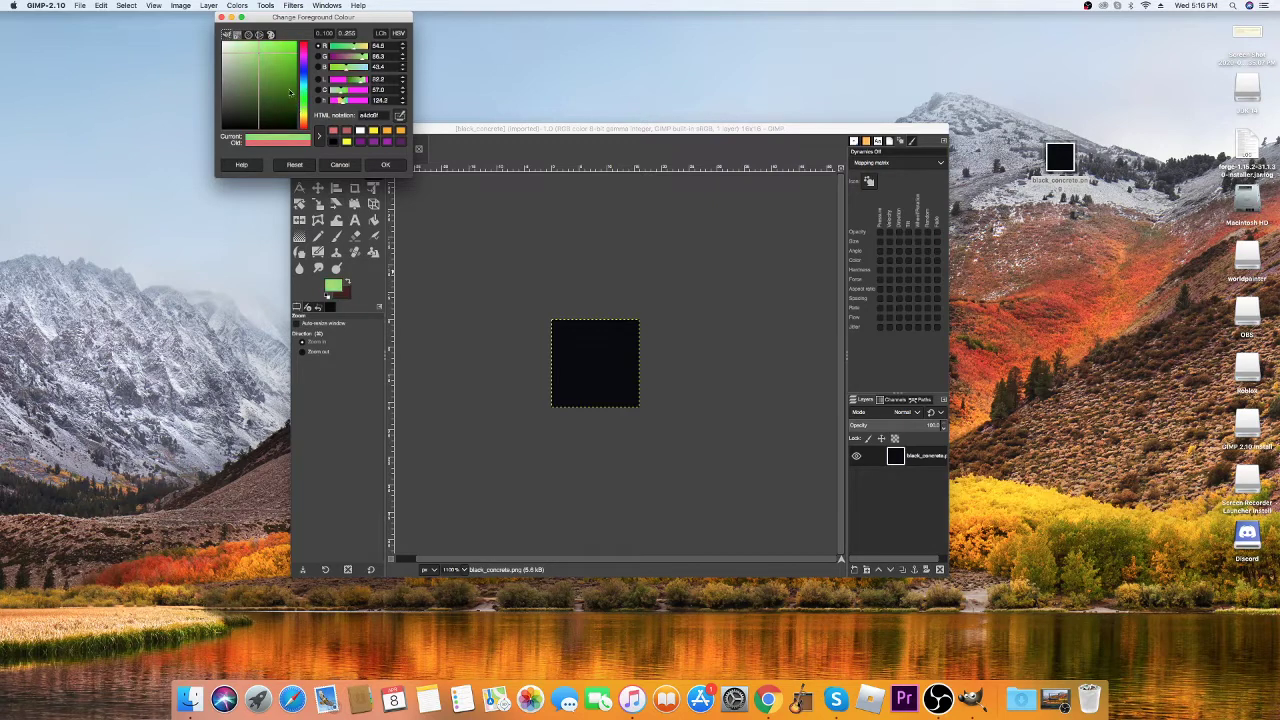
{"action": "left_click_drag", "start_coordinate": [289, 64], "coordinate": [295, 41]}
{"action": "left_click", "coordinate": [385, 164]}
Step: Draw a green face with two ring-shaped eyes, a nose and a smiling mouth on the texture using the Pencil tool
{"action": "left_click", "coordinate": [570, 328]}
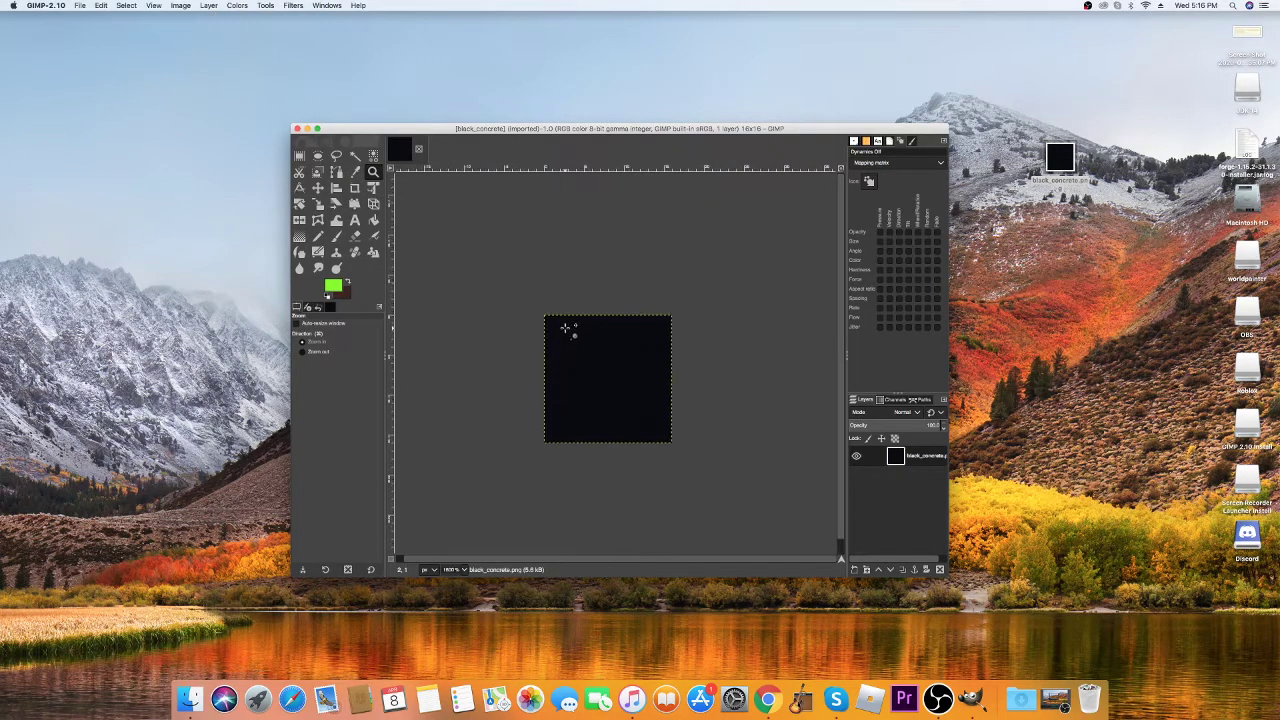
{"action": "left_click", "coordinate": [318, 236]}
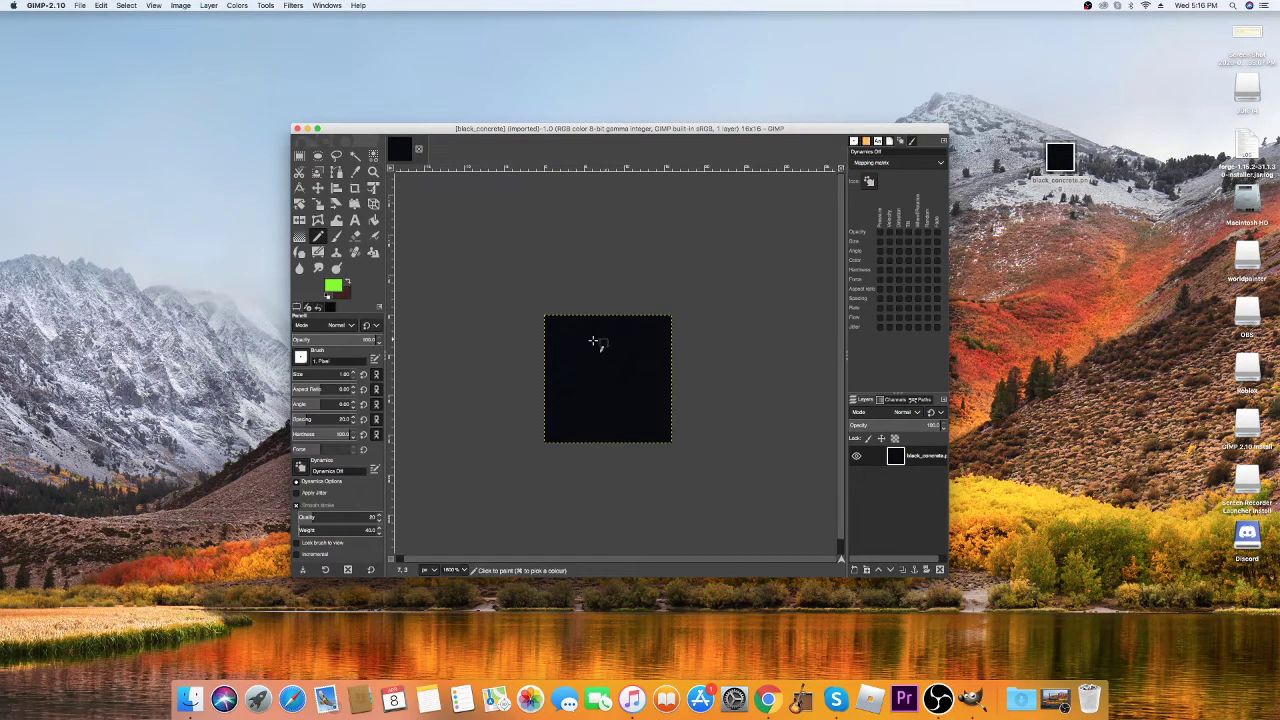
{"action": "mouse_move", "coordinate": [580, 334]}
{"action": "left_mouse_down"}
{"action": "mouse_move", "coordinate": [566, 361]}
{"action": "mouse_move", "coordinate": [590, 358]}
{"action": "mouse_move", "coordinate": [591, 340]}
{"action": "mouse_move", "coordinate": [651, 353]}
{"action": "mouse_move", "coordinate": [632, 336]}
{"action": "left_mouse_up"}
{"action": "key", "text": "super+z"}
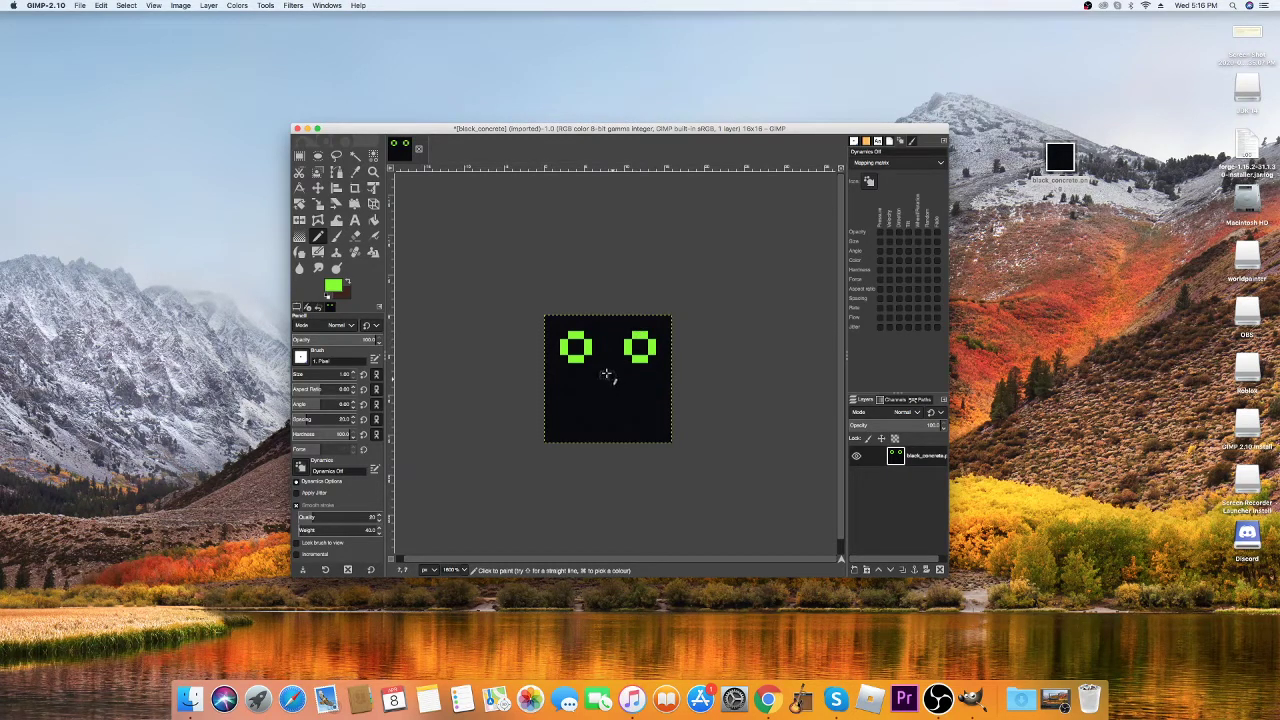
{"action": "mouse_move", "coordinate": [603, 380]}
{"action": "left_mouse_down"}
{"action": "mouse_move", "coordinate": [604, 396]}
{"action": "mouse_move", "coordinate": [623, 388]}
{"action": "mouse_move", "coordinate": [592, 431]}
{"action": "mouse_move", "coordinate": [652, 423]}
{"action": "left_mouse_up"}
{"action": "left_click", "coordinate": [571, 423]}
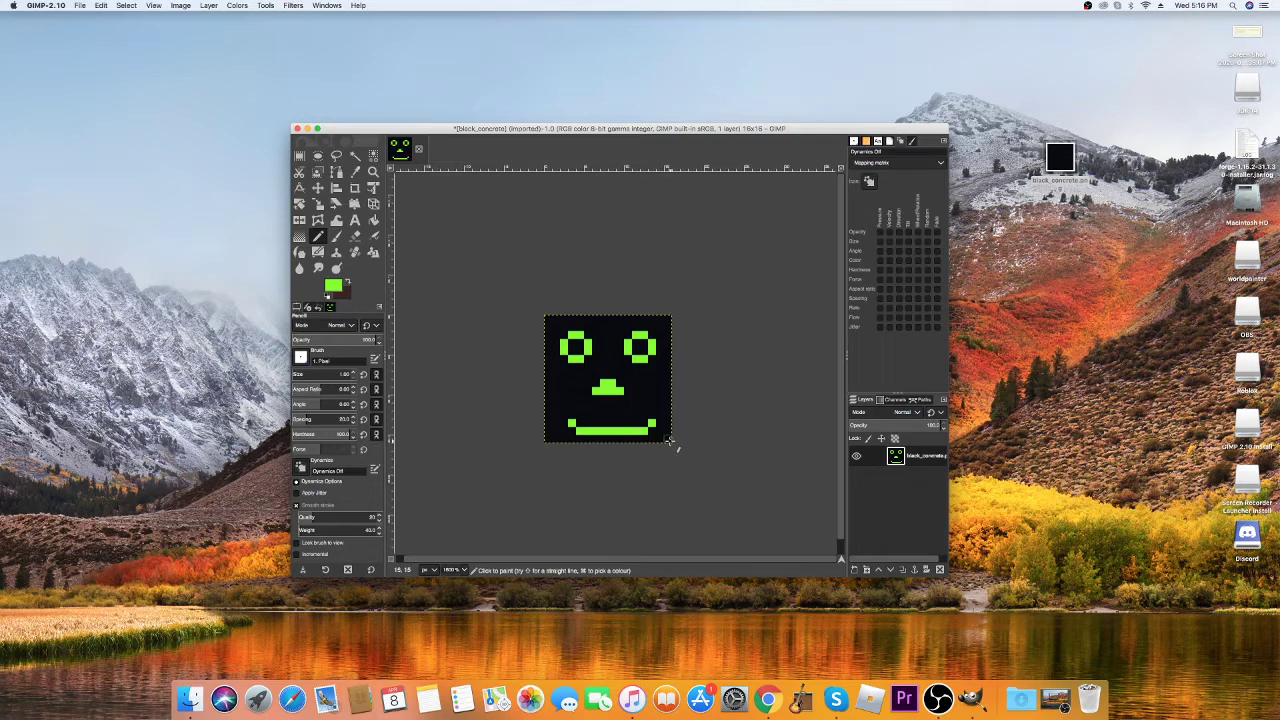
Step: Undo the last mouth strokes, redraw the smile slightly narrower, and overwrite black_concrete.png with the edited image
{"action": "key", "text": "ctrl+z"}
{"action": "key", "text": "ctrl+z"}
{"action": "left_click_drag", "start_coordinate": [584, 430], "coordinate": [645, 422]}
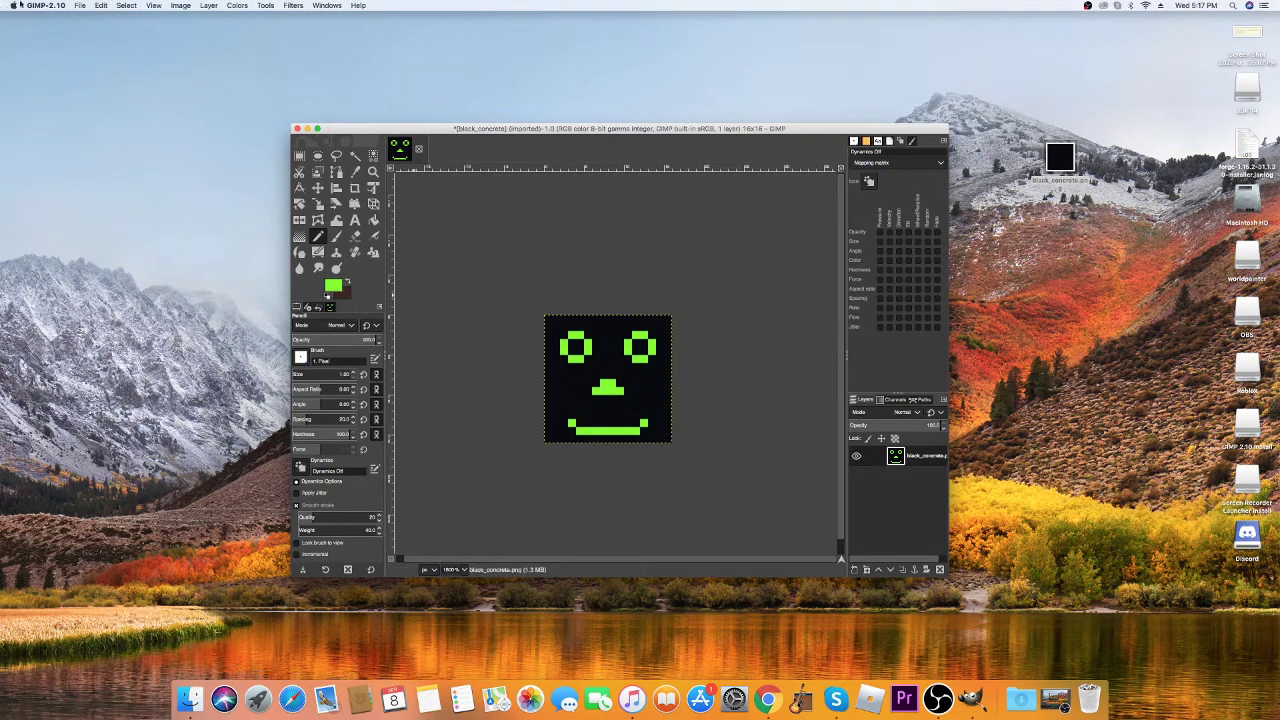
{"action": "left_click", "coordinate": [80, 5]}
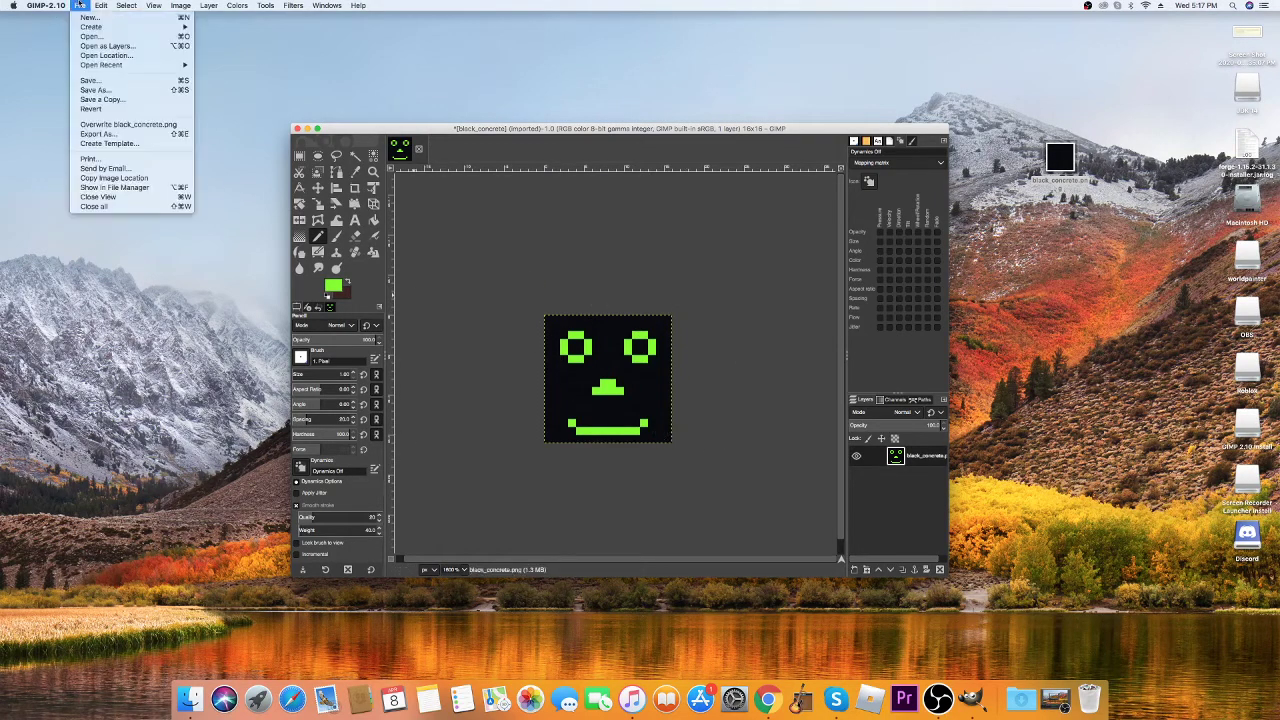
{"action": "left_click", "coordinate": [130, 124]}
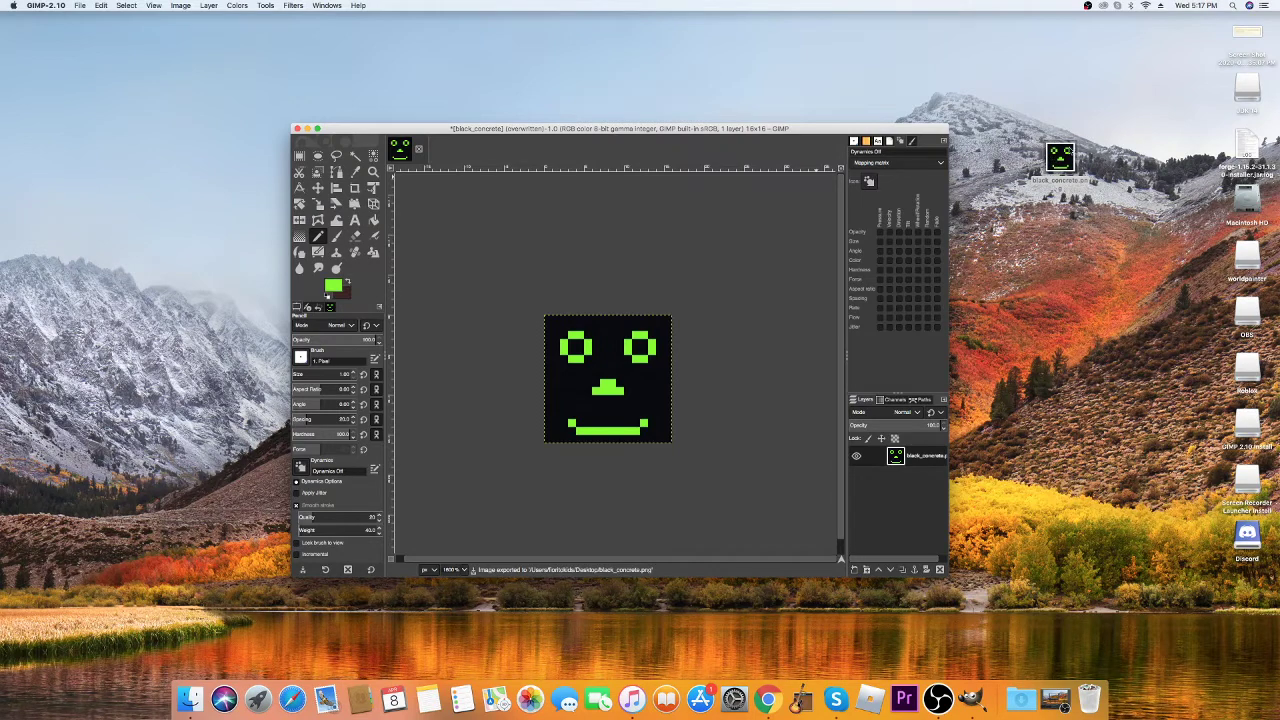
Step: Close the black concrete image, discarding its unsaved changes, and move the GIMP window aside
{"action": "left_click", "coordinate": [418, 148]}
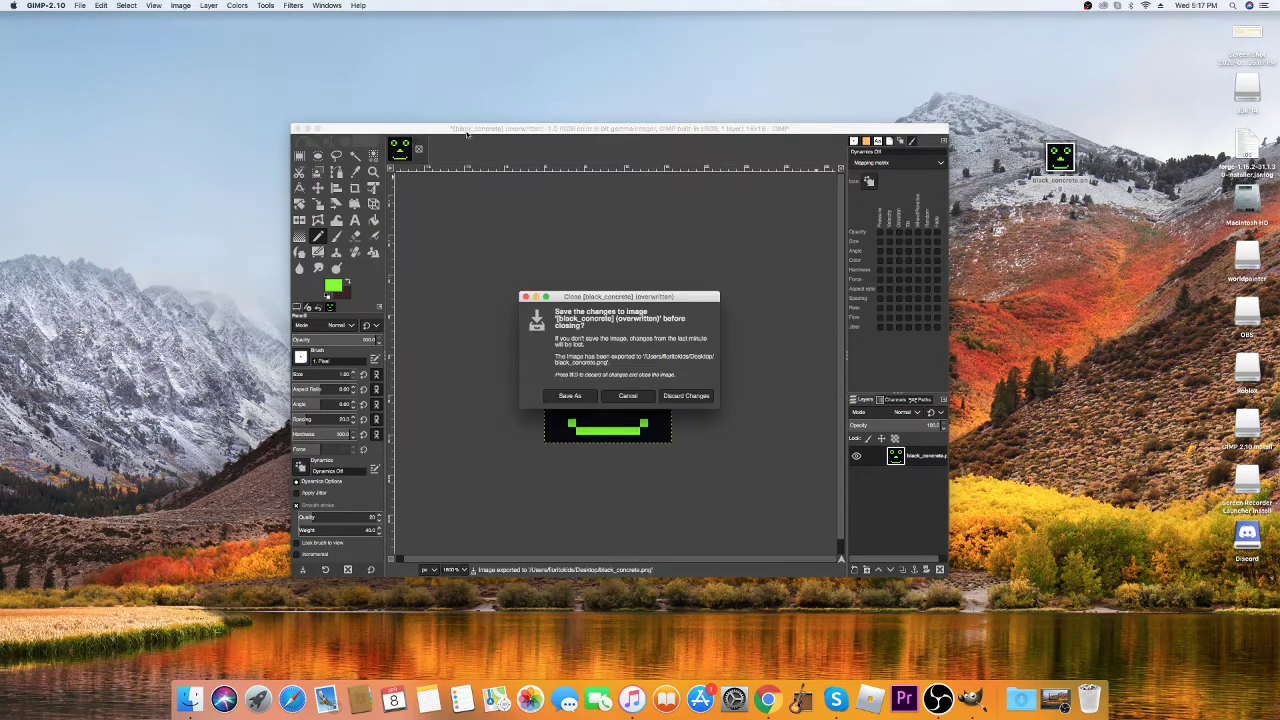
{"action": "left_click", "coordinate": [686, 395]}
{"action": "left_click_drag", "start_coordinate": [727, 133], "coordinate": [392, 148]}
Step: Replace black_concrete.png in the block folder with the repainted desktop copy, and return to the textures folder
{"action": "left_click_drag", "start_coordinate": [772, 217], "coordinate": [790, 121]}
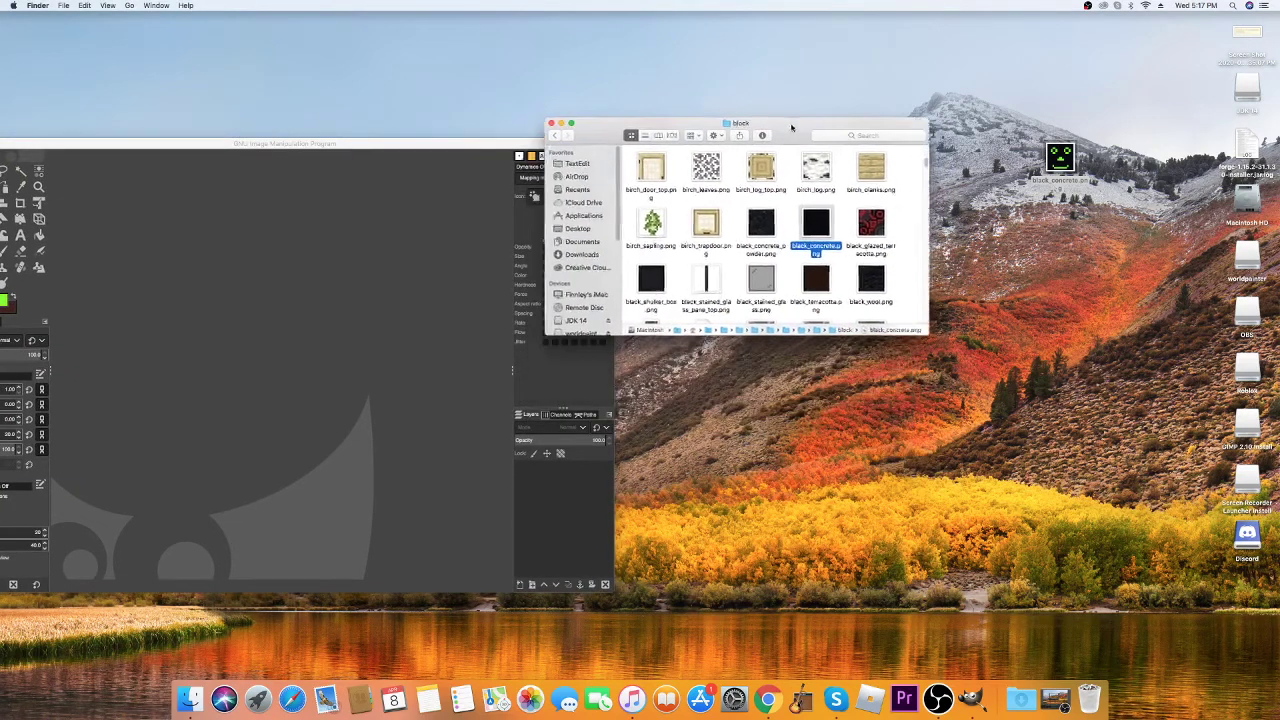
{"action": "left_click_drag", "start_coordinate": [1056, 160], "coordinate": [815, 226]}
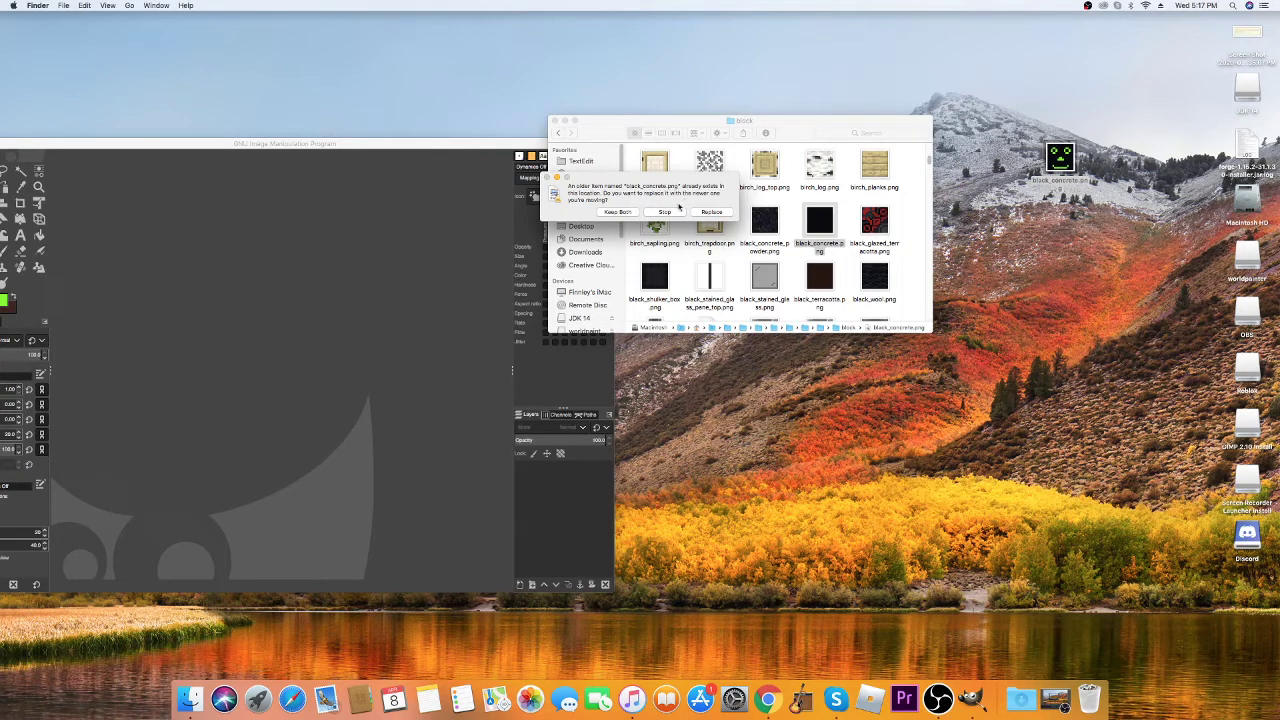
{"action": "left_click", "coordinate": [702, 213]}
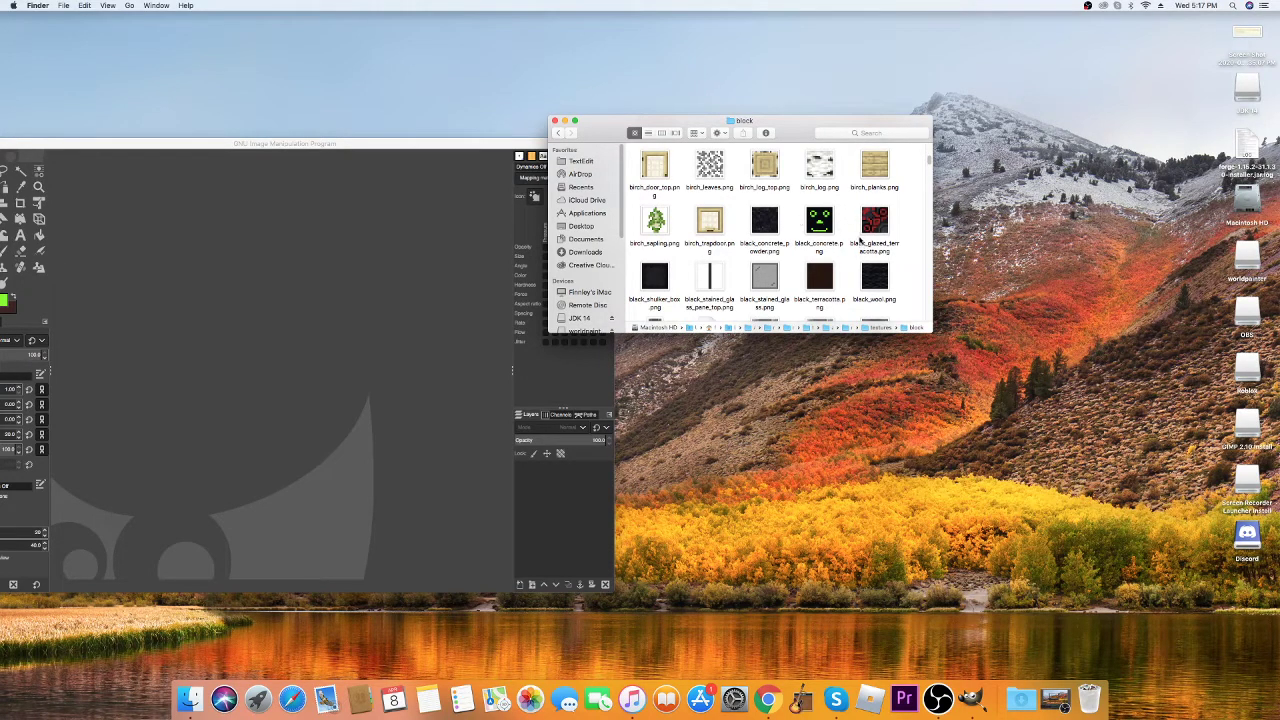
{"action": "scroll", "coordinate": [680, 228], "scroll_direction": "up", "scroll_amount": 10}
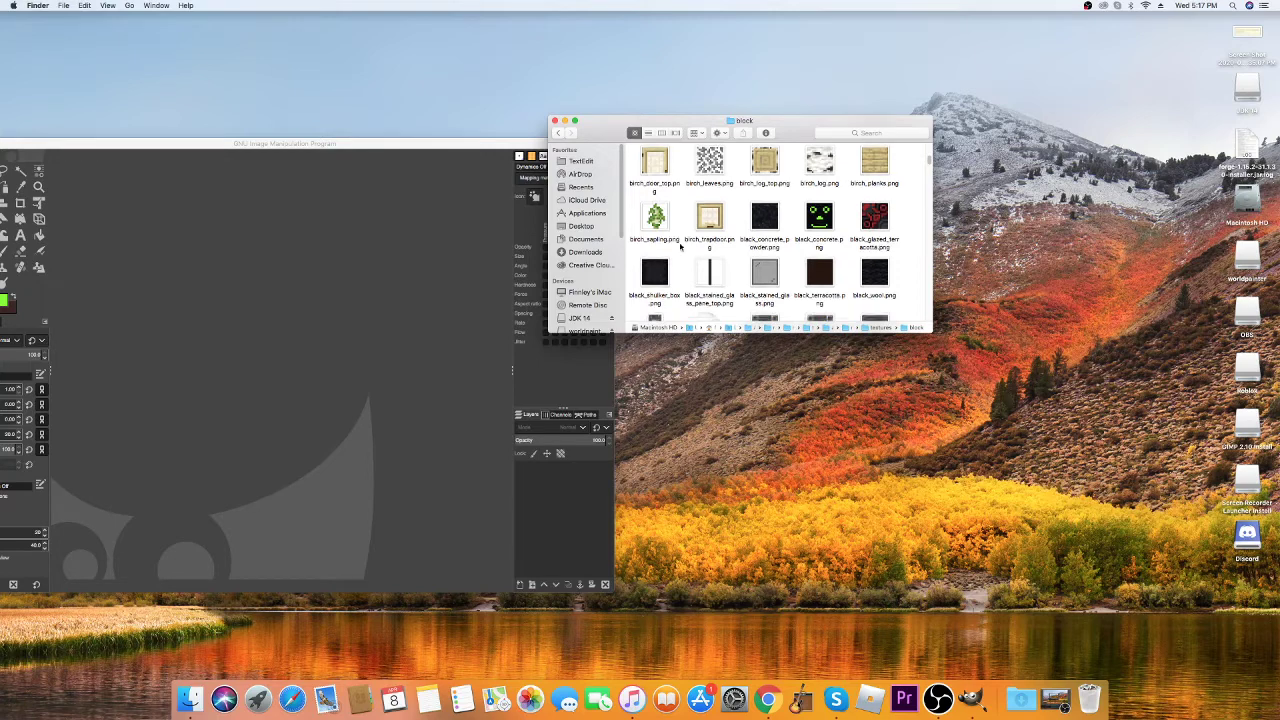
{"action": "scroll", "coordinate": [680, 248], "scroll_direction": "up", "scroll_amount": 5}
{"action": "left_click", "coordinate": [558, 132]}
{"action": "left_click", "coordinate": [940, 572]}
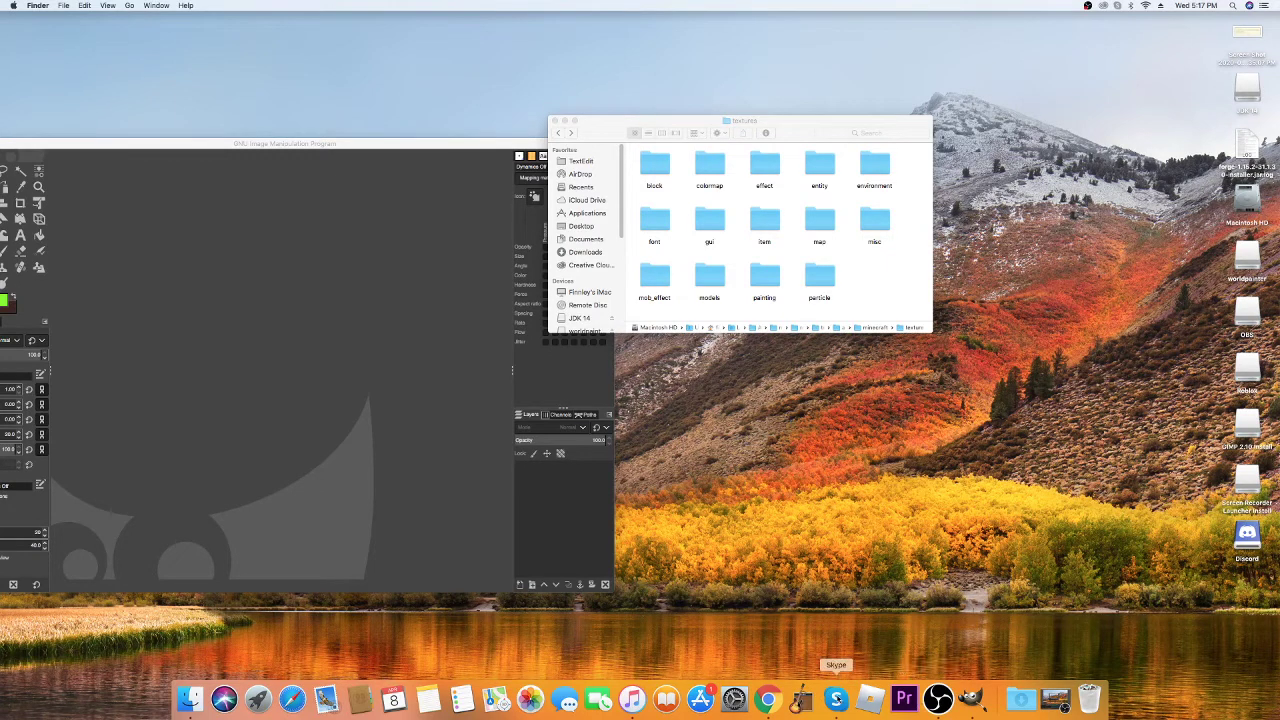
Step: Switch to Chrome and search Google Images for "pixel art"
{"action": "left_click", "coordinate": [766, 697]}
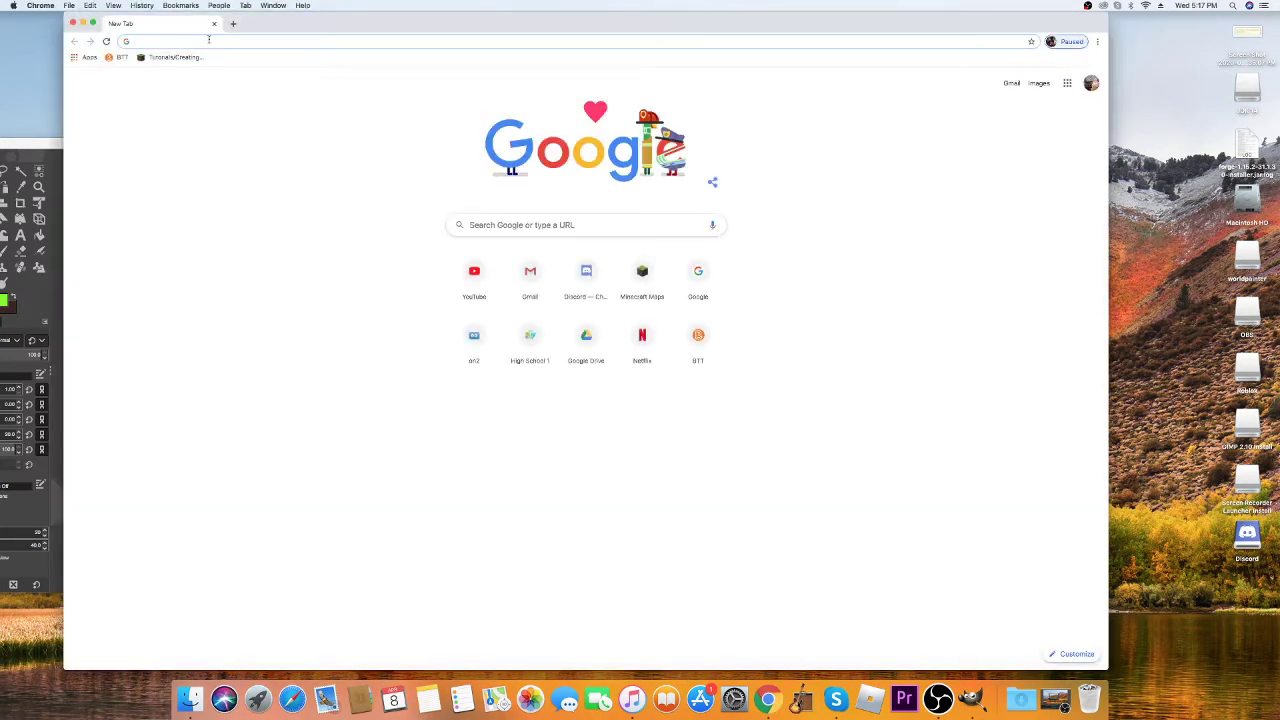
{"action": "type", "text": "pixel "}
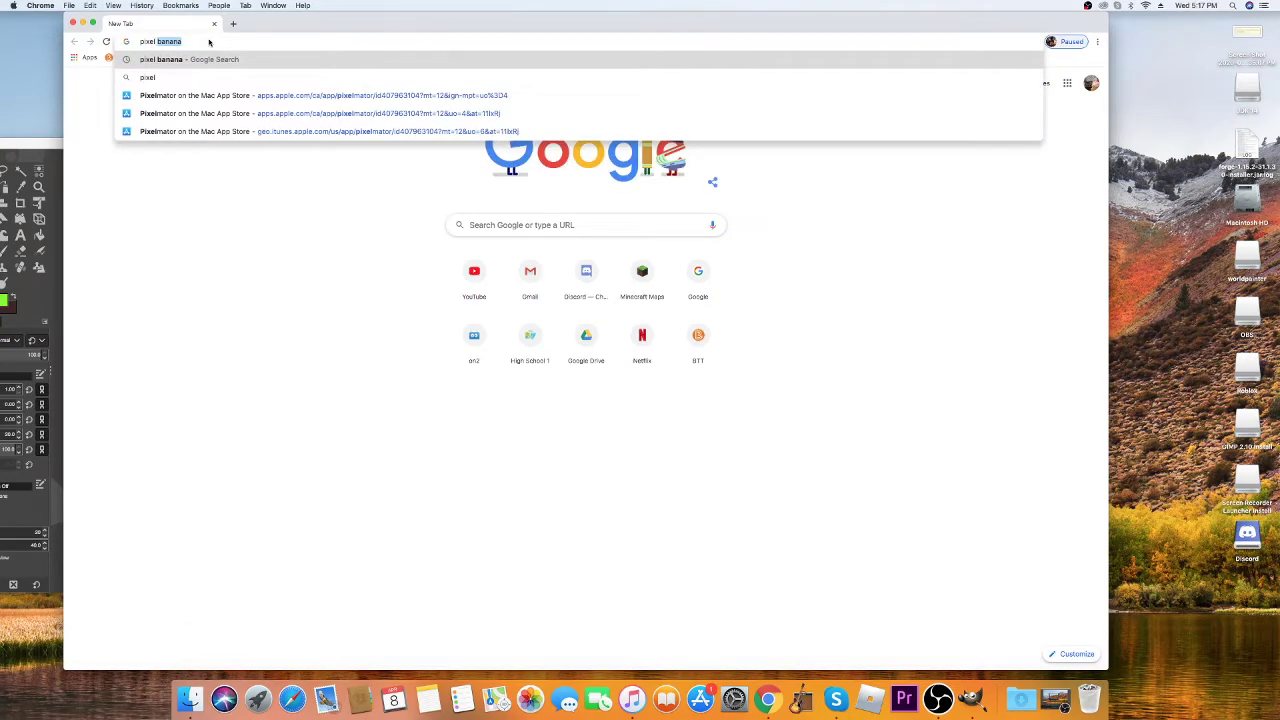
{"action": "type", "text": "art"}
{"action": "key", "text": "Return"}
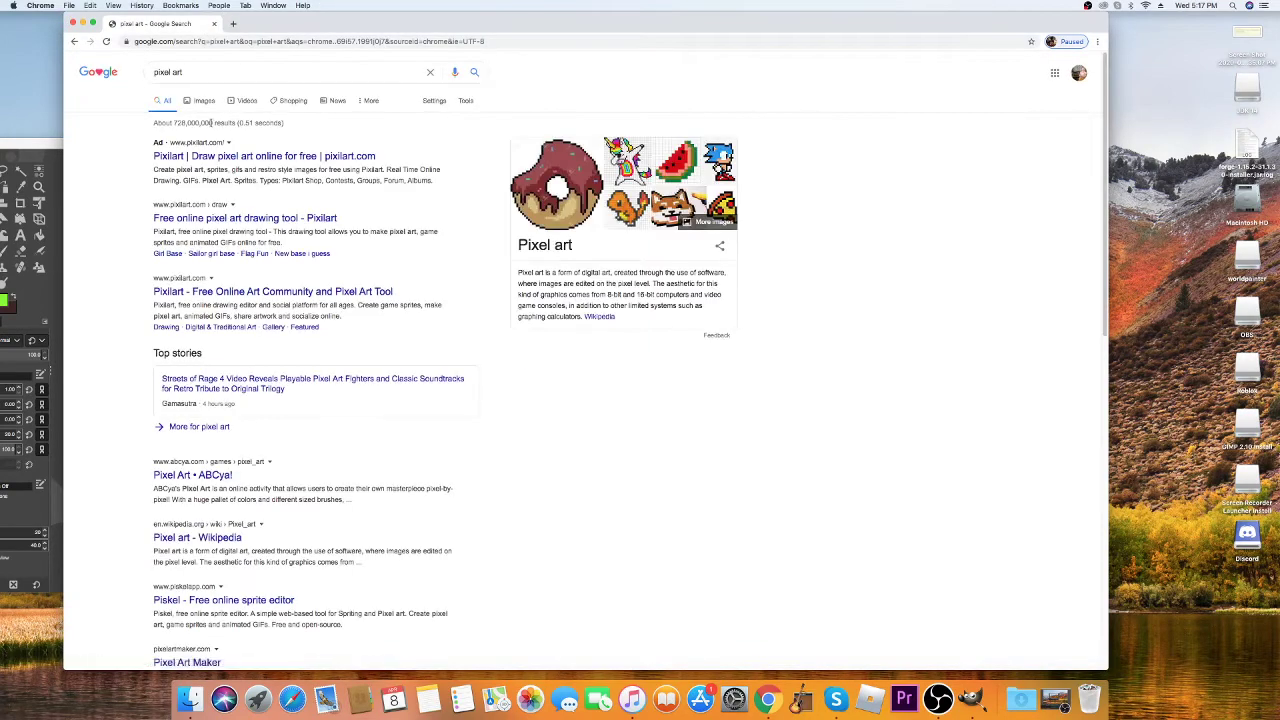
{"action": "left_click", "coordinate": [204, 101]}
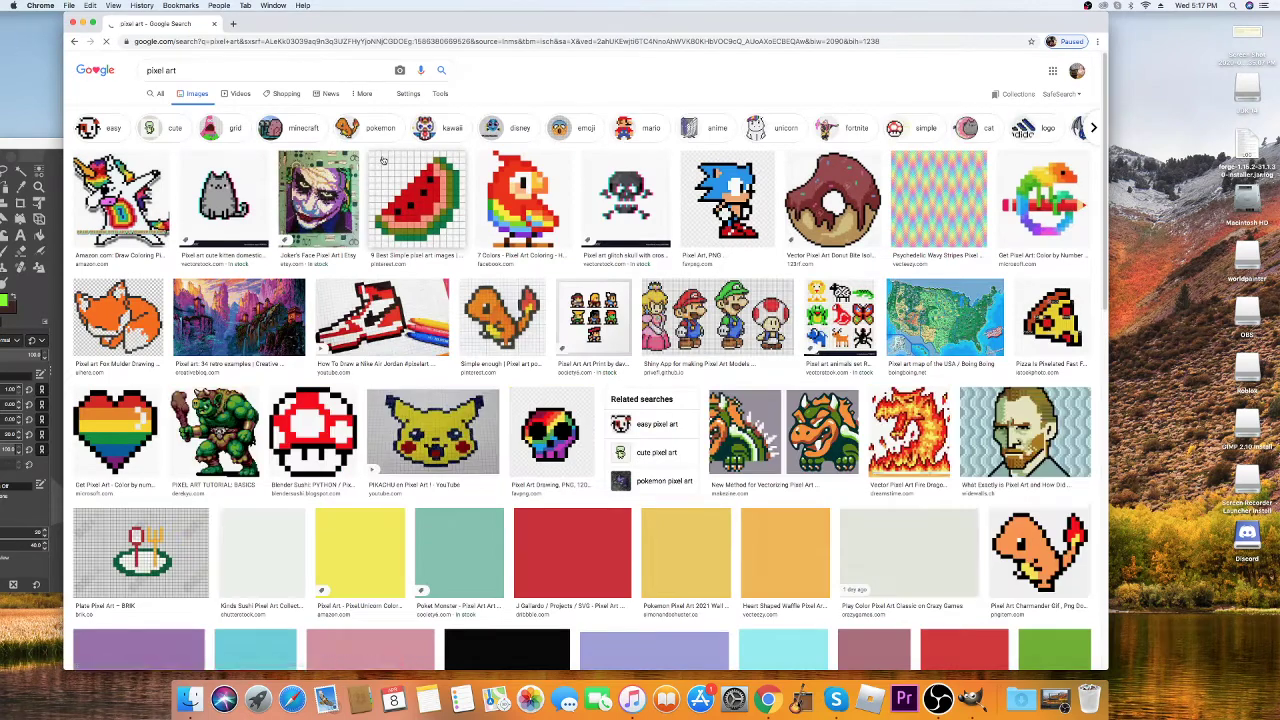
{"action": "scroll", "coordinate": [420, 180], "scroll_direction": "down", "scroll_amount": 1}
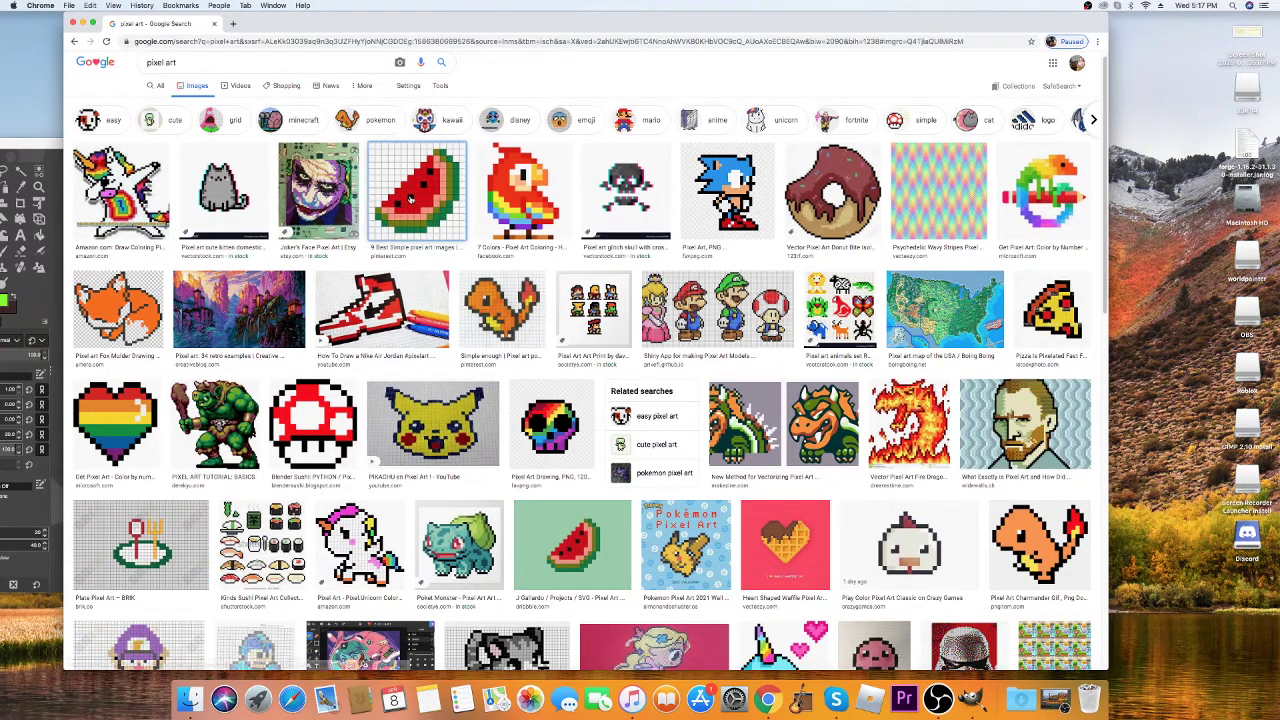
Step: Save the watermelon slice image to Downloads as blah.png and place the file on the desktop
{"action": "left_click", "coordinate": [410, 199]}
{"action": "right_click", "coordinate": [940, 168]}
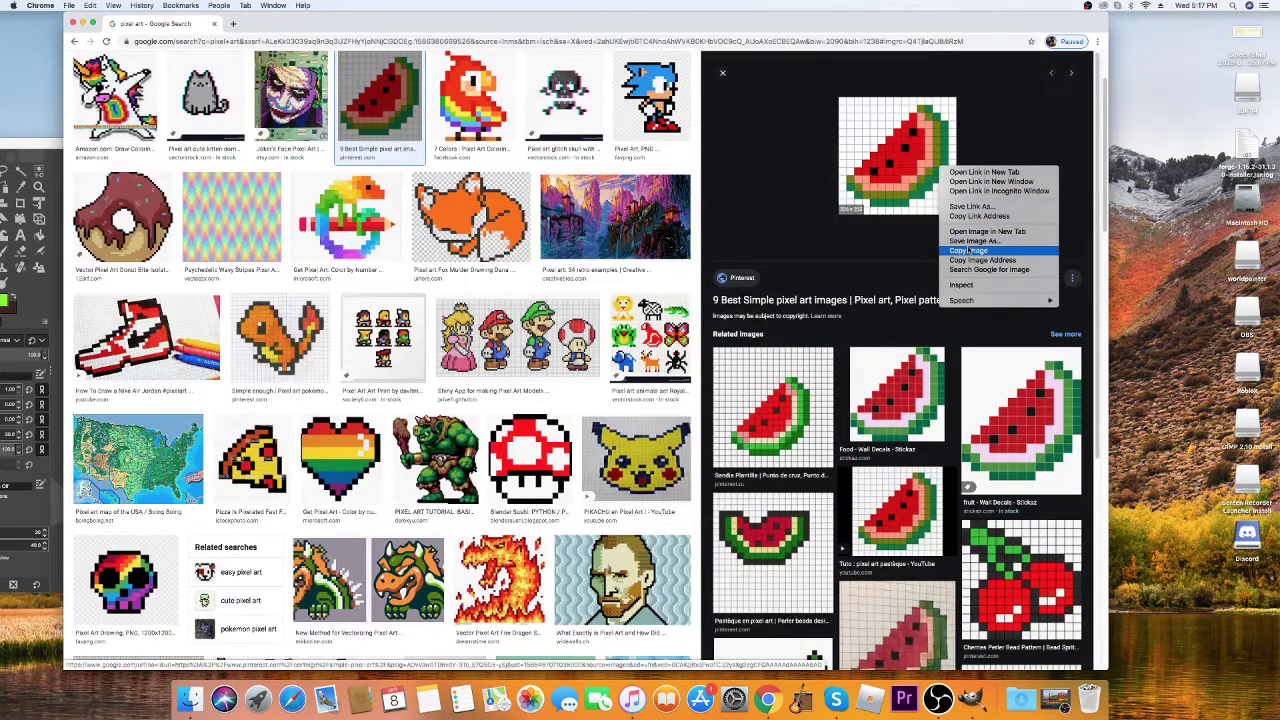
{"action": "left_click", "coordinate": [975, 241]}
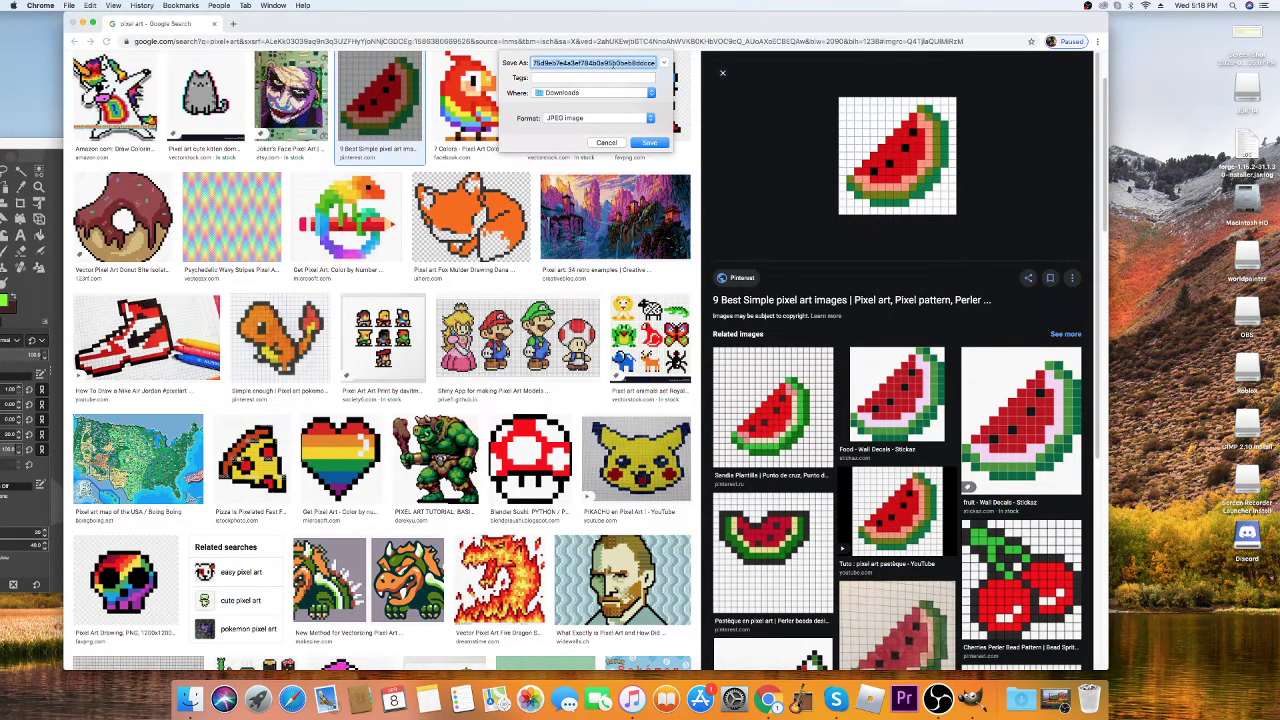
{"action": "type", "text": "blan png"}
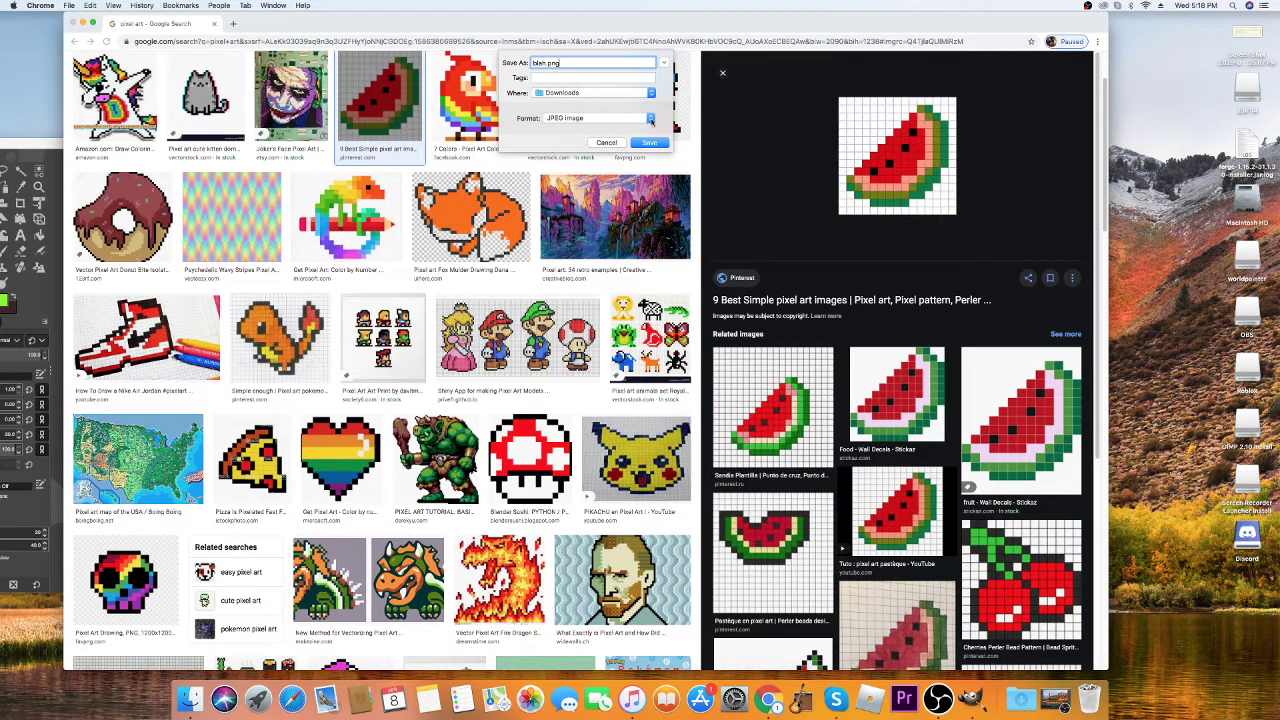
{"action": "left_click", "coordinate": [650, 142]}
{"action": "left_click", "coordinate": [719, 222]}
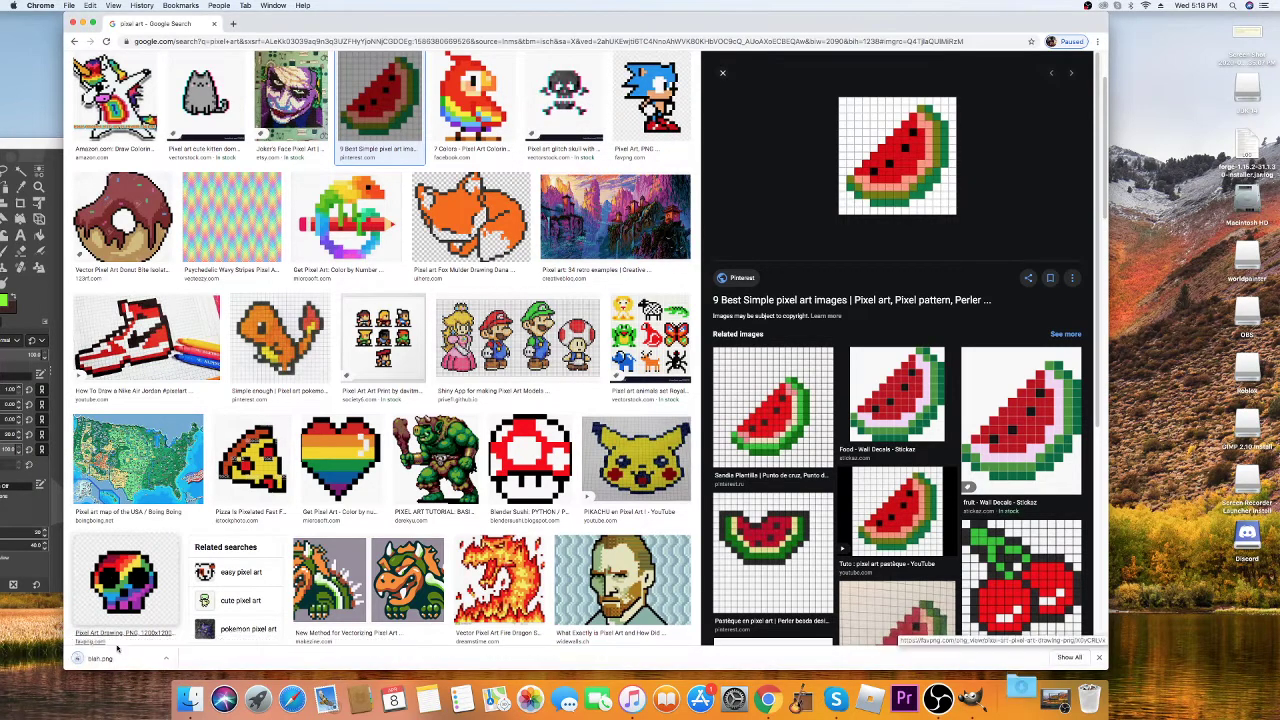
{"action": "left_click_drag", "start_coordinate": [100, 658], "coordinate": [1183, 290]}
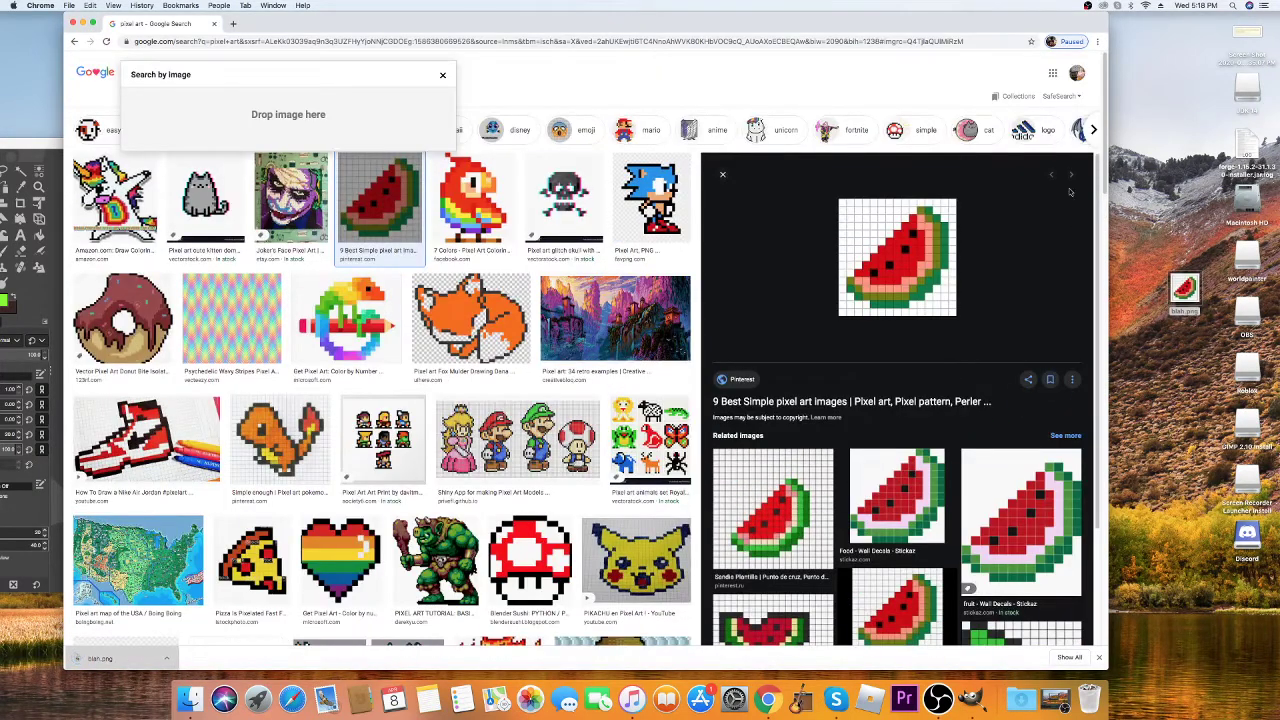
{"action": "left_click", "coordinate": [724, 176]}
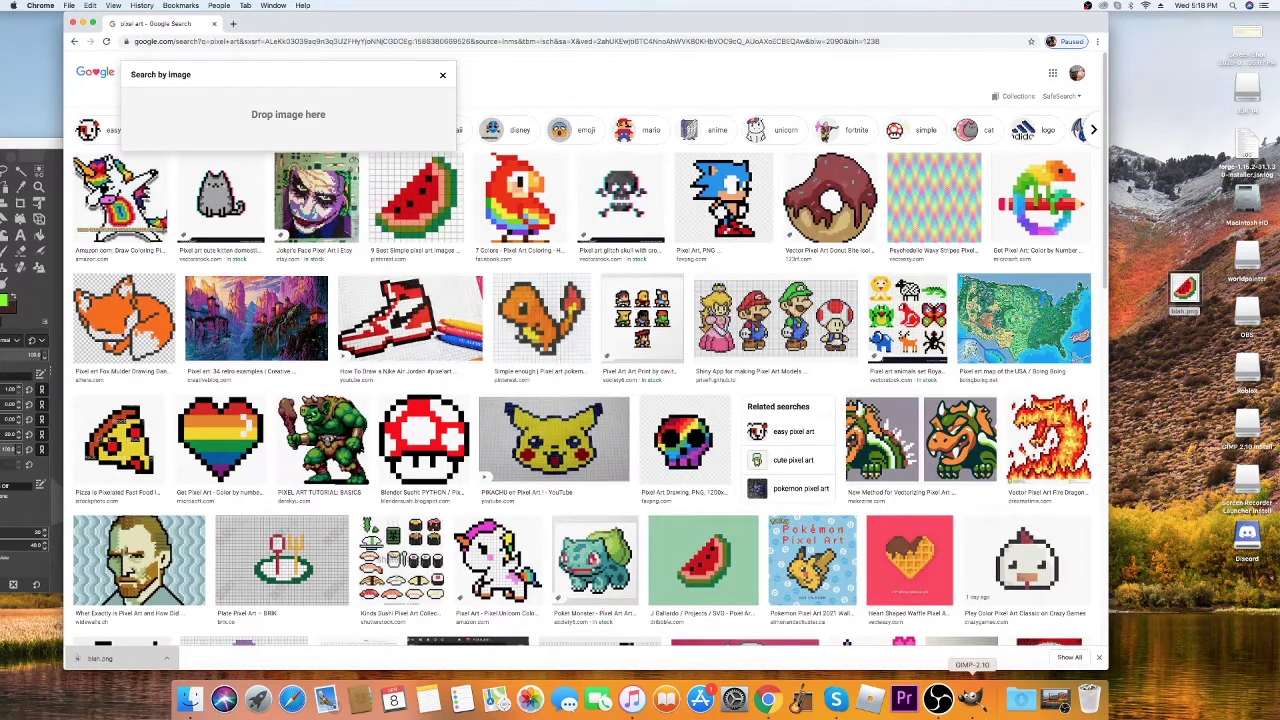
Step: Bring the GIMP window forward, move it fully into view, and close the pixel art search tab in Chrome
{"action": "left_click", "coordinate": [970, 698]}
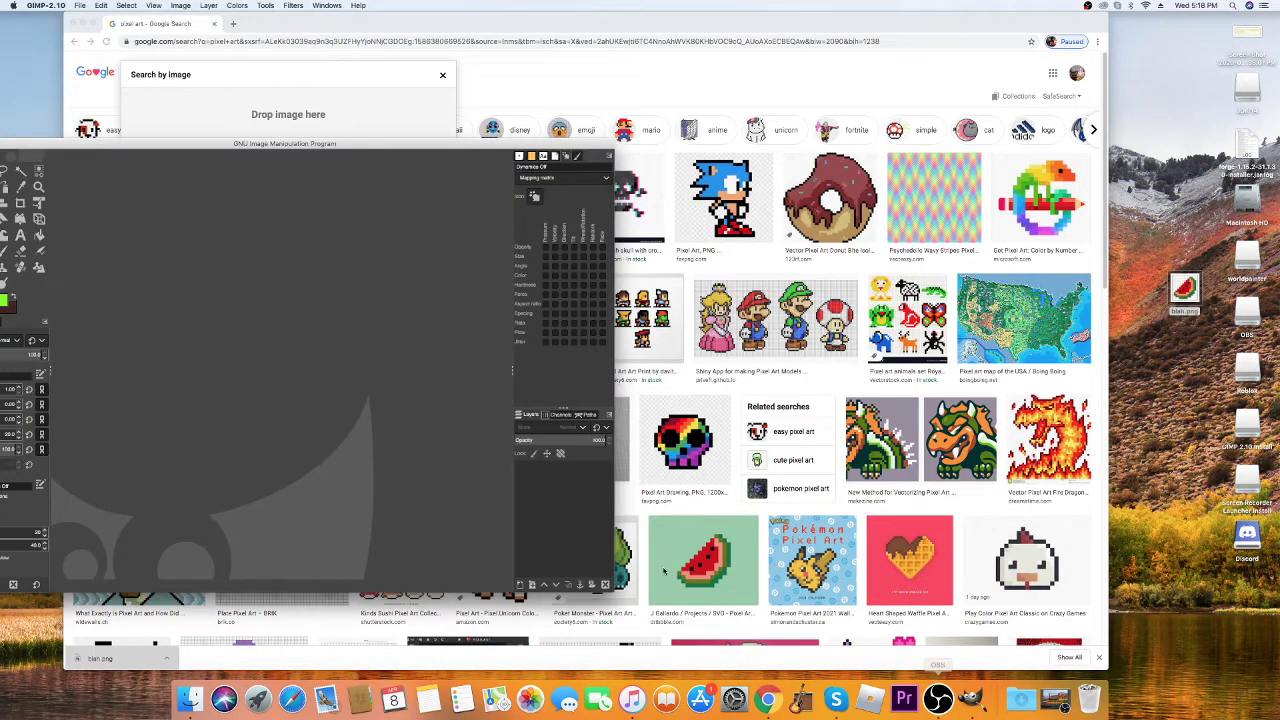
{"action": "left_click_drag", "start_coordinate": [313, 145], "coordinate": [500, 97]}
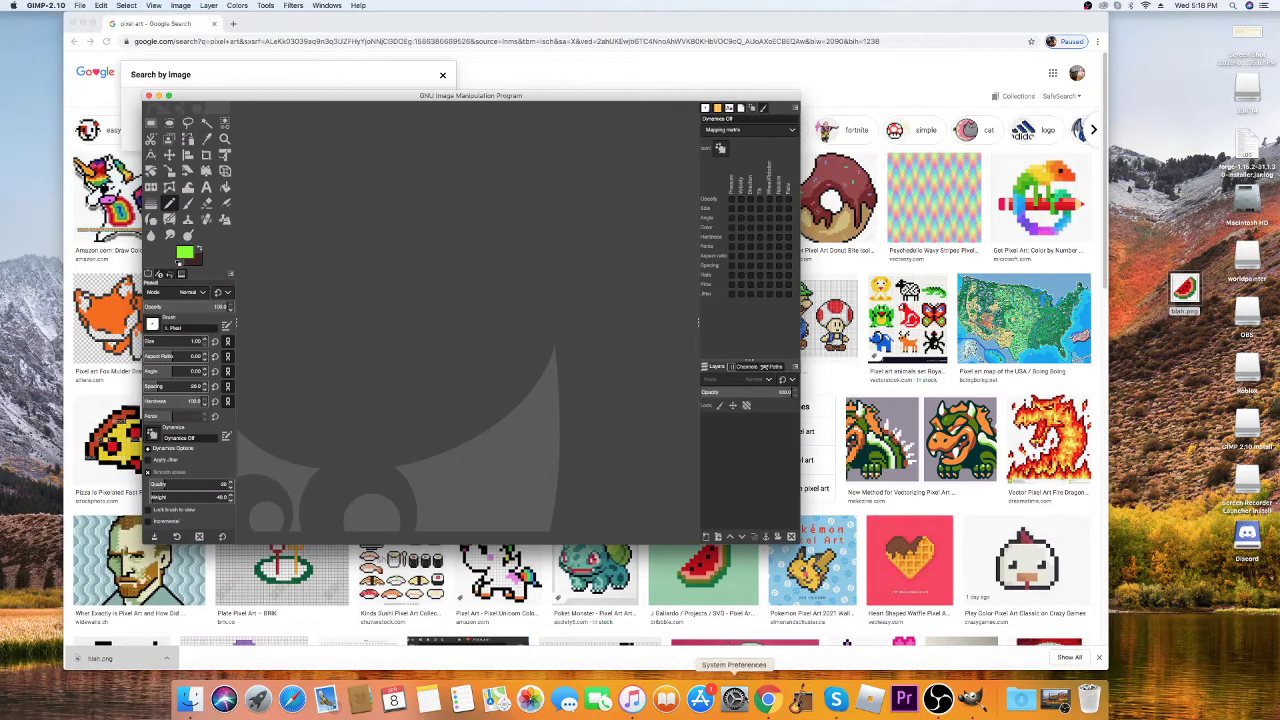
{"action": "left_click", "coordinate": [216, 23]}
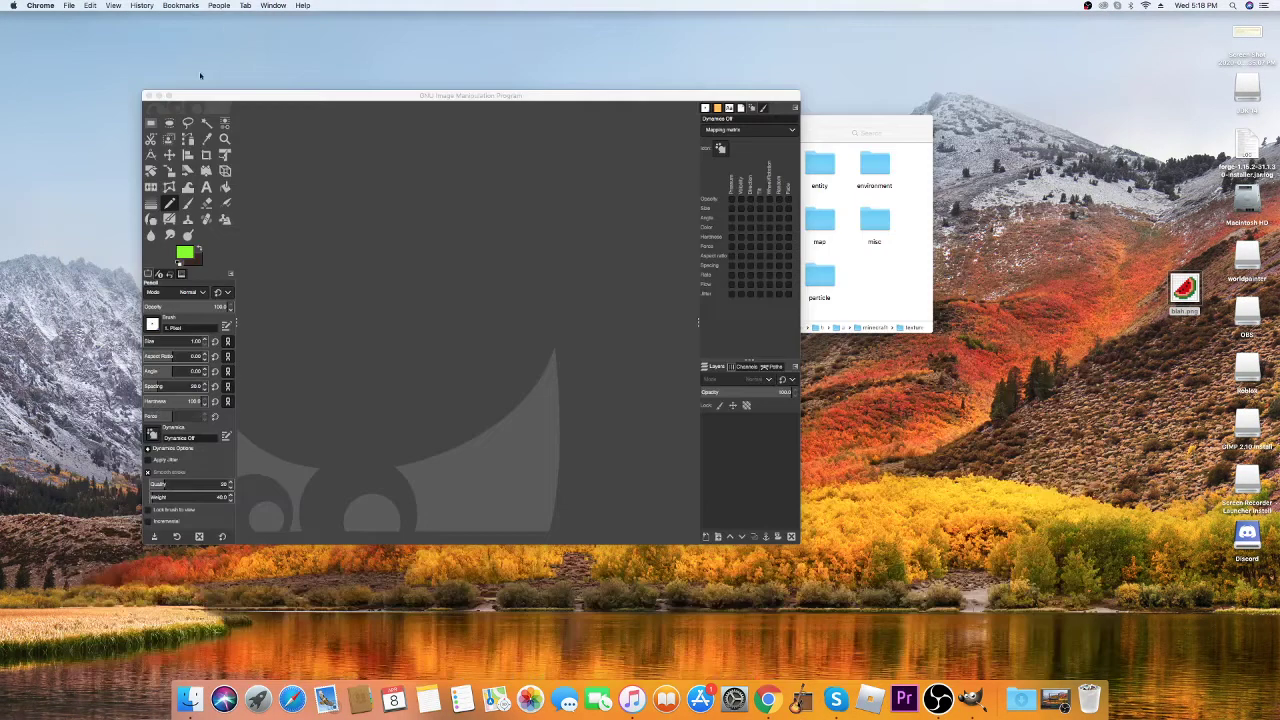
Step: Copy acacia_planks.png from the textures' block folder to the desktop
{"action": "left_click", "coordinate": [828, 153]}
{"action": "left_click_drag", "start_coordinate": [760, 106], "coordinate": [822, 97]}
{"action": "double_click", "coordinate": [714, 145]}
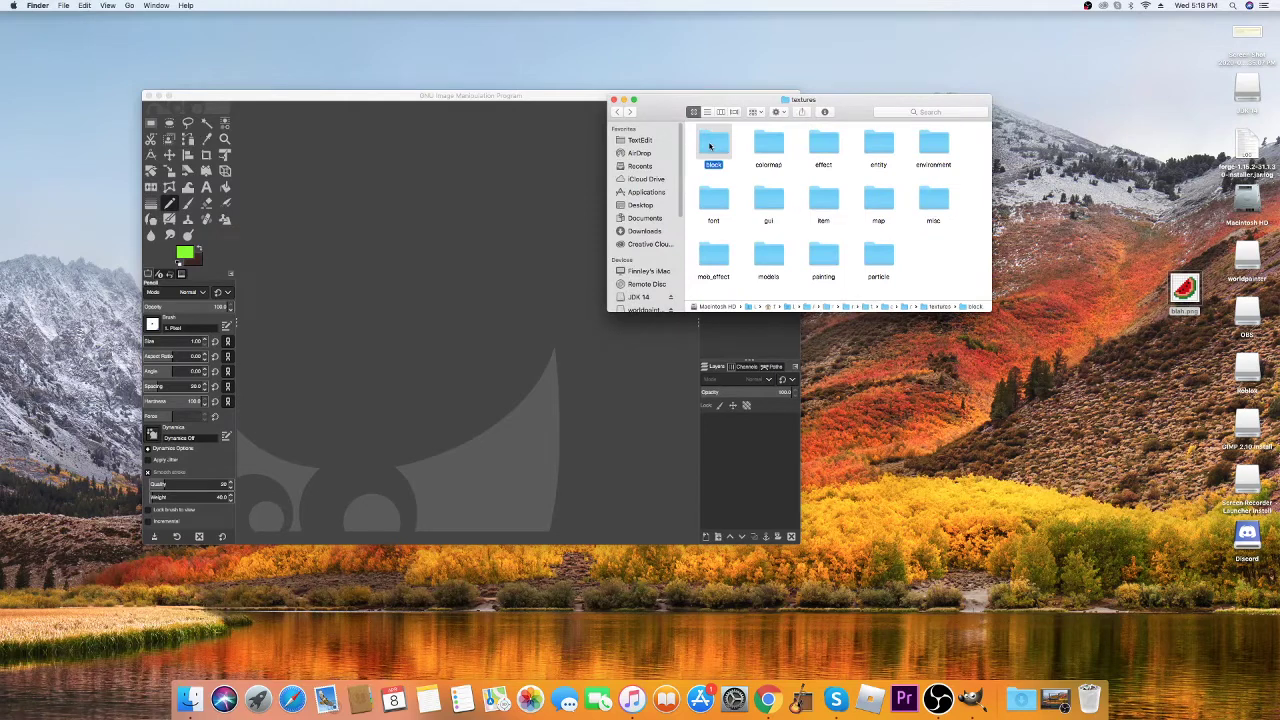
{"action": "scroll", "coordinate": [757, 245], "scroll_direction": "up", "scroll_amount": 2}
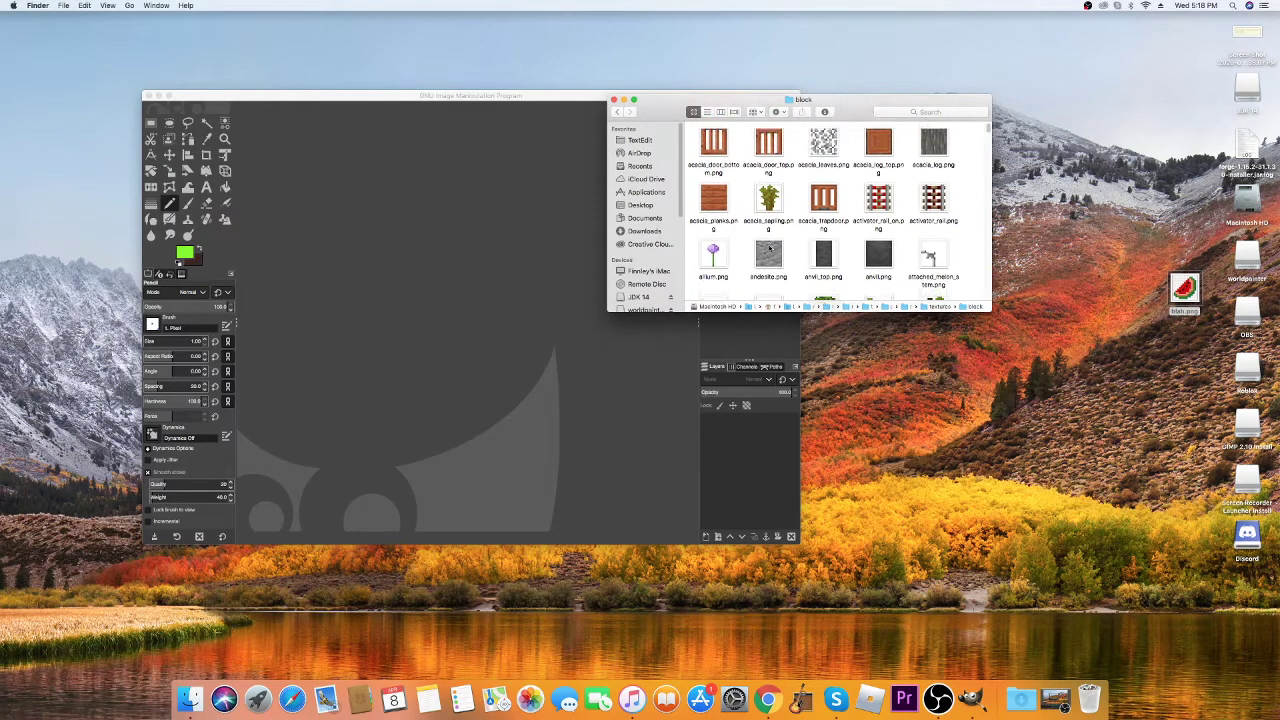
{"action": "right_click", "coordinate": [710, 187]}
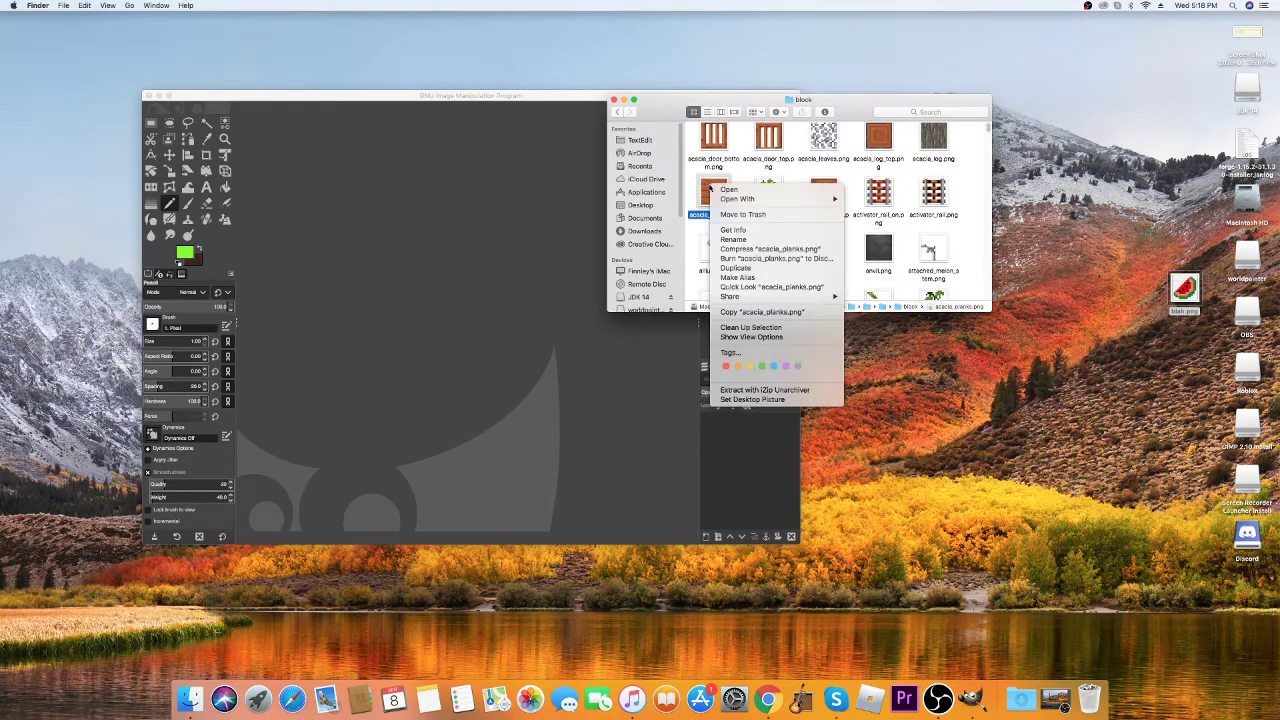
{"action": "left_click", "coordinate": [760, 312]}
{"action": "right_click", "coordinate": [1148, 72]}
{"action": "left_click", "coordinate": [1195, 112]}
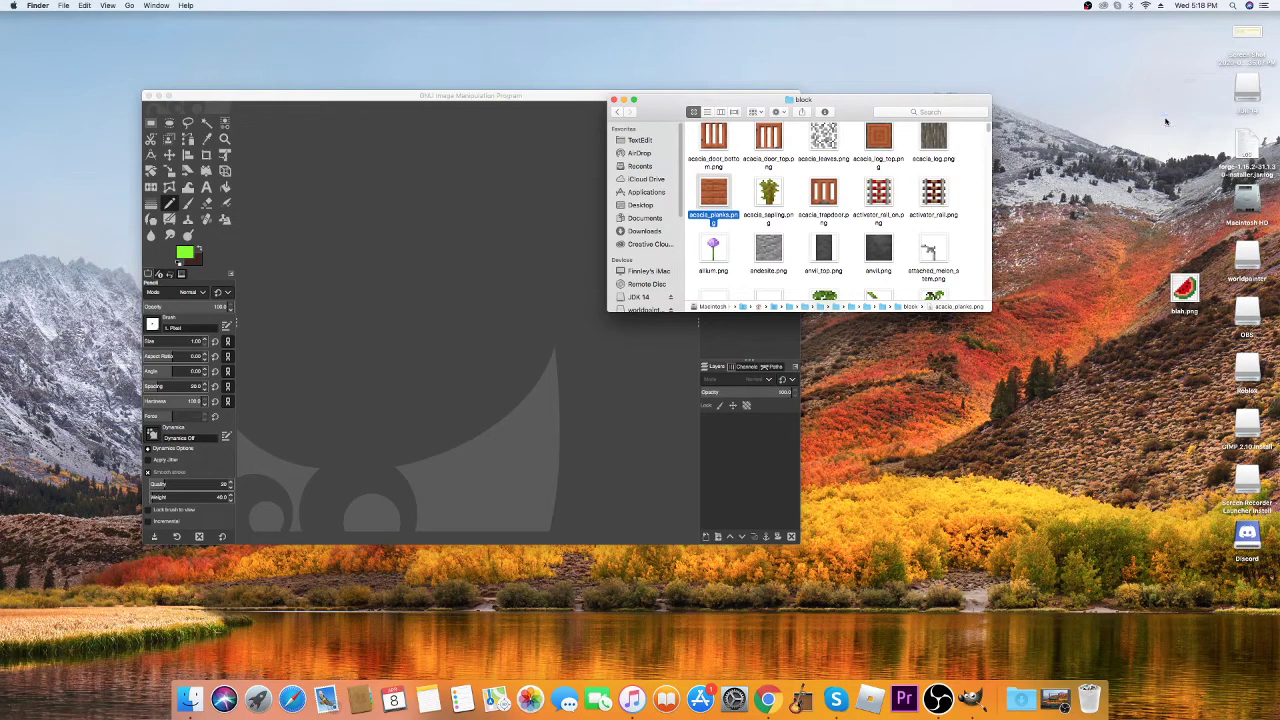
Step: Open the desktop copy of acacia_planks.png in GIMP
{"action": "left_click_drag", "start_coordinate": [1238, 622], "coordinate": [455, 348]}
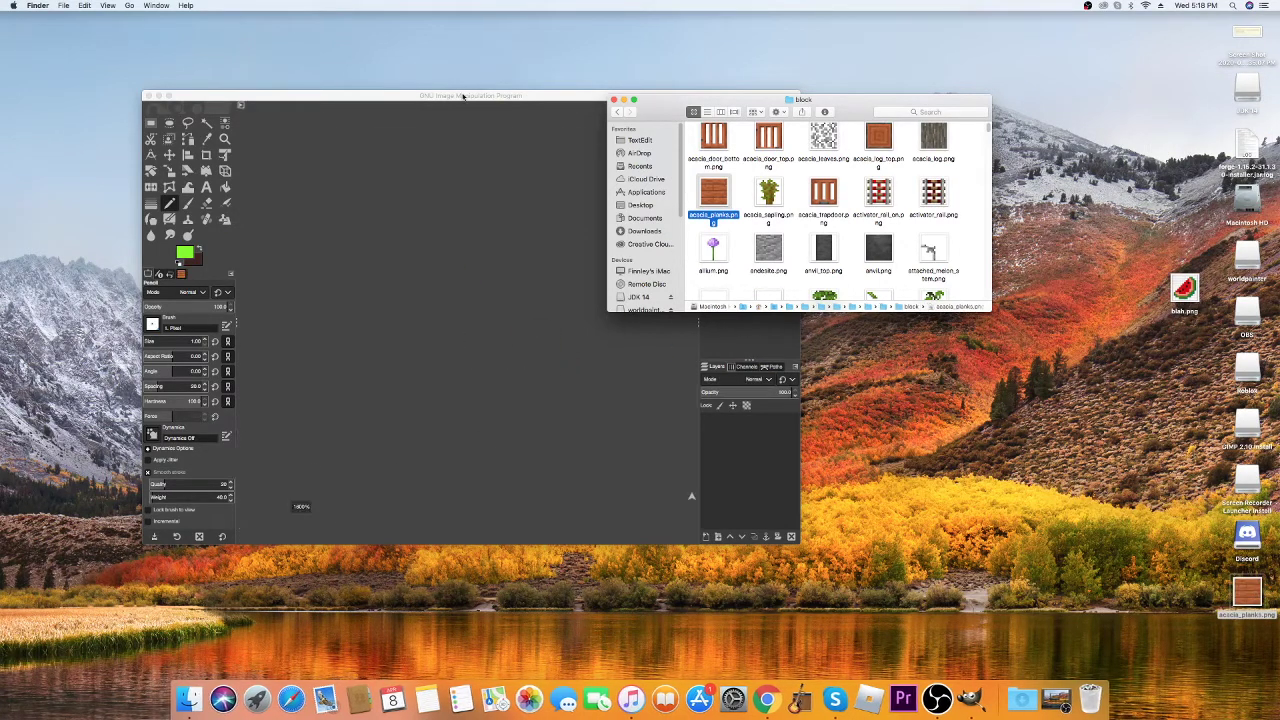
{"action": "left_click", "coordinate": [224, 139]}
{"action": "left_click", "coordinate": [465, 331]}
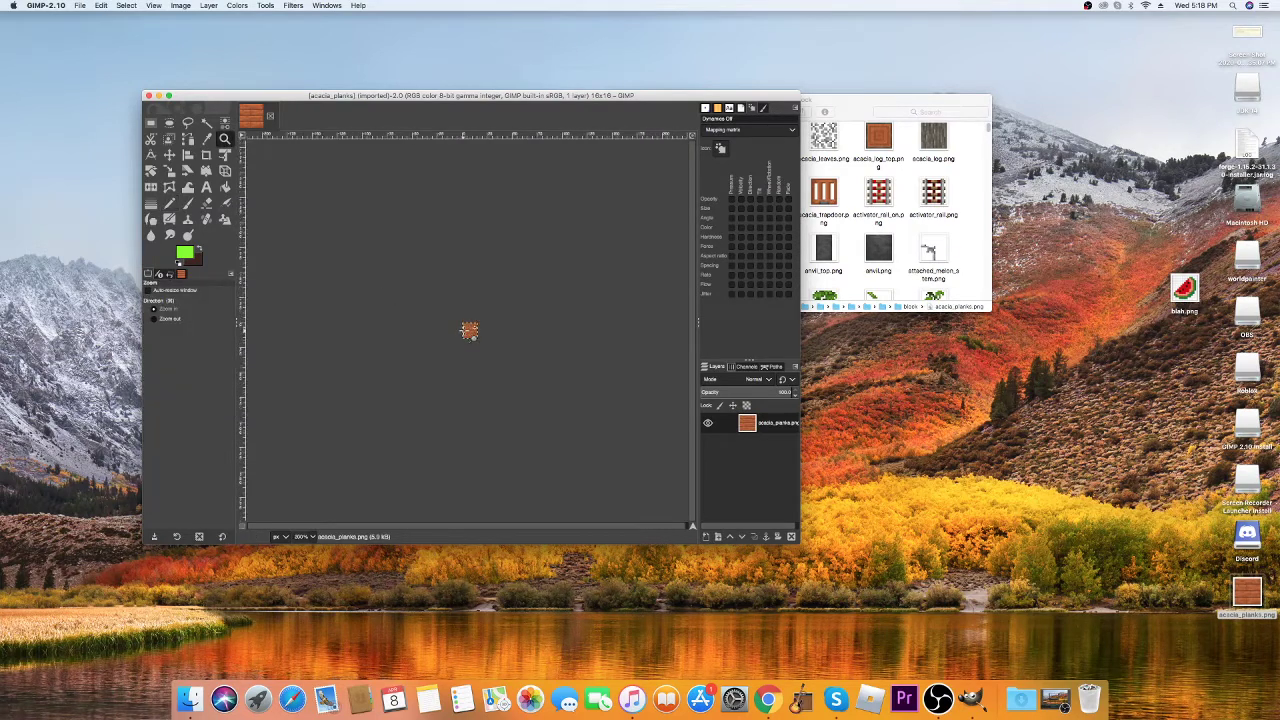
{"action": "left_click", "coordinate": [465, 331]}
{"action": "left_click", "coordinate": [465, 331]}
Step: Add blah.png from the desktop as a new layer above the acacia planks image
{"action": "left_click_drag", "start_coordinate": [1190, 290], "coordinate": [492, 328]}
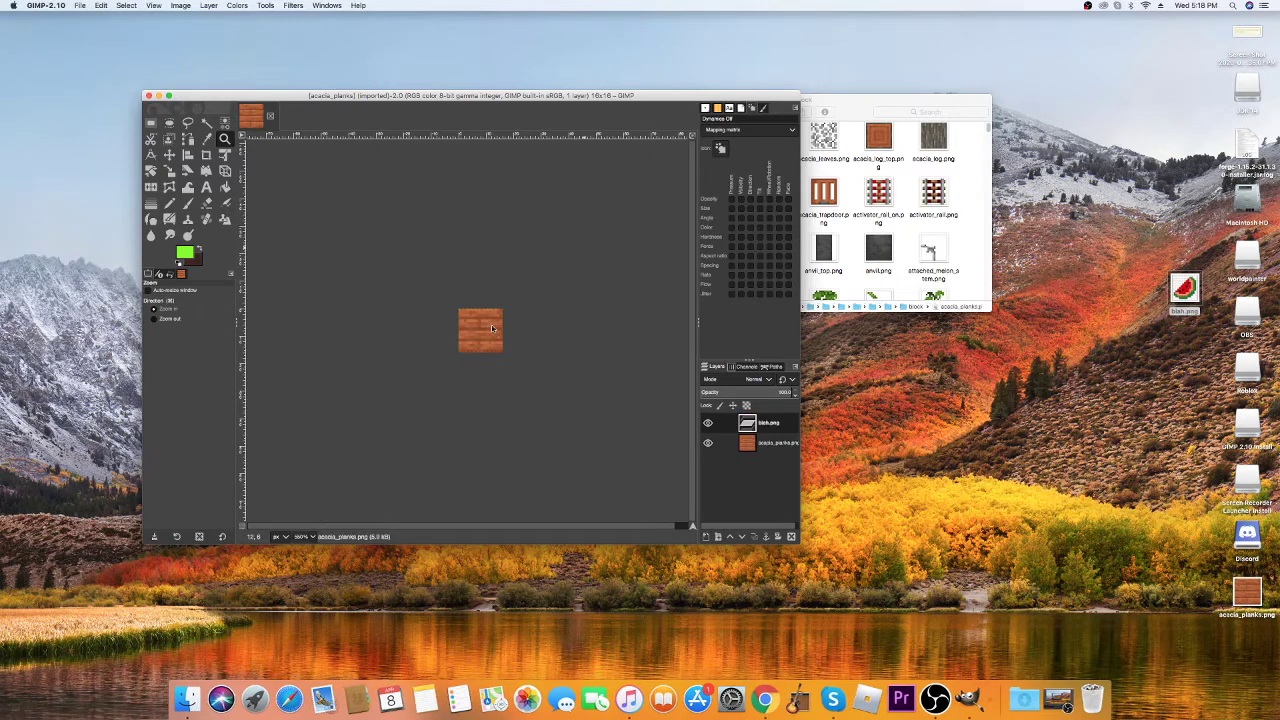
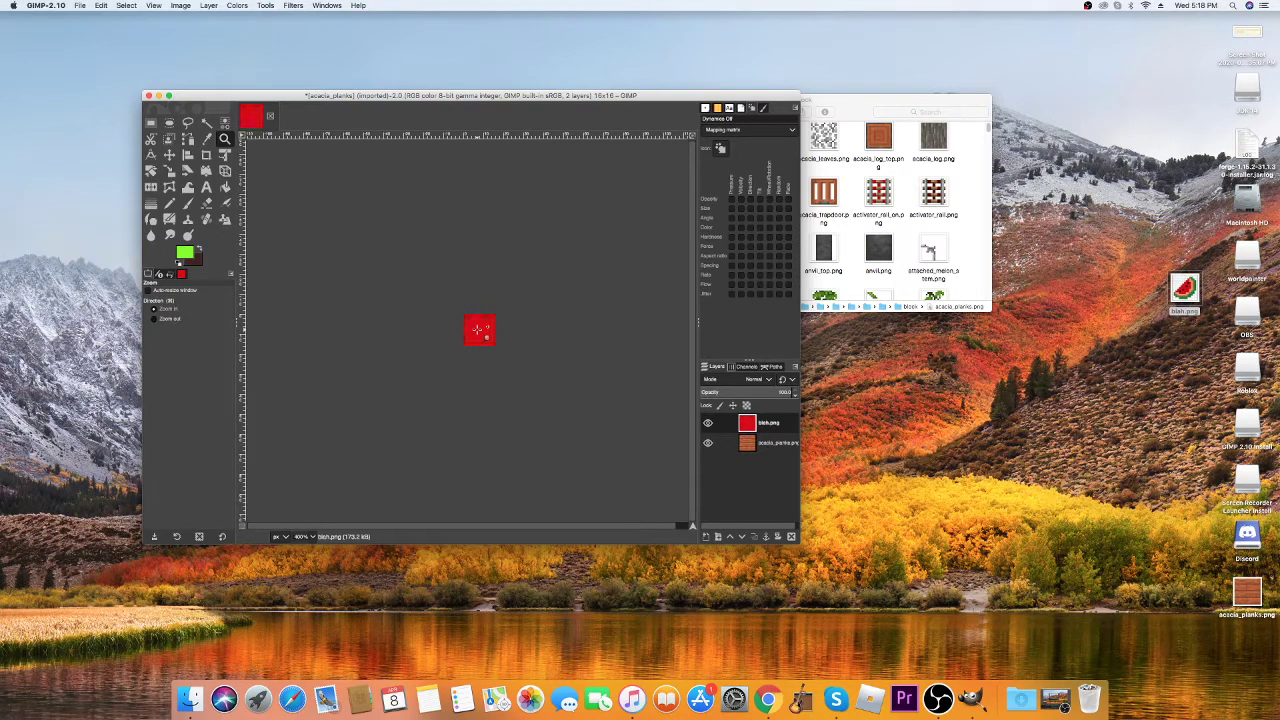
{"action": "key", "text": "ctrl"}
{"action": "left_click", "coordinate": [479, 334]}
{"action": "left_click", "coordinate": [478, 333]}
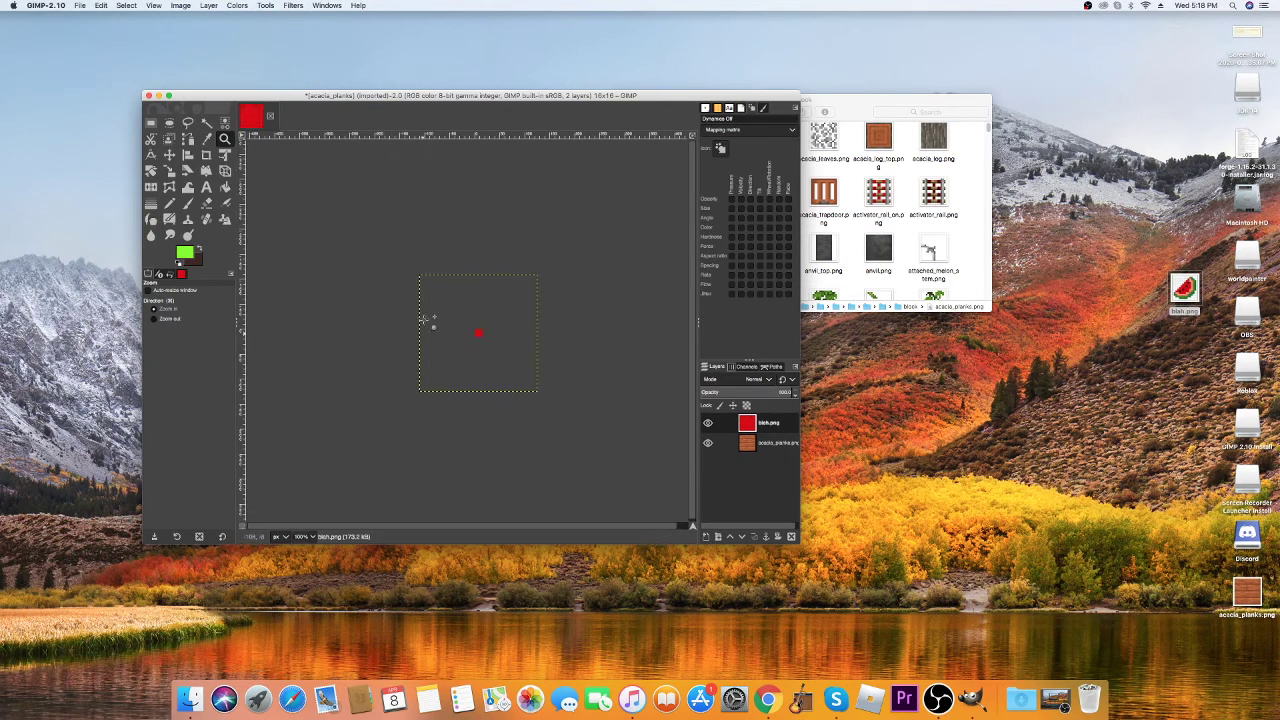
{"action": "left_click", "coordinate": [479, 333]}
{"action": "left_click", "coordinate": [479, 333], "text": "ctrl"}
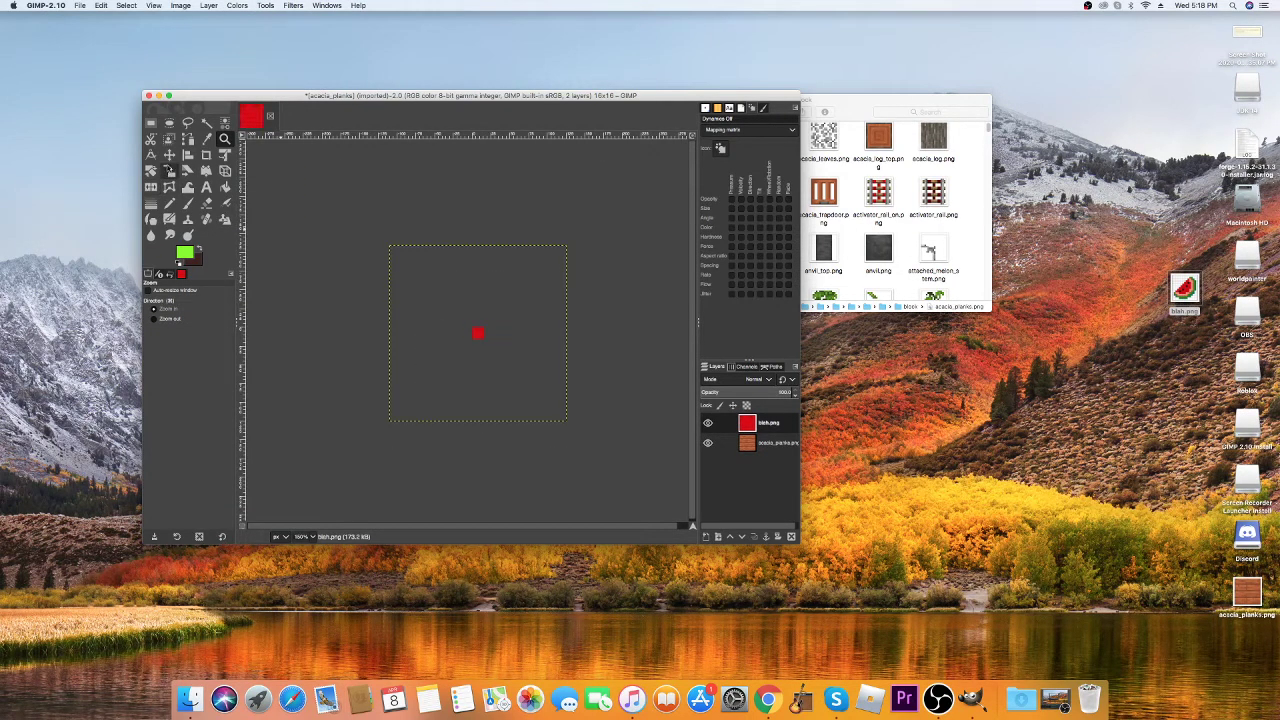
Step: Scale the watermelon layer down to about the size of the 16×16 px planks image
{"action": "left_click", "coordinate": [169, 171]}
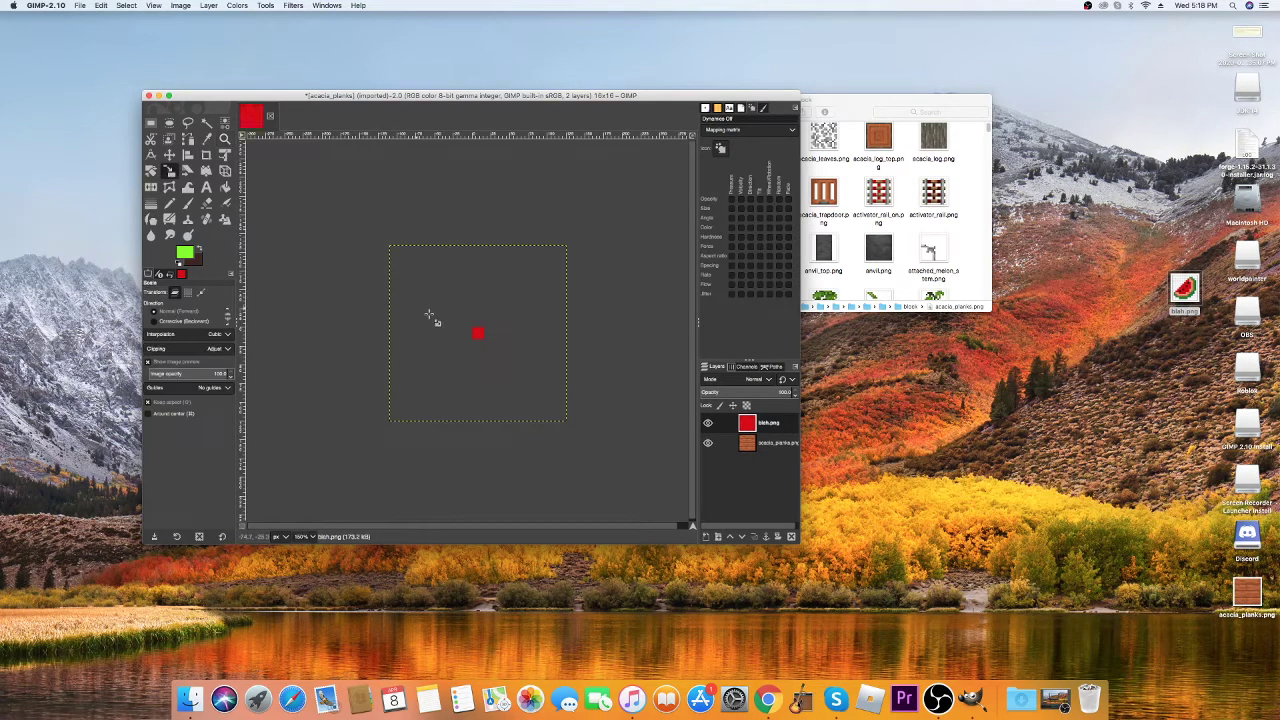
{"action": "left_click_drag", "start_coordinate": [394, 249], "coordinate": [479, 344]}
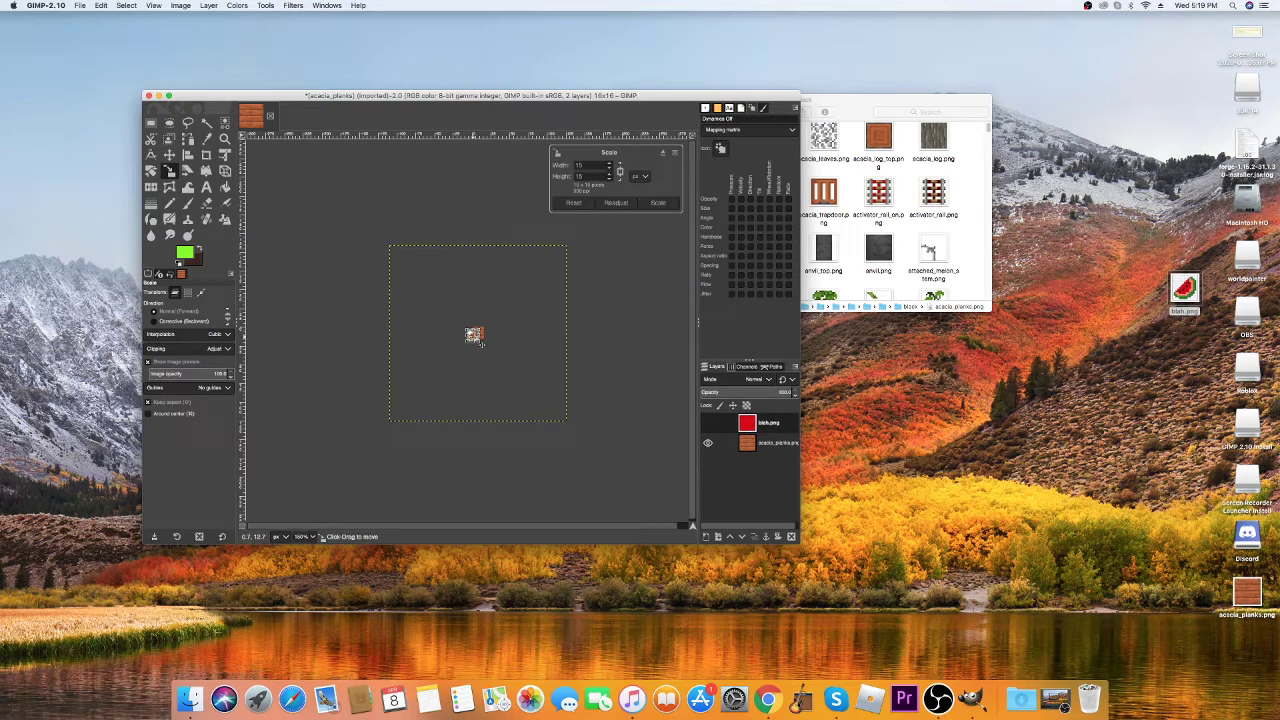
{"action": "left_click", "coordinate": [225, 139]}
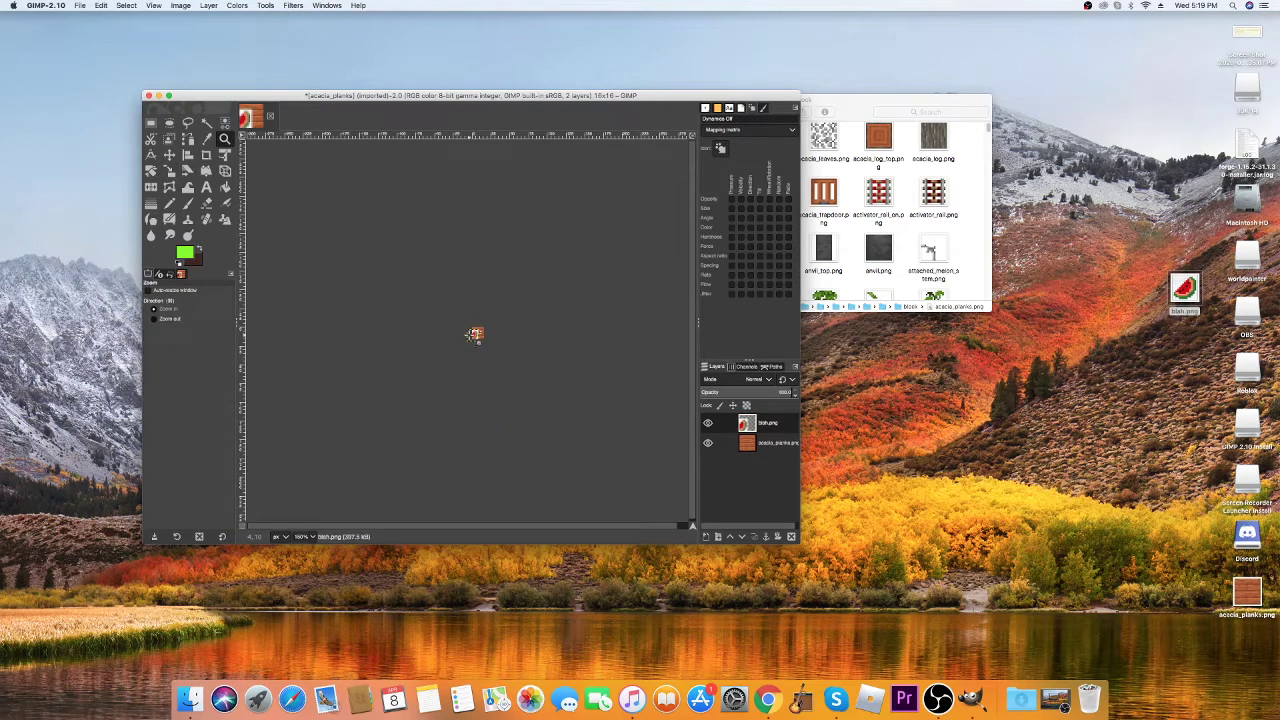
Step: Reposition and slightly enlarge the watermelon layer with the Scale tool so it covers the whole acacia planks image
{"action": "left_click", "coordinate": [470, 333]}
{"action": "left_click", "coordinate": [470, 333]}
{"action": "left_click", "coordinate": [470, 333]}
{"action": "left_click", "coordinate": [470, 333]}
{"action": "left_click", "coordinate": [470, 333]}
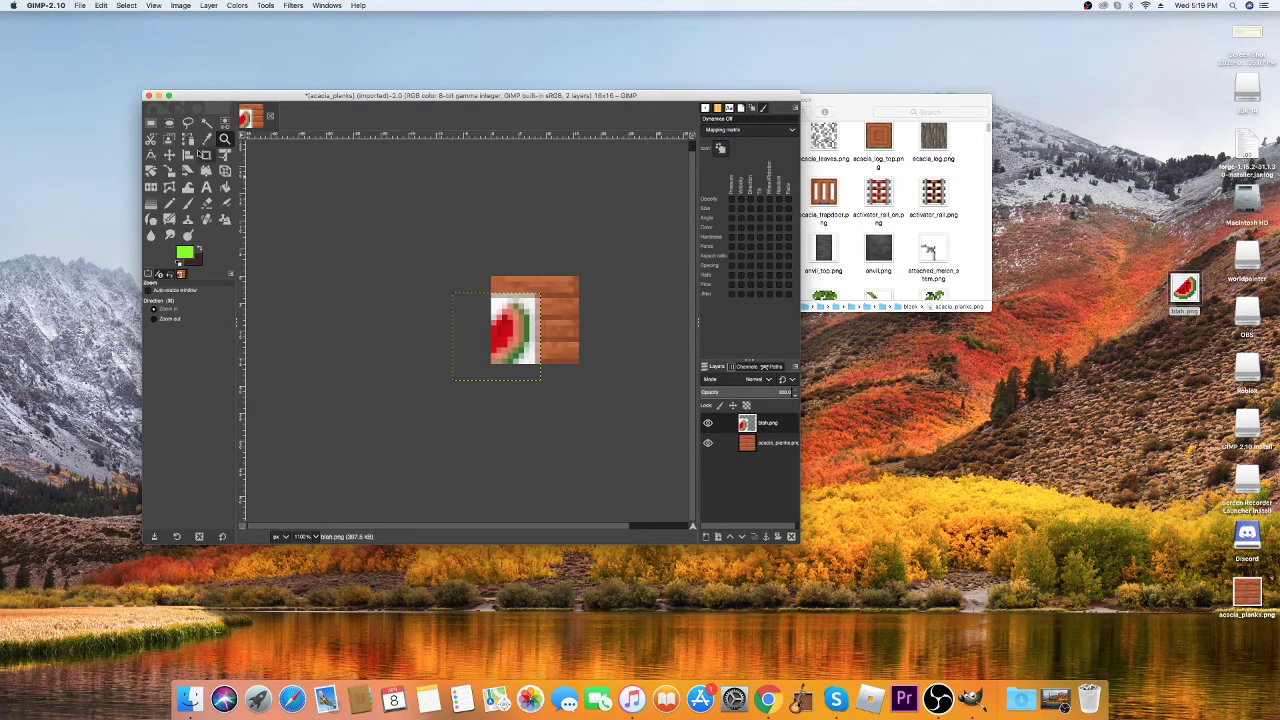
{"action": "left_click", "coordinate": [169, 170]}
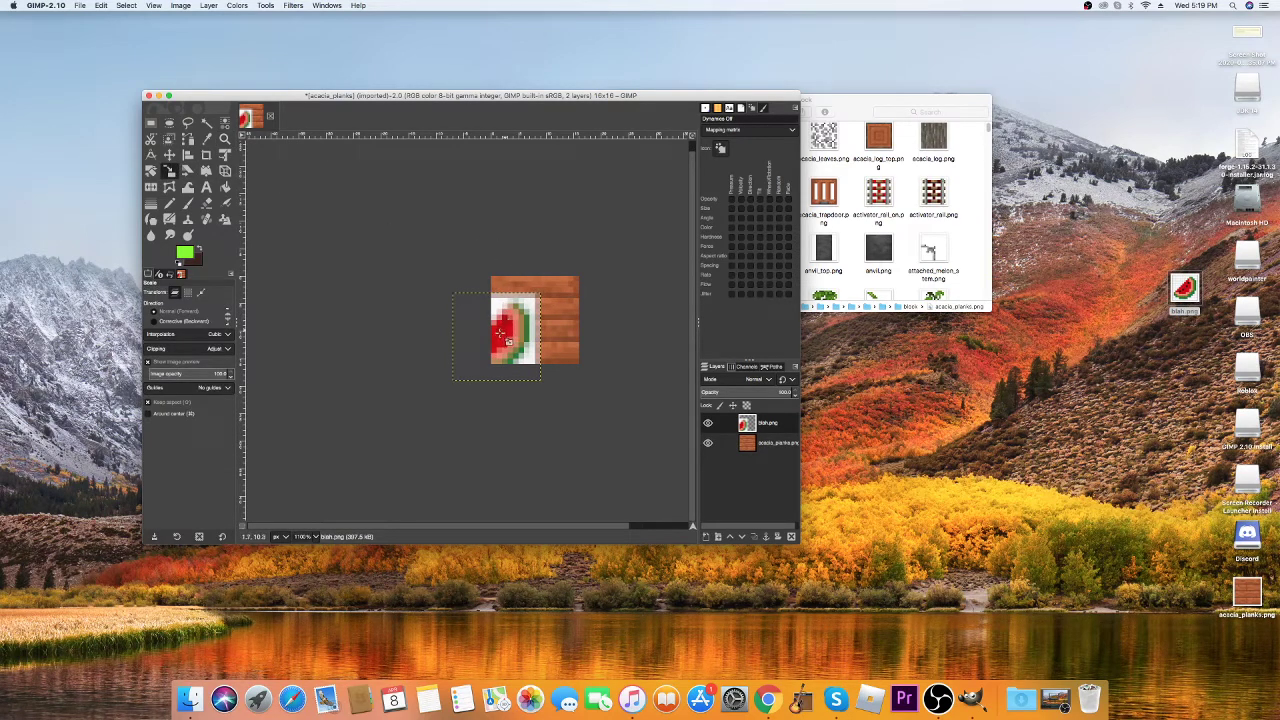
{"action": "left_click", "coordinate": [510, 332]}
{"action": "left_click_drag", "start_coordinate": [519, 328], "coordinate": [566, 354]}
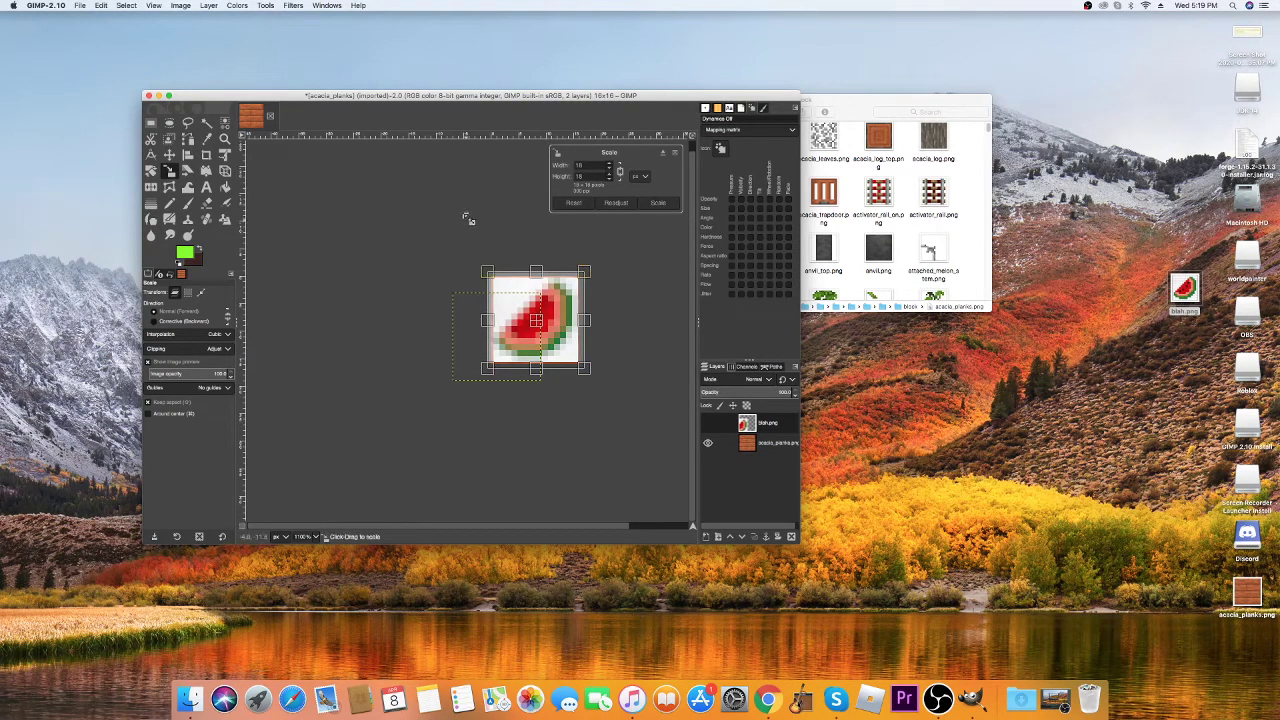
{"action": "left_click", "coordinate": [169, 203]}
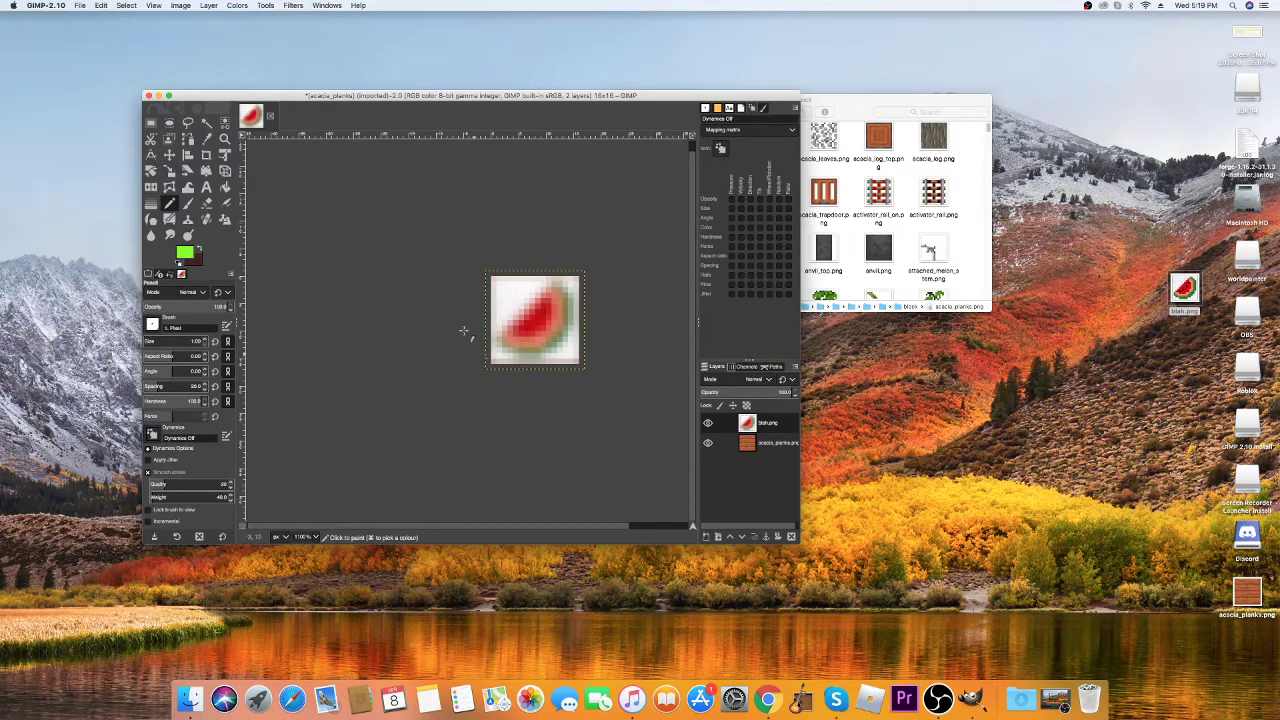
Step: Overwrite acacia_planks.png with the watermelon version and close the image, discarding the unsaved project changes
{"action": "left_click", "coordinate": [77, 5]}
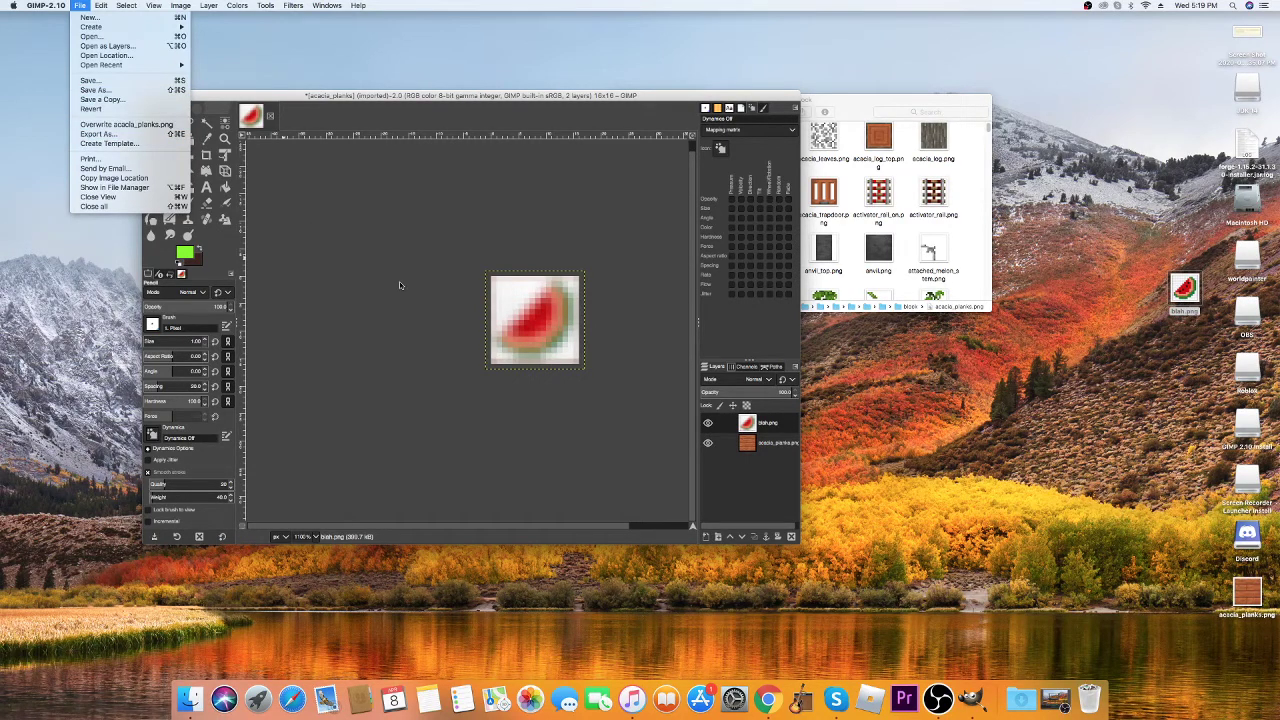
{"action": "left_click", "coordinate": [146, 124]}
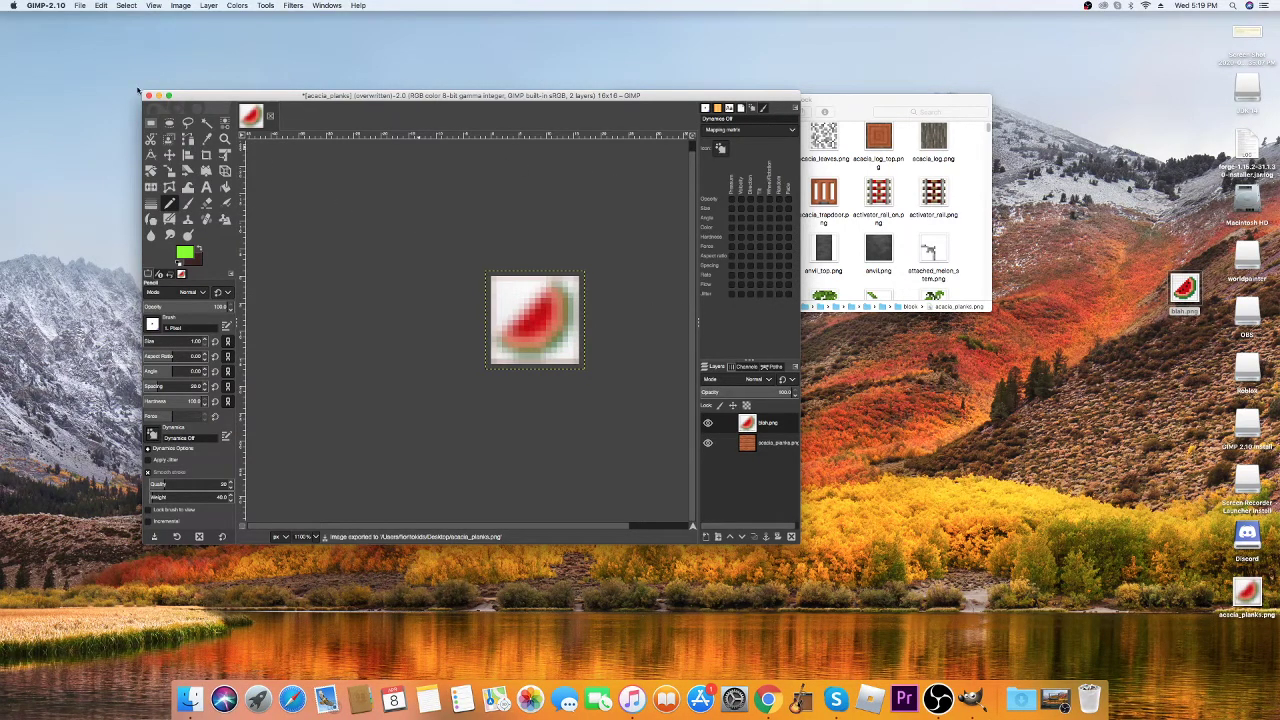
{"action": "left_click", "coordinate": [269, 116]}
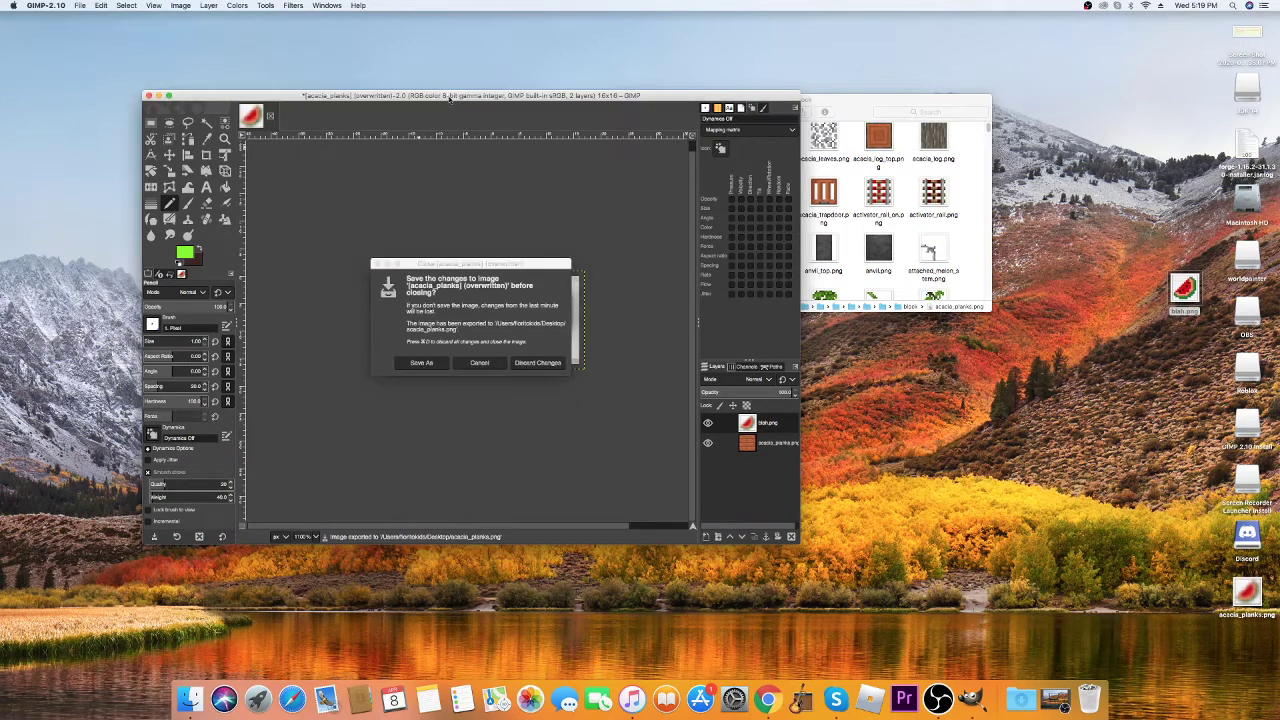
{"action": "left_click", "coordinate": [553, 364]}
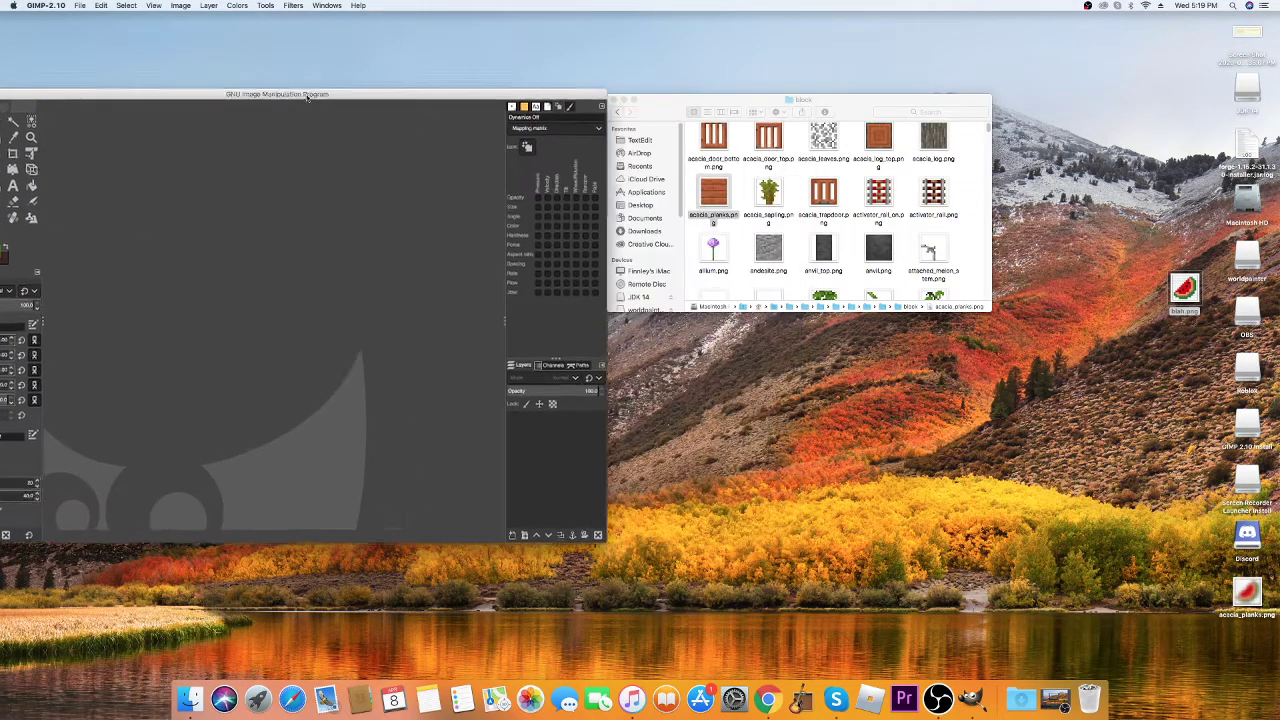
Step: Replace acacia_planks.png in the block folder with the edited desktop copy and move blah.png to the trash
{"action": "left_click_drag", "start_coordinate": [1247, 593], "coordinate": [718, 196]}
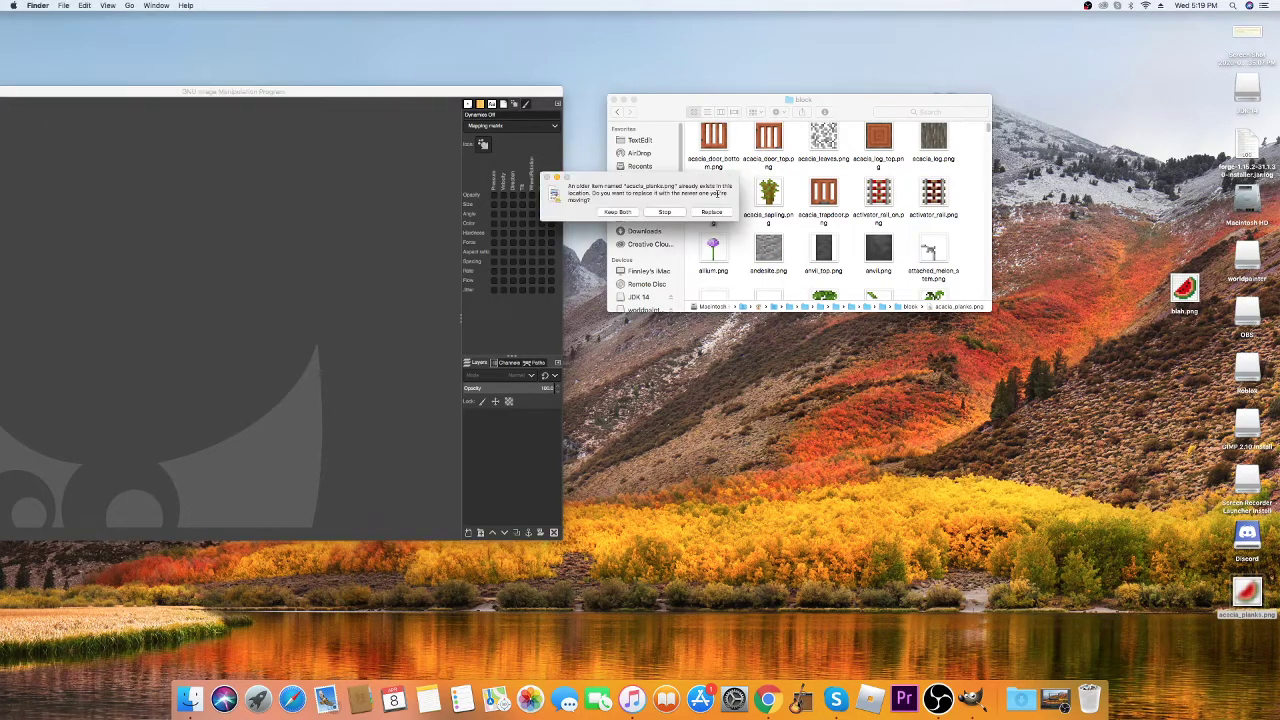
{"action": "left_click", "coordinate": [712, 212]}
{"action": "right_click", "coordinate": [1190, 292]}
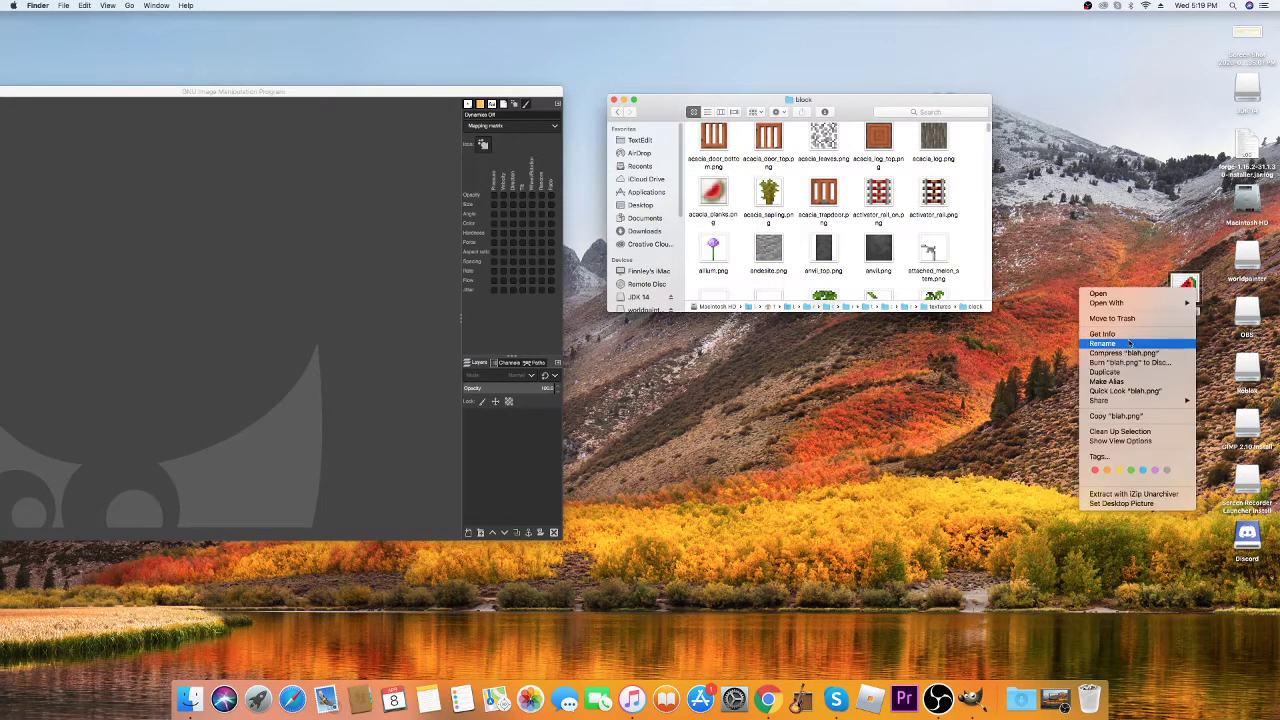
{"action": "key", "text": "Escape"}
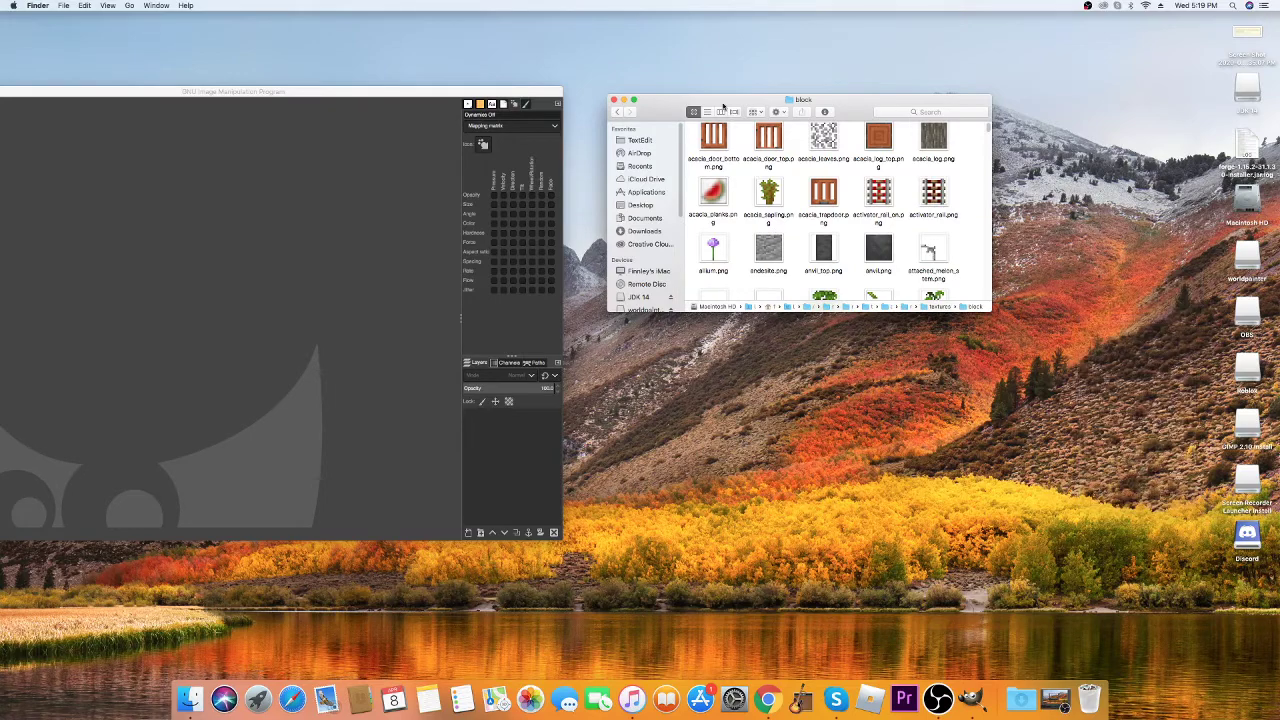
Step: Examine the pack's other textures in the painting, particle and misc folders
{"action": "left_click_drag", "start_coordinate": [728, 104], "coordinate": [933, 81]}
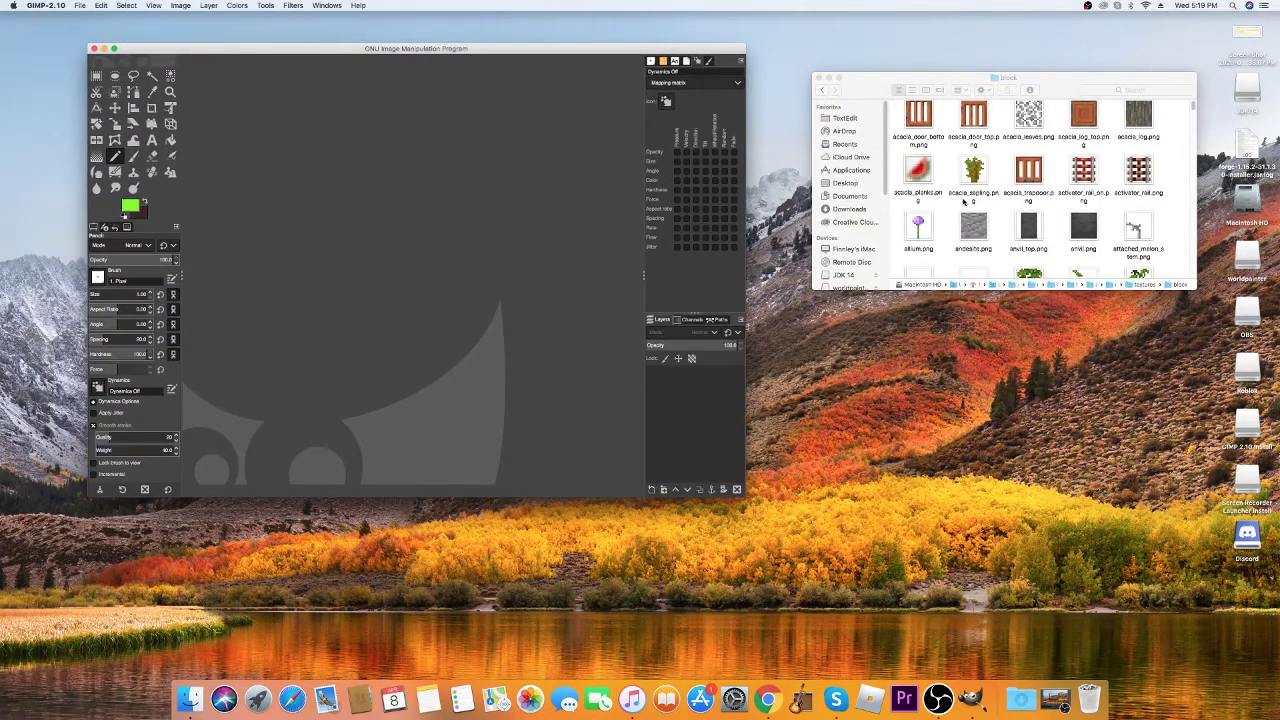
{"action": "scroll", "coordinate": [963, 201], "scroll_direction": "down", "scroll_amount": 2}
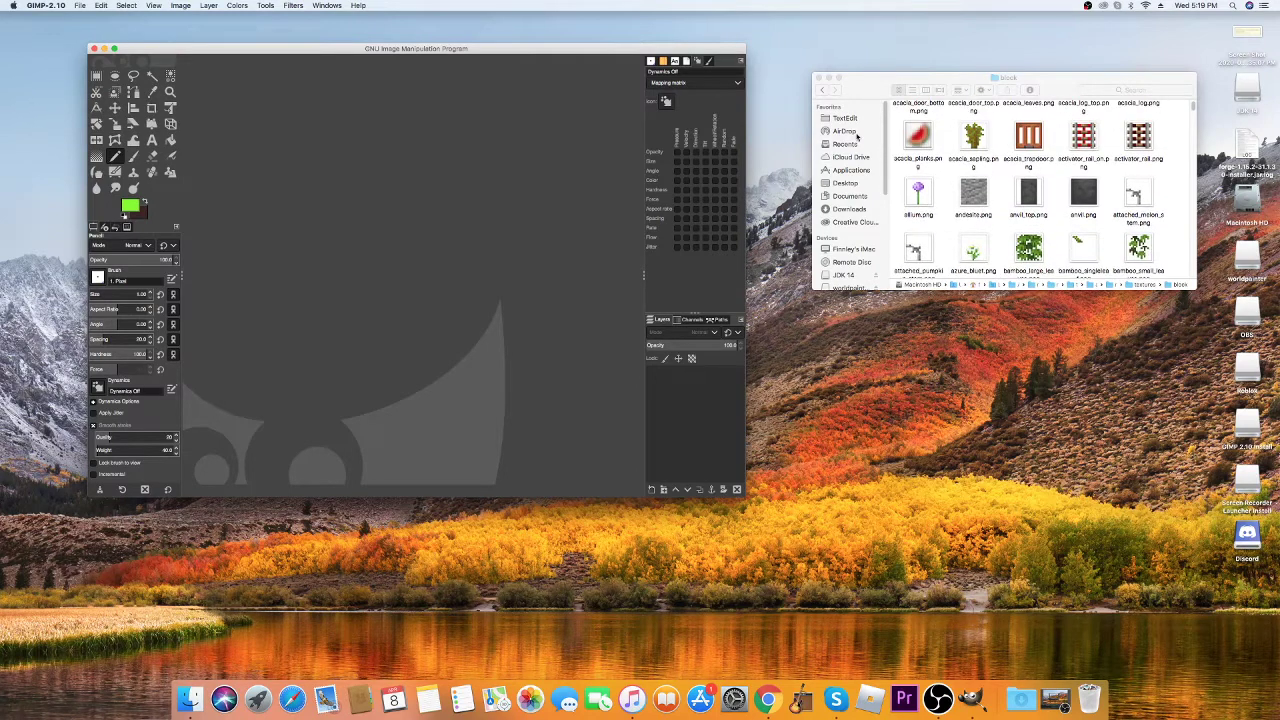
{"action": "left_click", "coordinate": [822, 92]}
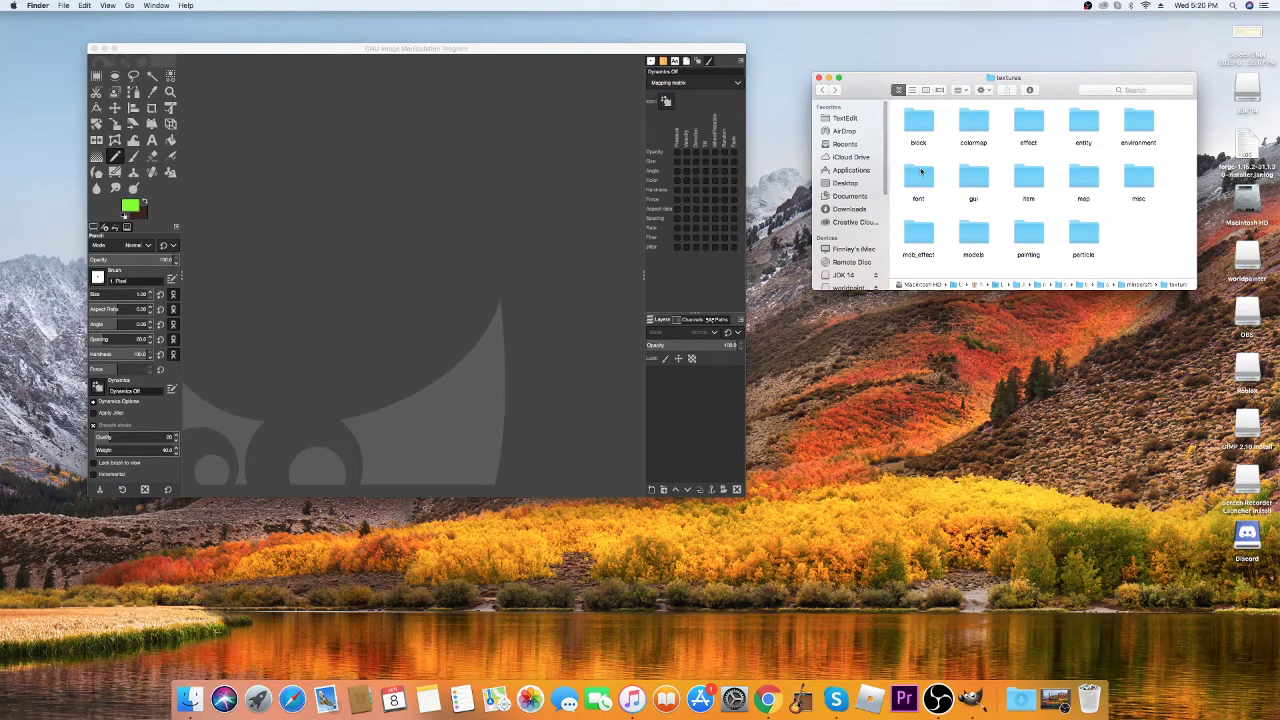
{"action": "double_click", "coordinate": [1021, 232]}
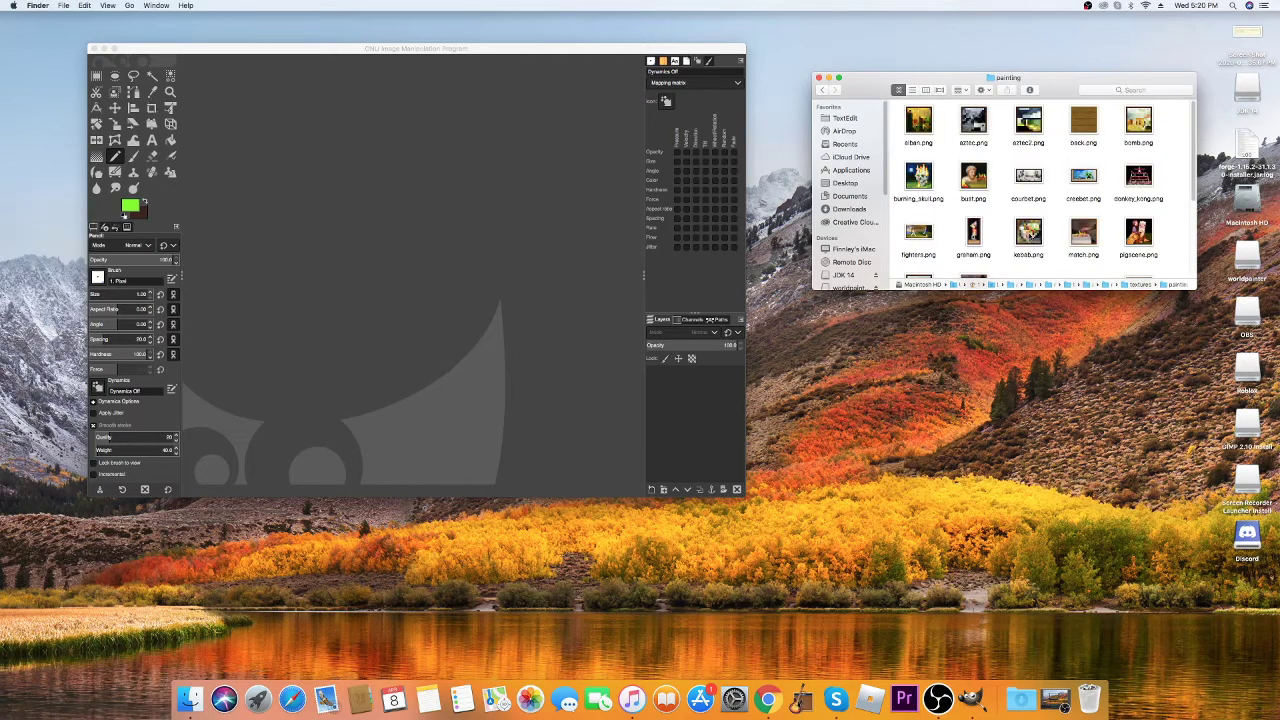
{"action": "left_click", "coordinate": [822, 90]}
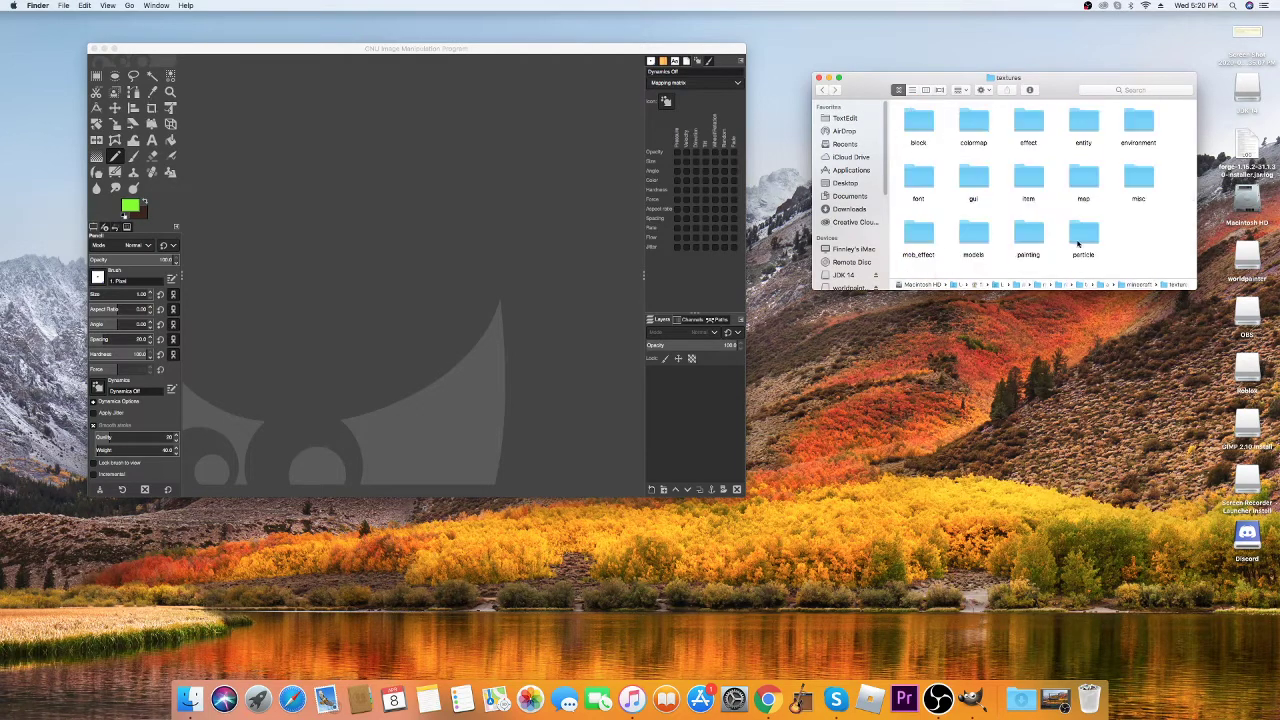
{"action": "double_click", "coordinate": [1083, 232]}
{"action": "scroll", "coordinate": [1050, 229], "scroll_direction": "down", "scroll_amount": 5}
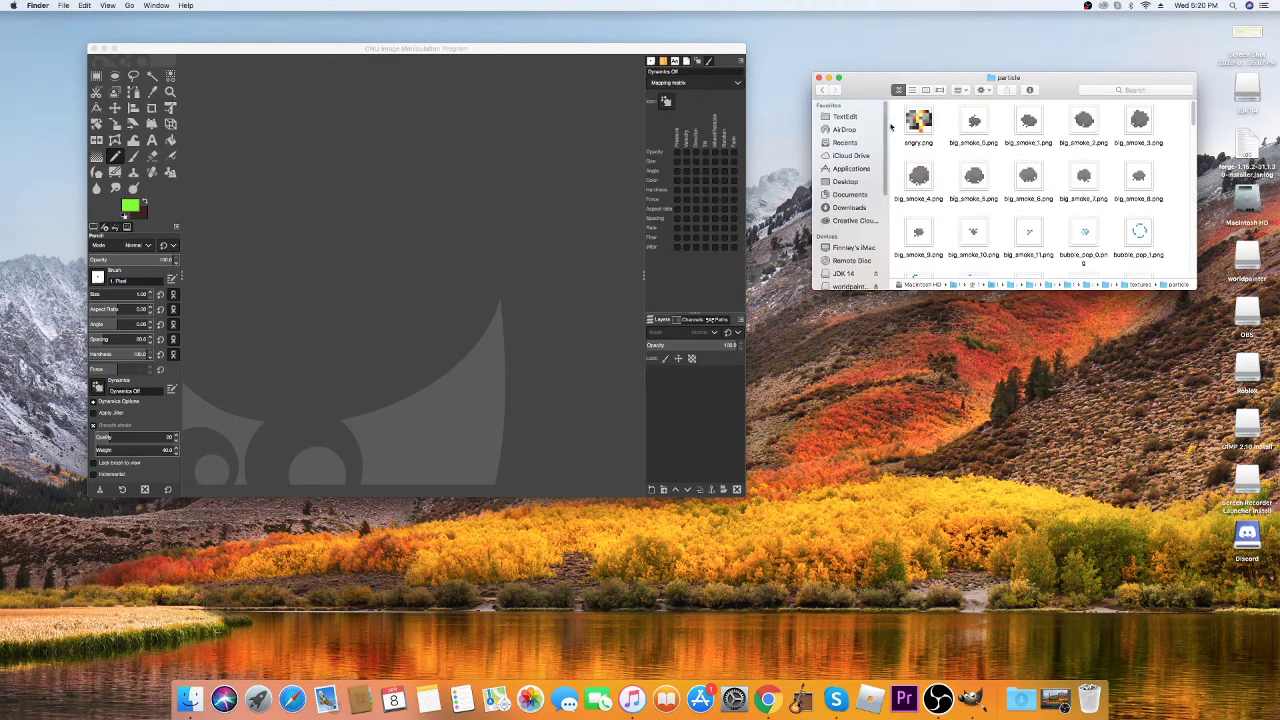
{"action": "scroll", "coordinate": [1040, 240], "scroll_direction": "down", "scroll_amount": 6}
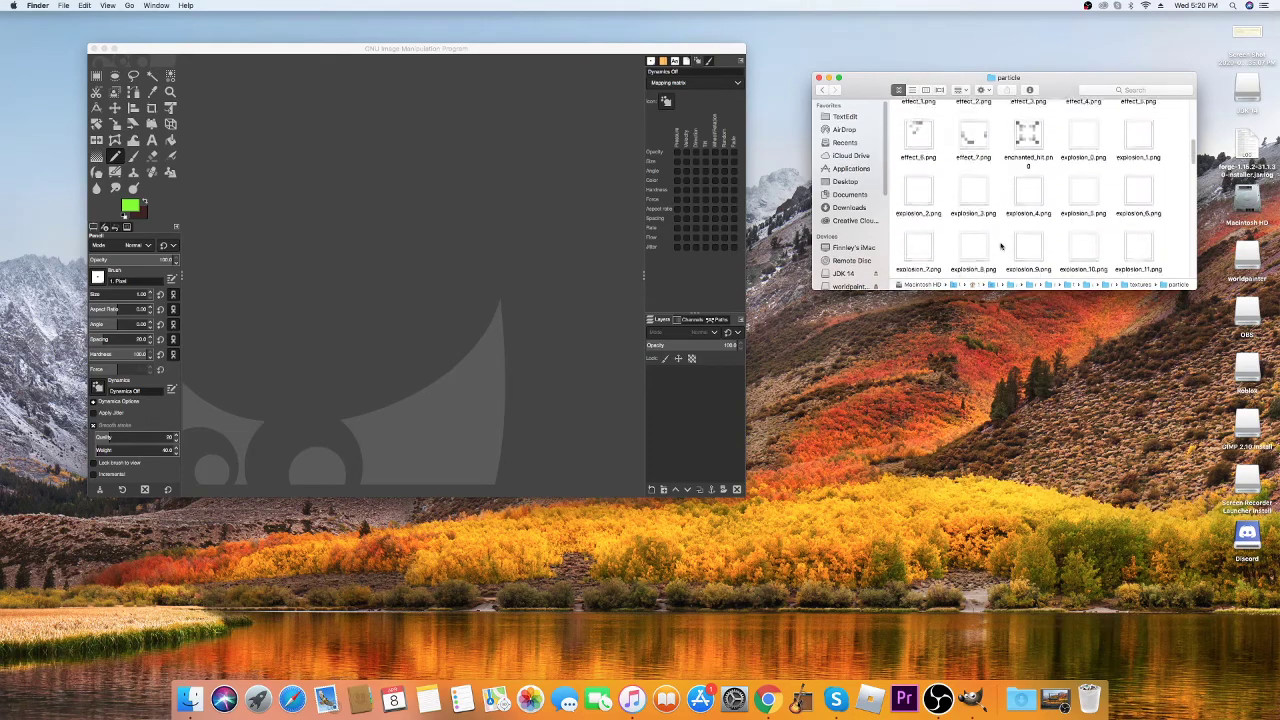
{"action": "scroll", "coordinate": [1140, 228], "scroll_direction": "down", "scroll_amount": 6}
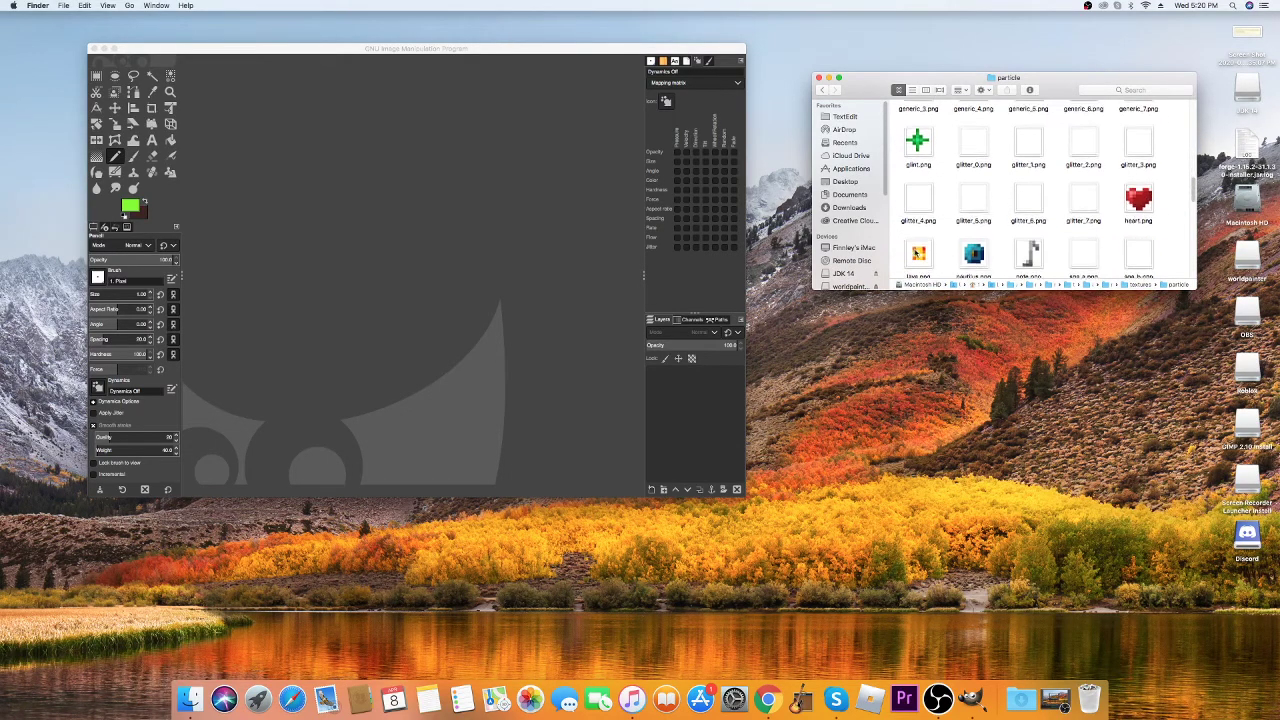
{"action": "left_click", "coordinate": [821, 91]}
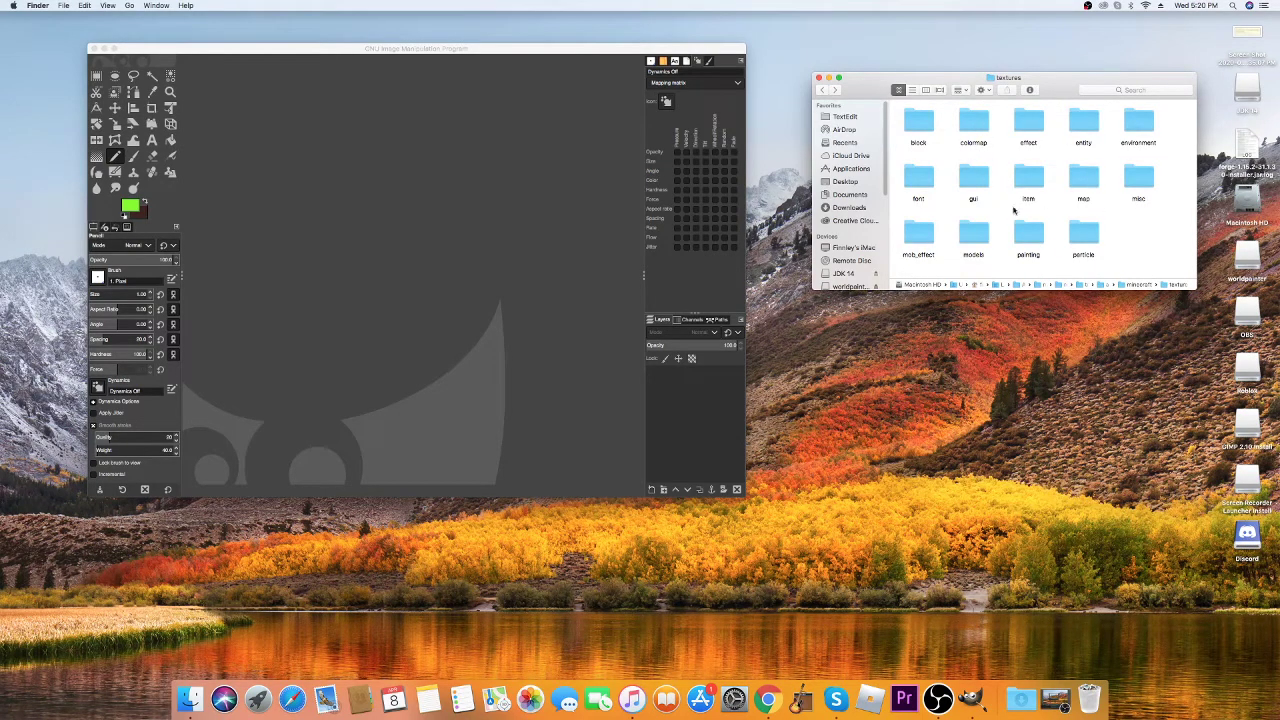
{"action": "double_click", "coordinate": [1138, 177]}
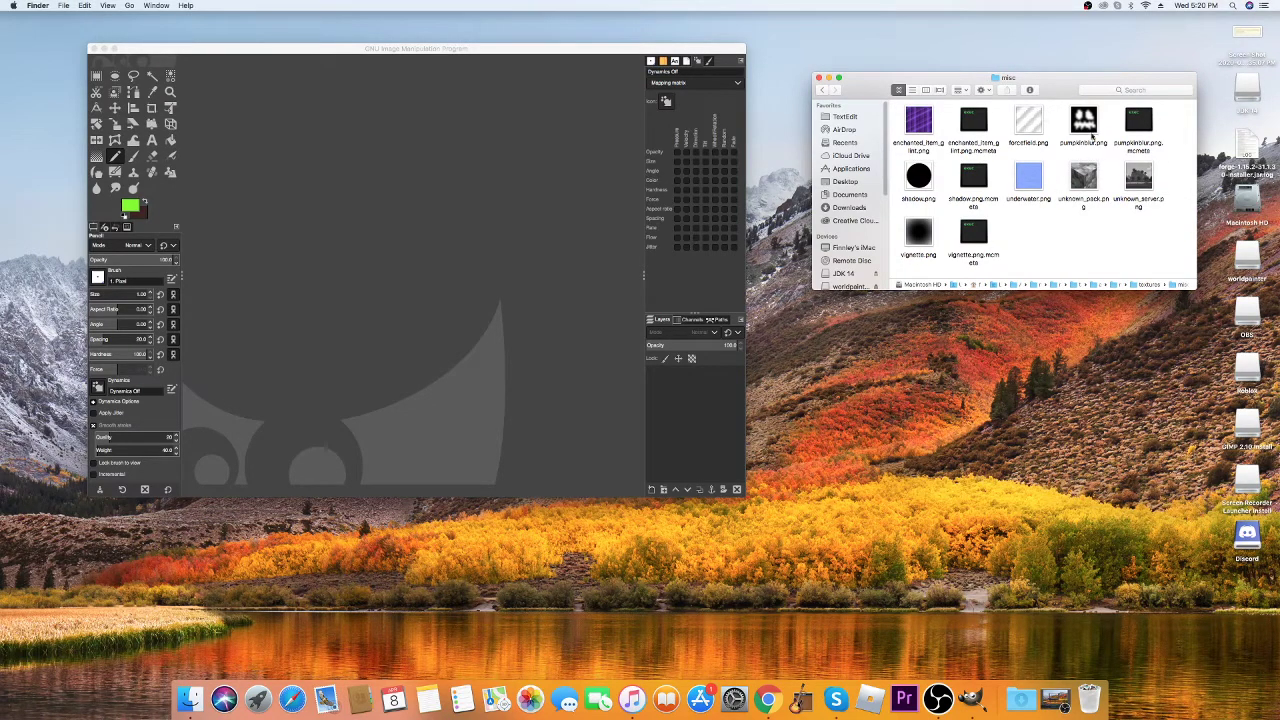
{"action": "left_click", "coordinate": [821, 90]}
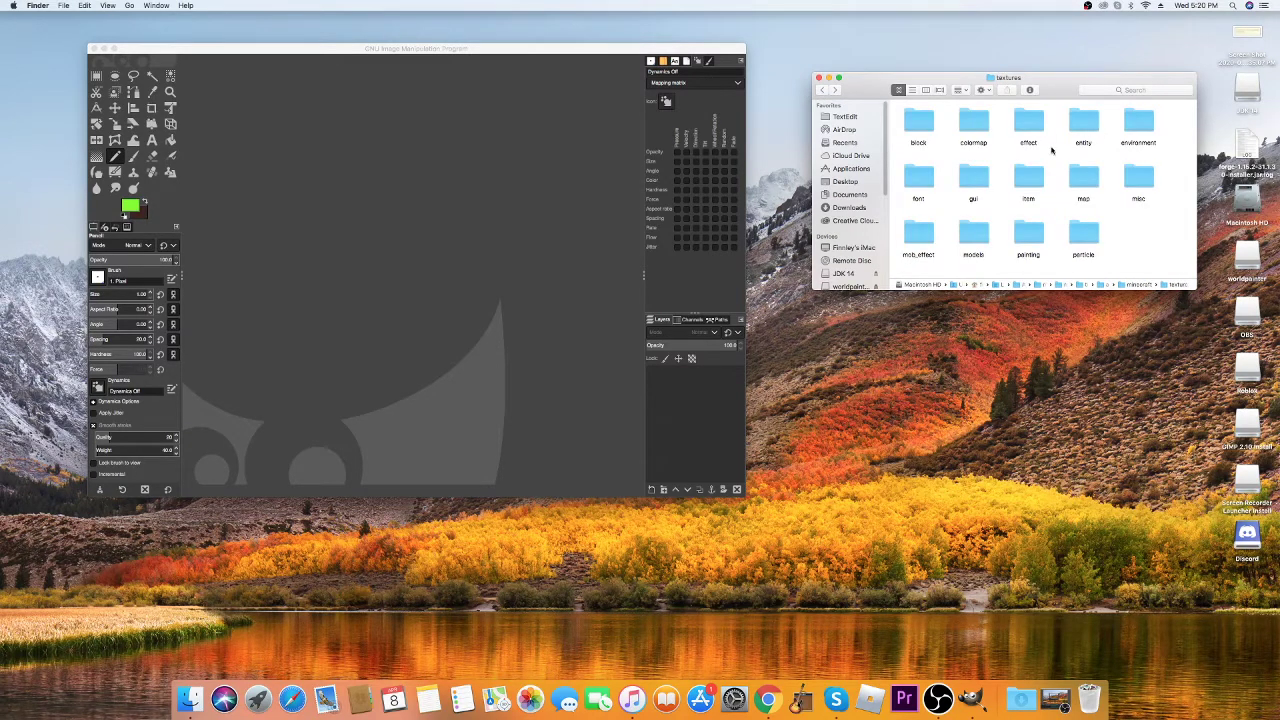
Step: Go back up from the textures folder through the test resource pack to the resourcepacks folder
{"action": "left_click", "coordinate": [821, 90]}
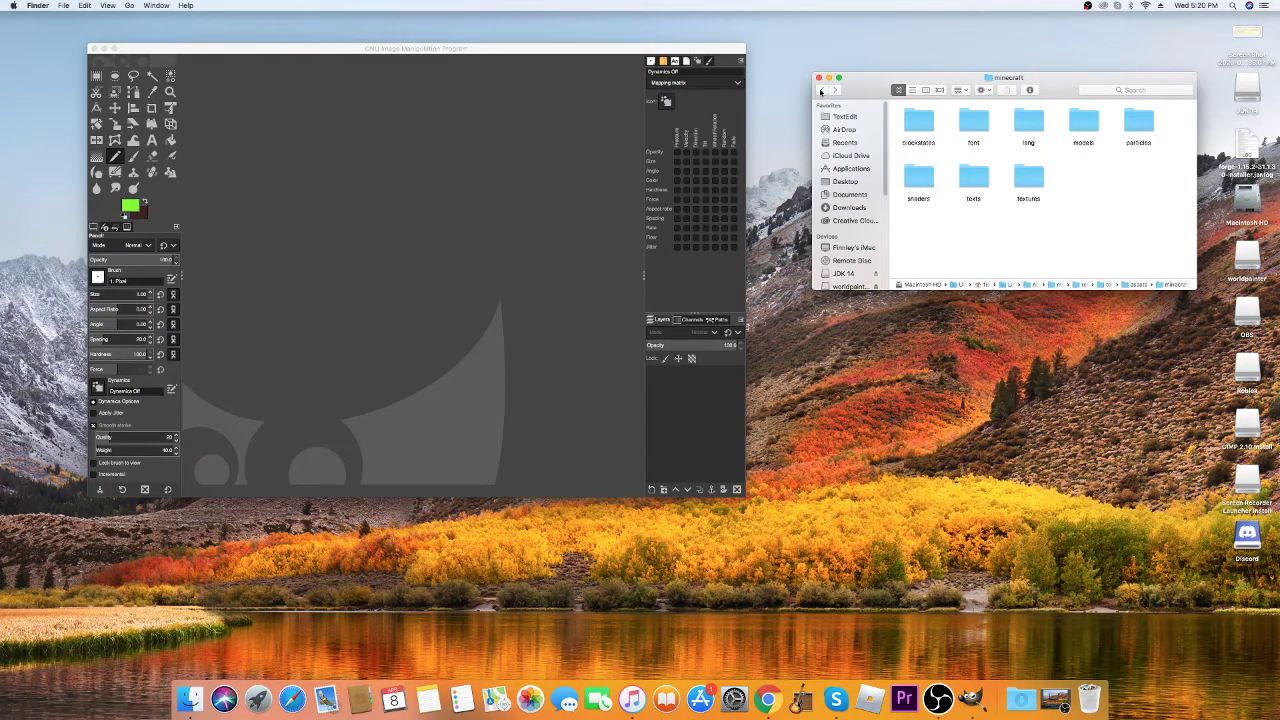
{"action": "left_click", "coordinate": [821, 90]}
{"action": "left_click", "coordinate": [821, 90]}
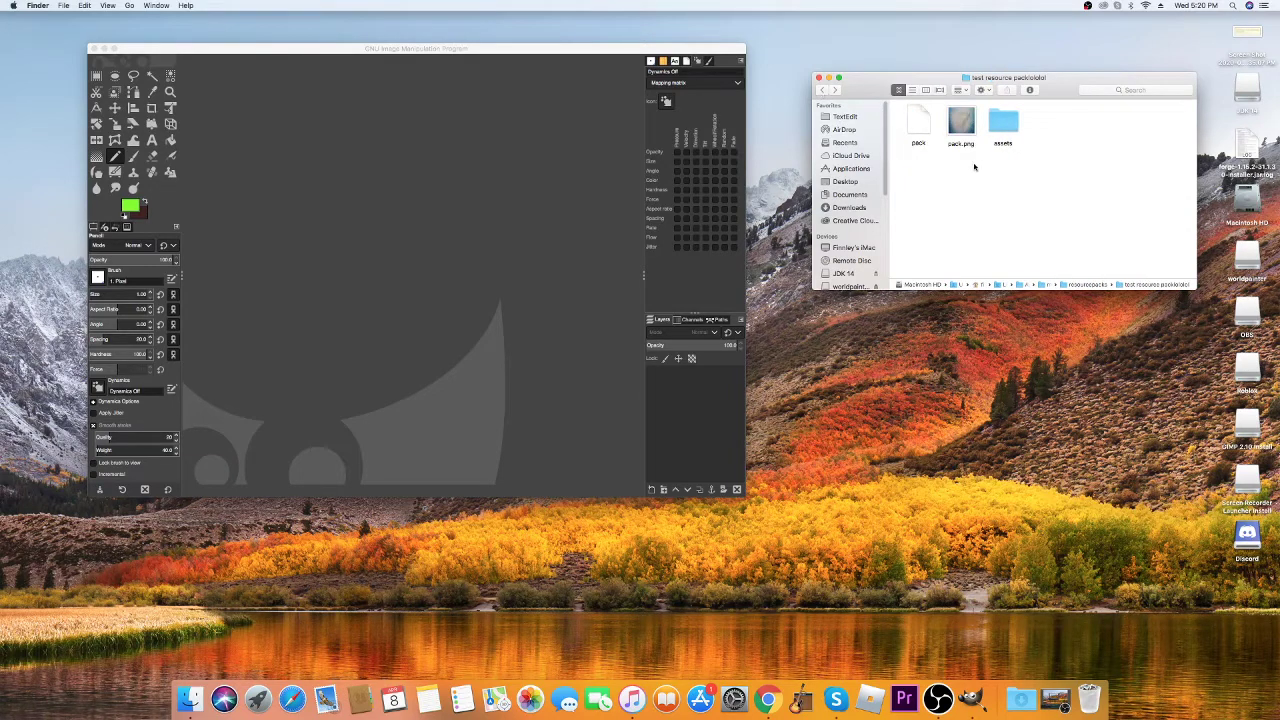
{"action": "mouse_move", "coordinate": [901, 120]}
{"action": "left_mouse_down"}
{"action": "mouse_move", "coordinate": [1071, 137]}
{"action": "mouse_move", "coordinate": [897, 139]}
{"action": "left_mouse_up"}
{"action": "left_click", "coordinate": [821, 90]}
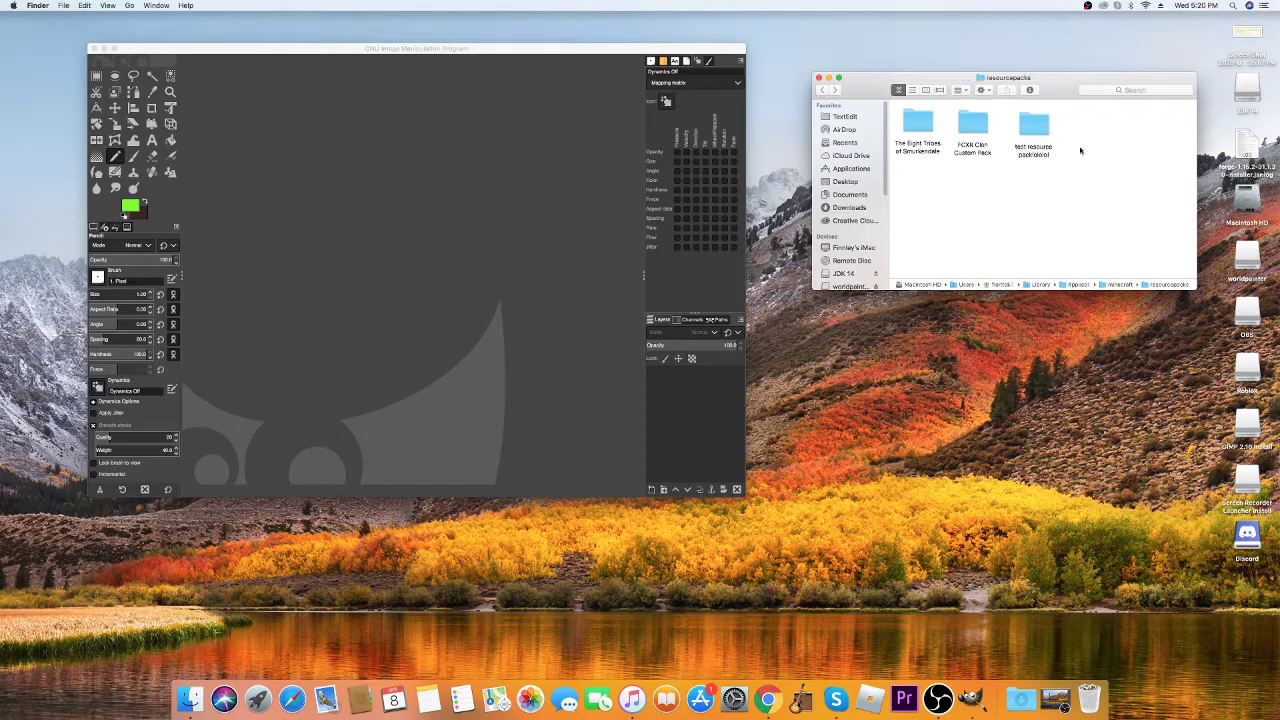
Step: Open the Minecraft Launcher and start the latest release 1.15.2 of Java Edition
{"action": "left_click", "coordinate": [1232, 6]}
{"action": "type", "text": "minecraft"}
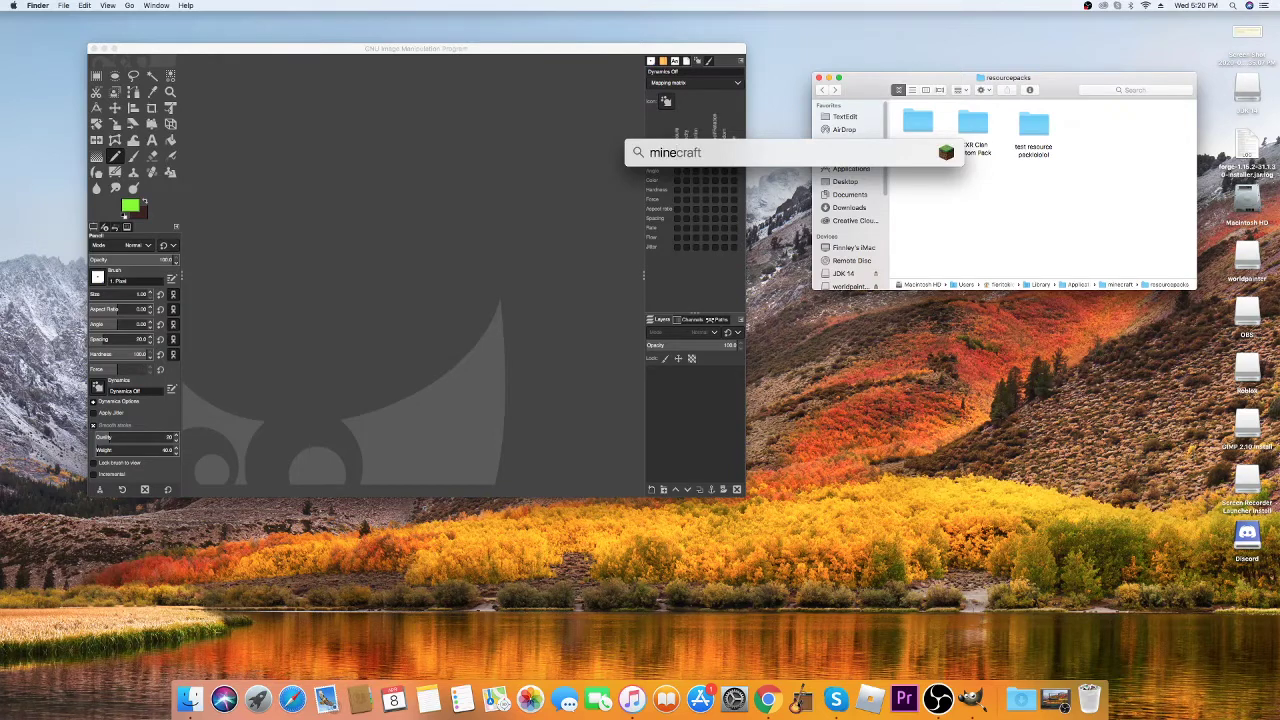
{"action": "key", "text": "Return"}
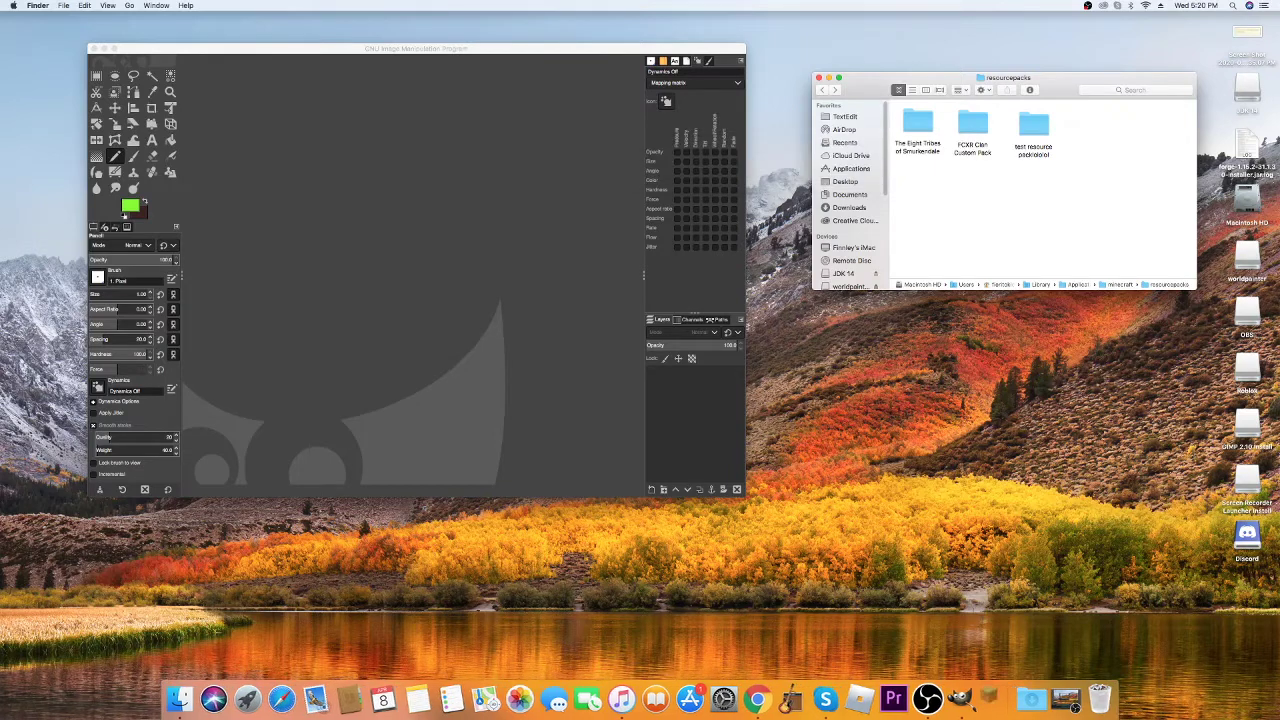
{"action": "left_click", "coordinate": [669, 242]}
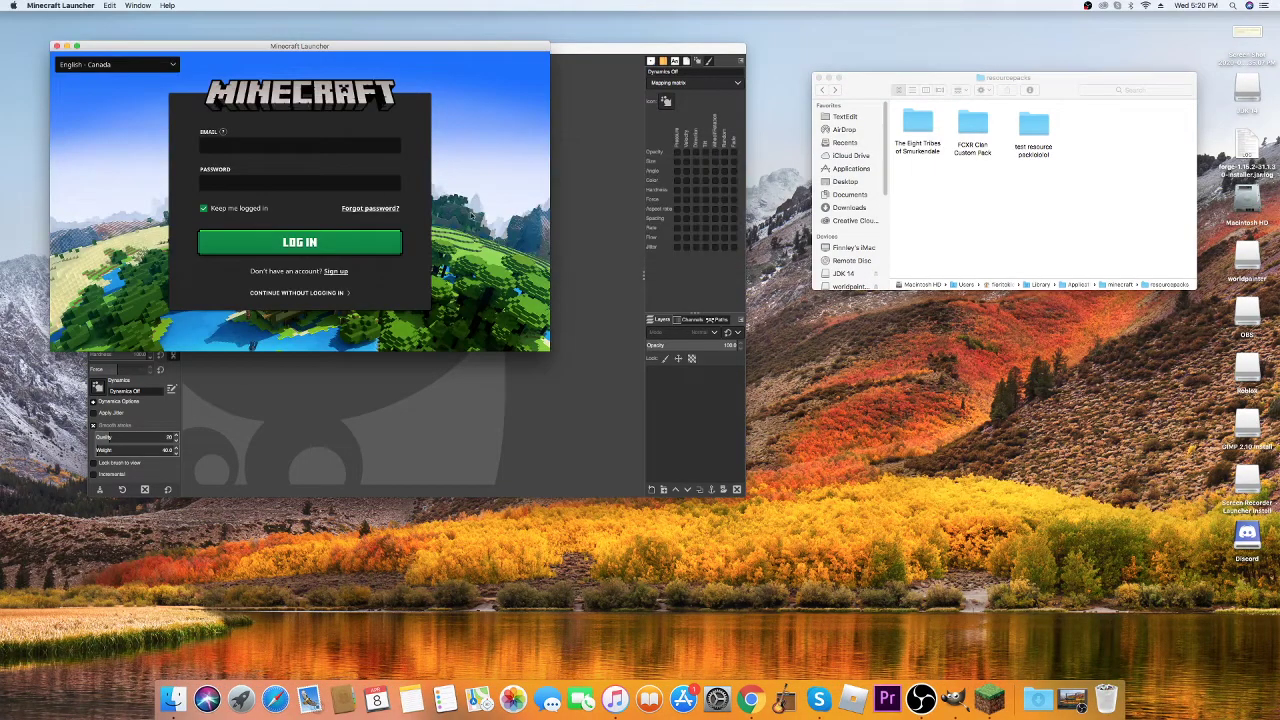
{"action": "left_click", "coordinate": [921, 698]}
{"action": "left_click_drag", "start_coordinate": [451, 45], "coordinate": [901, 120]}
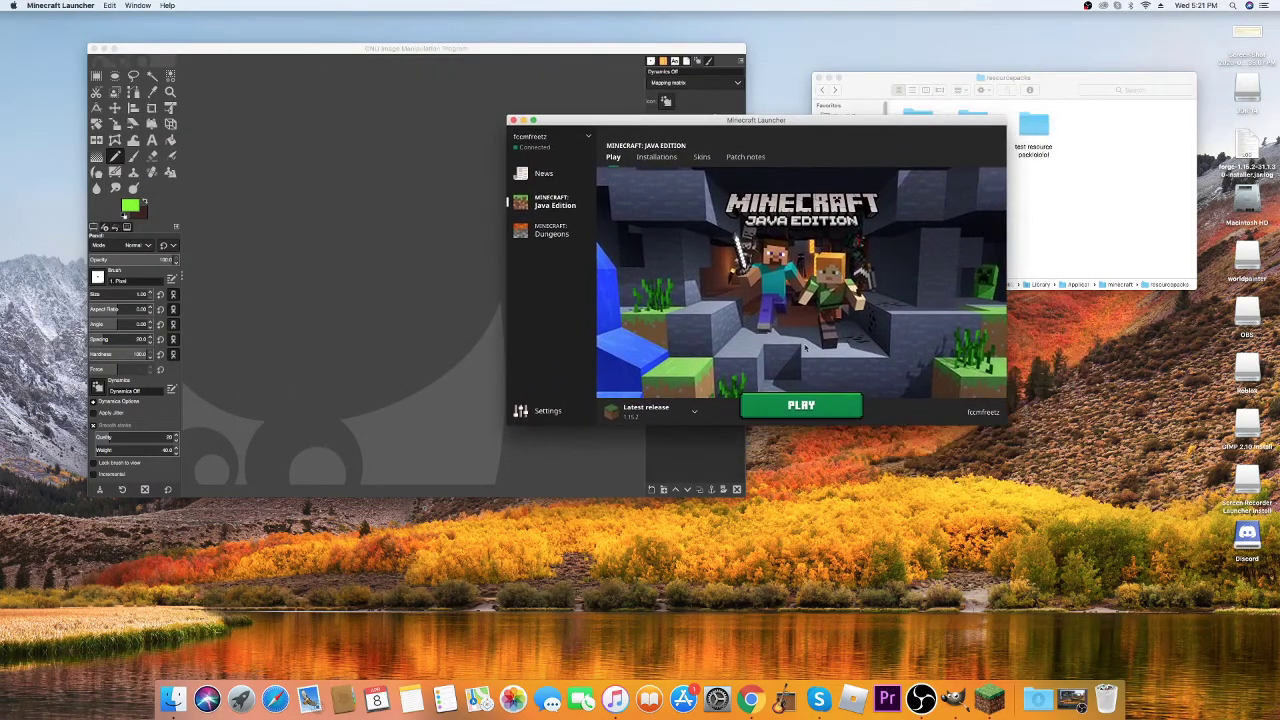
{"action": "left_click", "coordinate": [786, 404]}
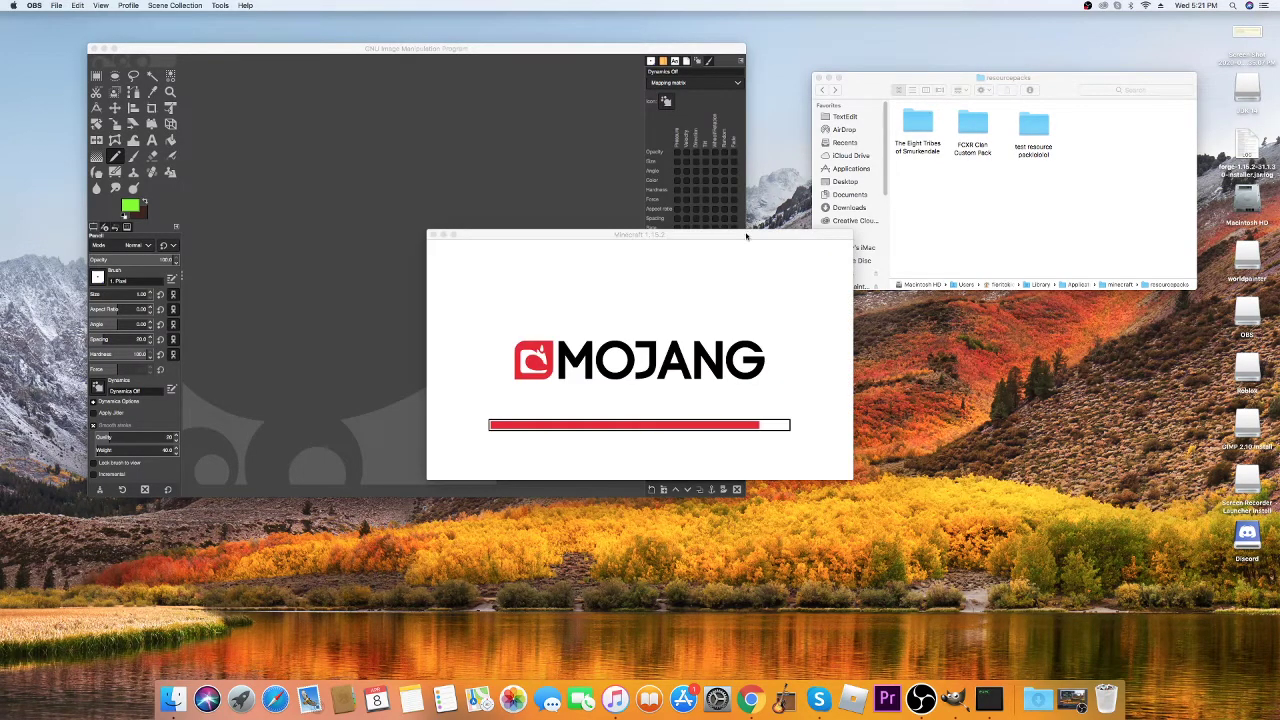
{"action": "left_click_drag", "start_coordinate": [745, 236], "coordinate": [694, 163]}
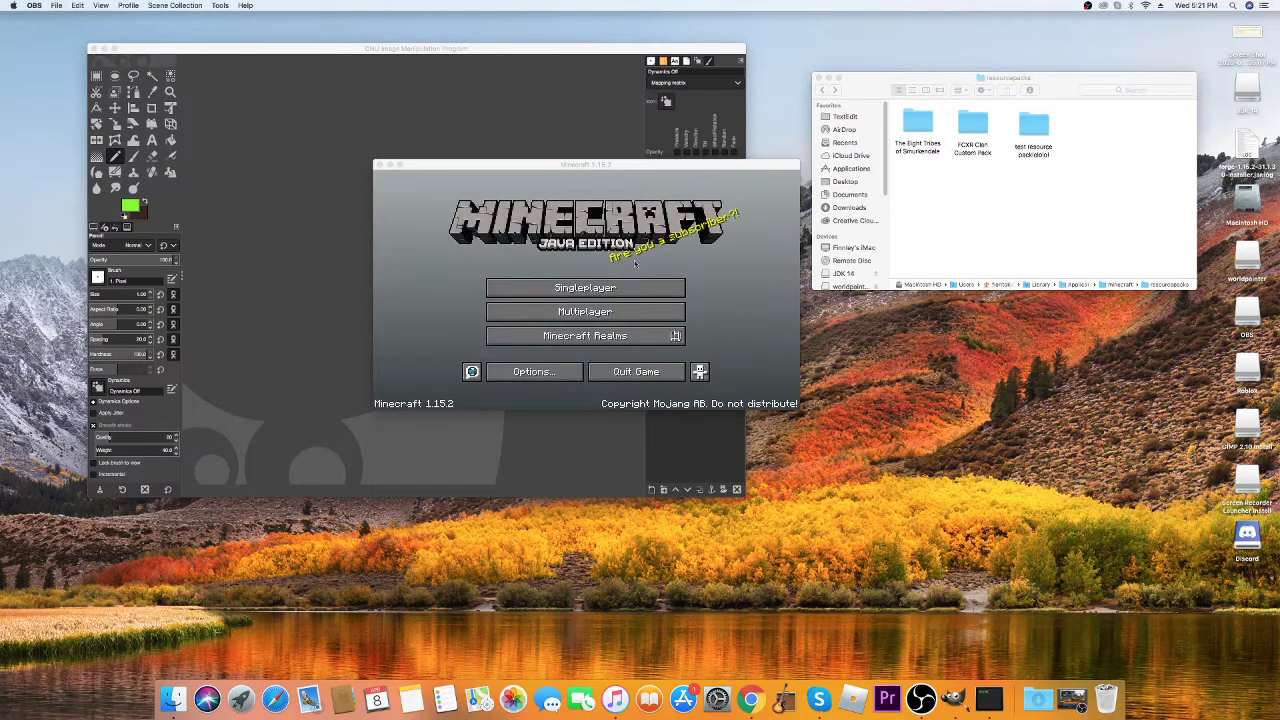
Step: Open the game's resource pack options and remove FCXR Clan Custom Pack from the selected packs
{"action": "left_click", "coordinate": [548, 372]}
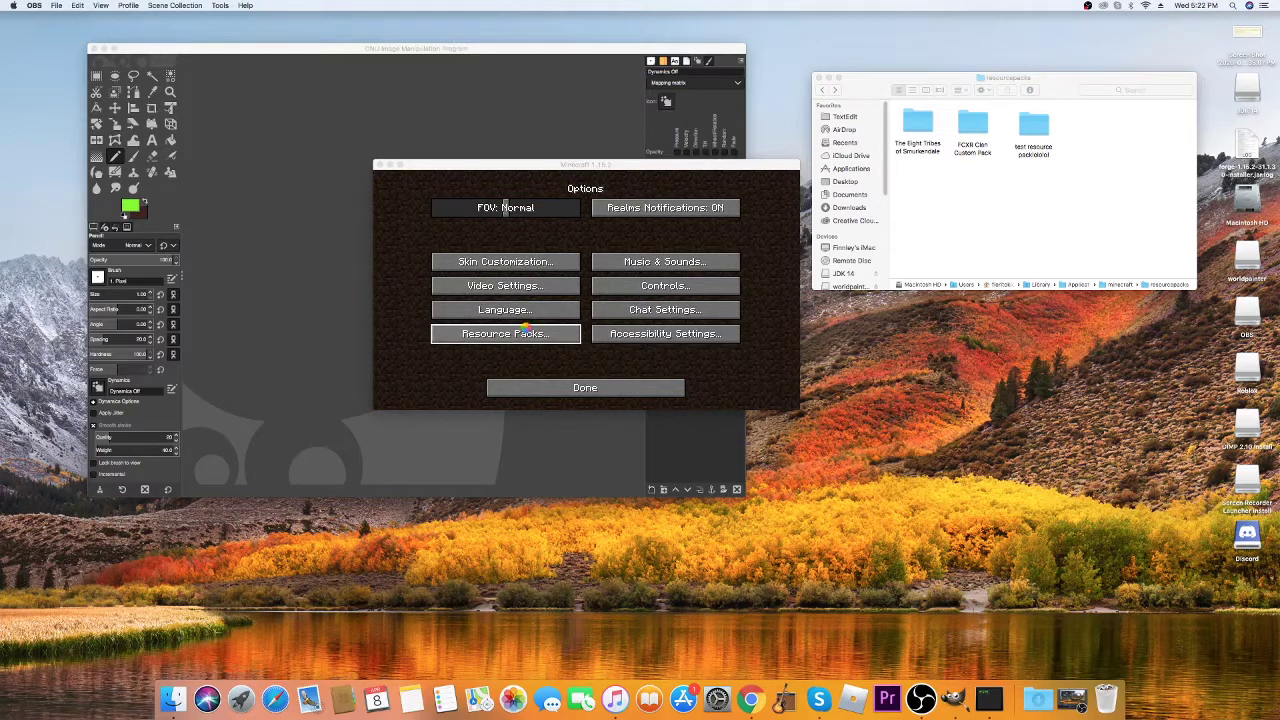
{"action": "left_click", "coordinate": [526, 333]}
{"action": "mouse_move", "coordinate": [606, 238]}
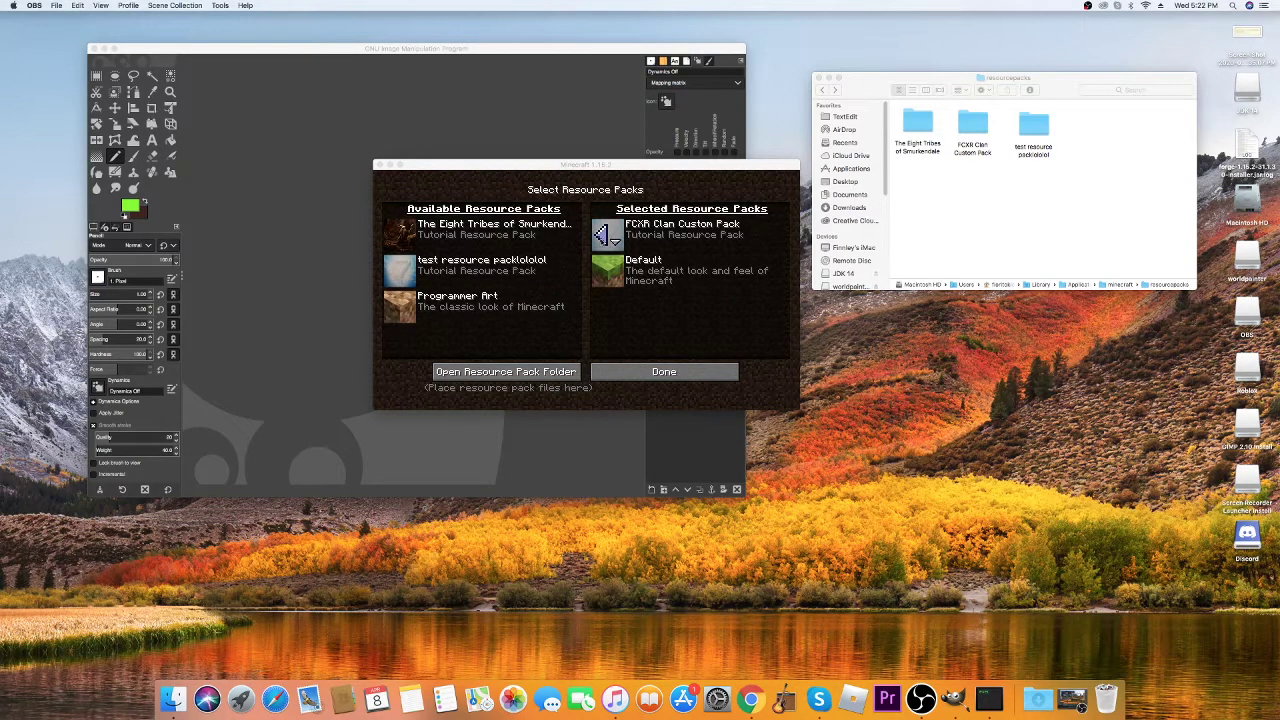
{"action": "mouse_move", "coordinate": [442, 272]}
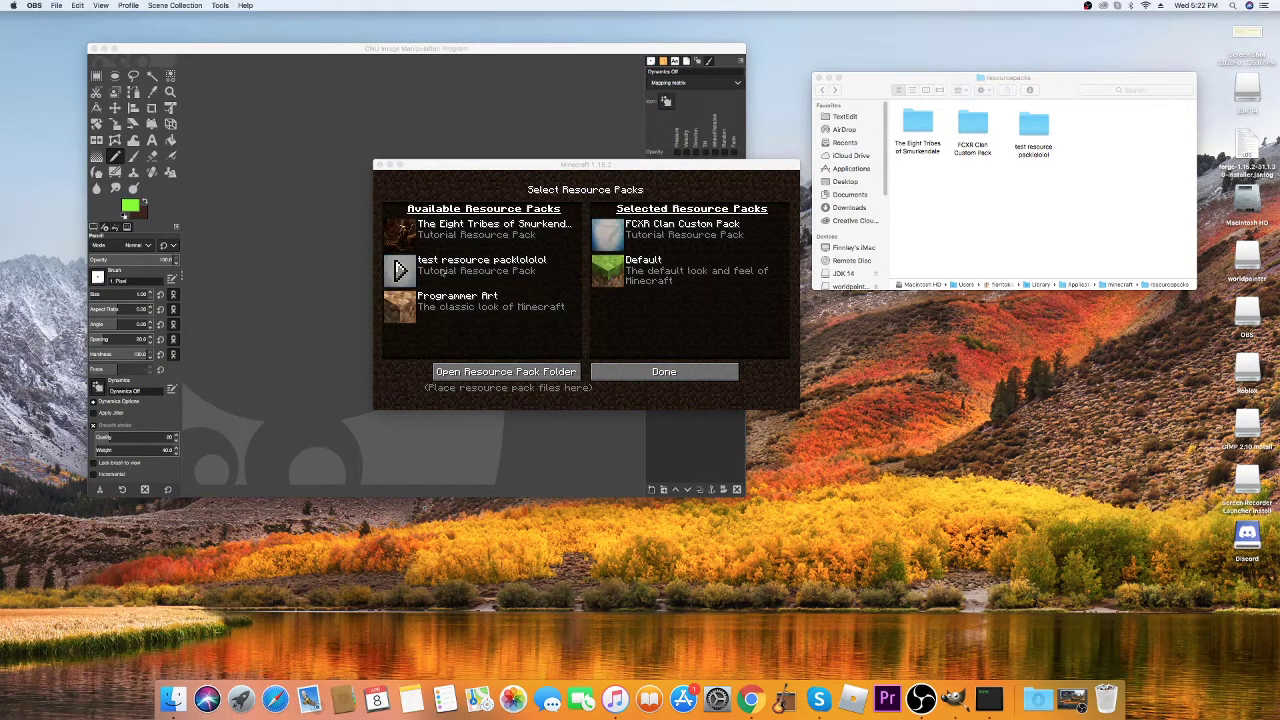
{"action": "left_click", "coordinate": [602, 234]}
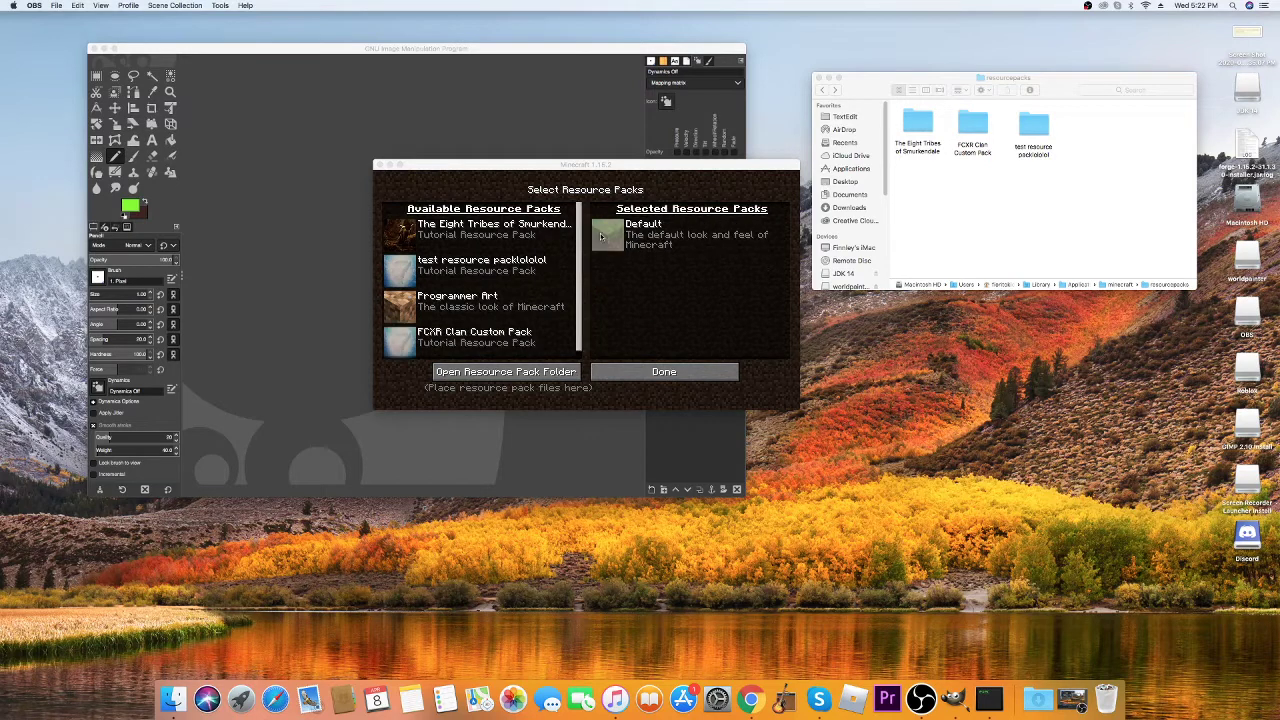
Step: Activate test resource packlololol above Default with Programmer Art left out, apply the selection and return to the title screen
{"action": "left_click", "coordinate": [400, 270]}
{"action": "left_click", "coordinate": [400, 270]}
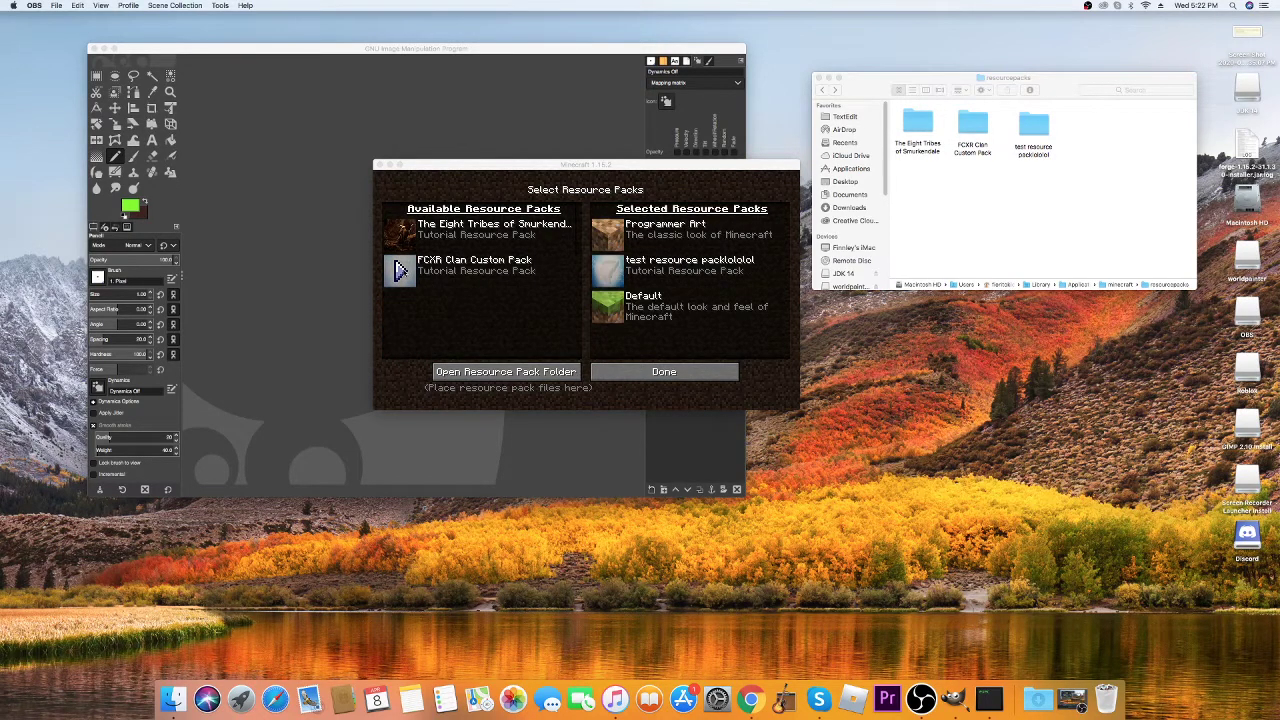
{"action": "mouse_move", "coordinate": [604, 236]}
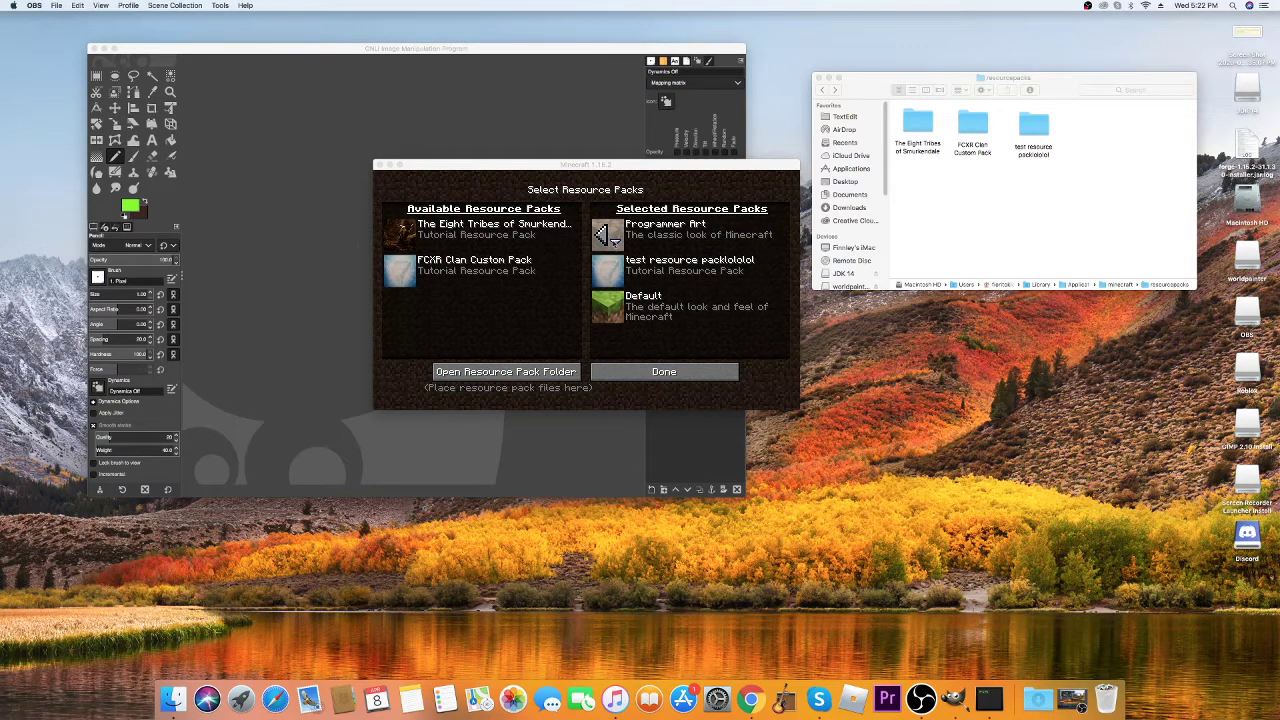
{"action": "left_click", "coordinate": [613, 241]}
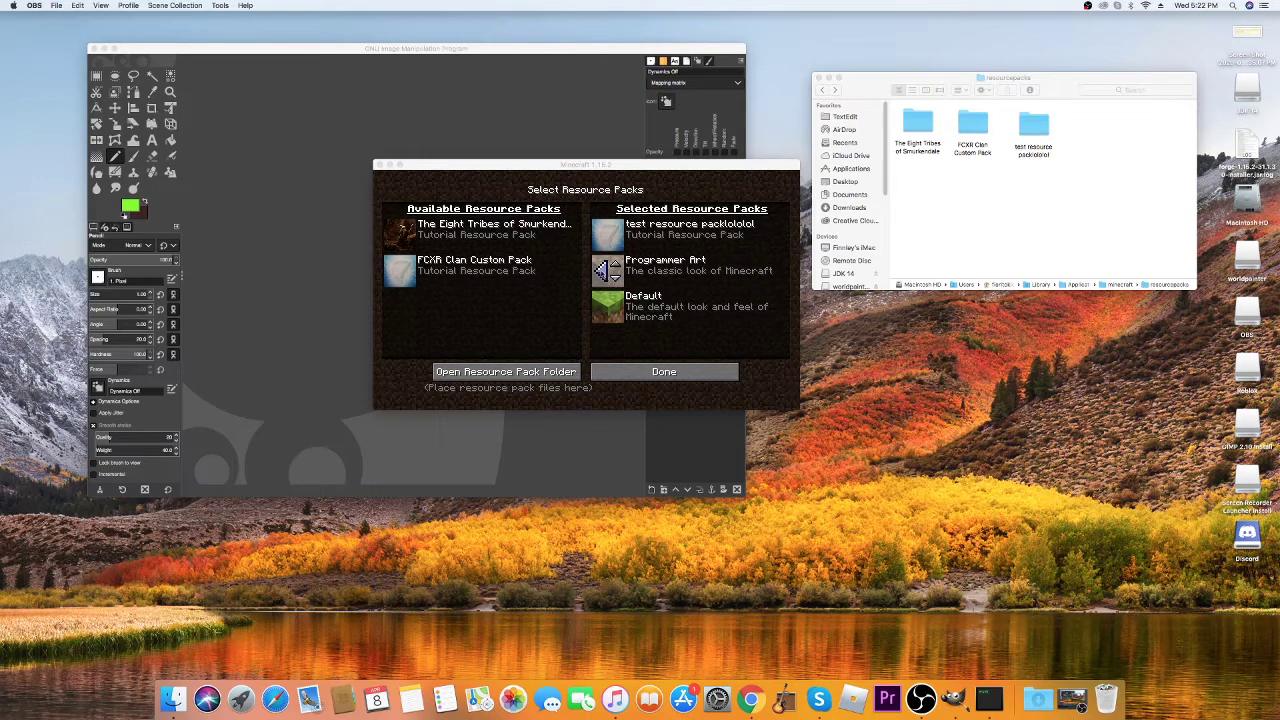
{"action": "left_click", "coordinate": [601, 271]}
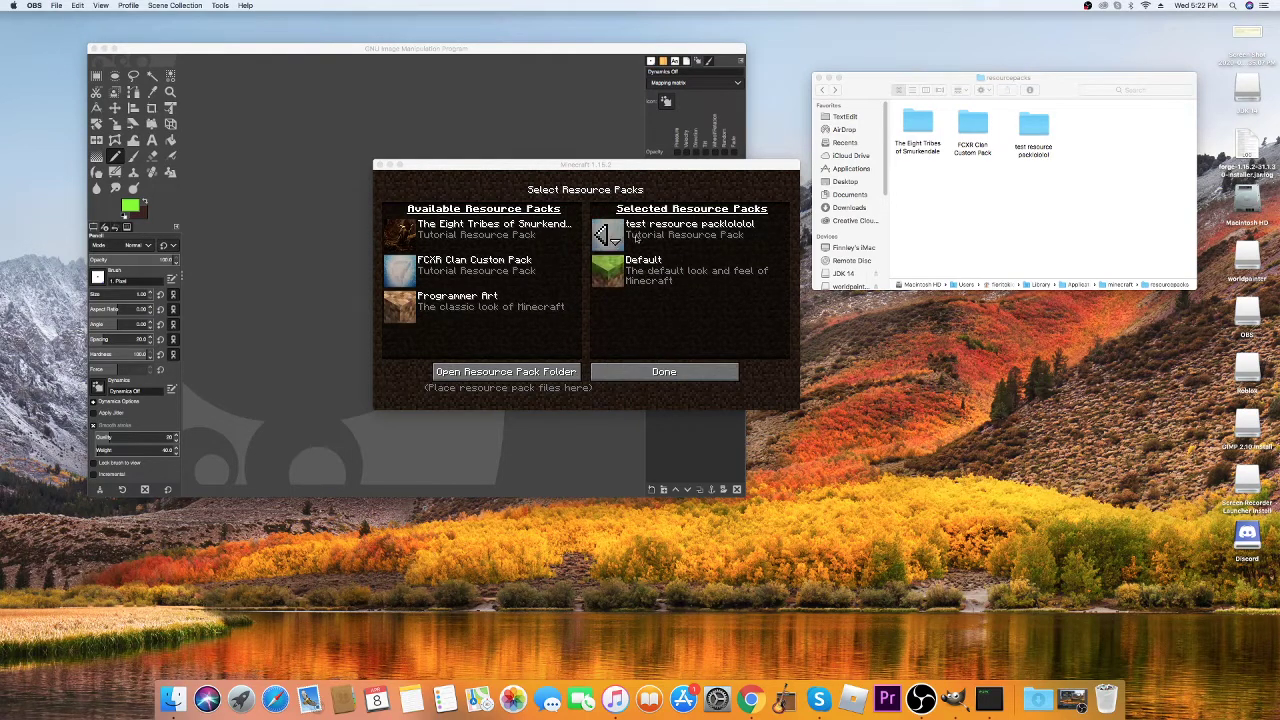
{"action": "left_click", "coordinate": [664, 371]}
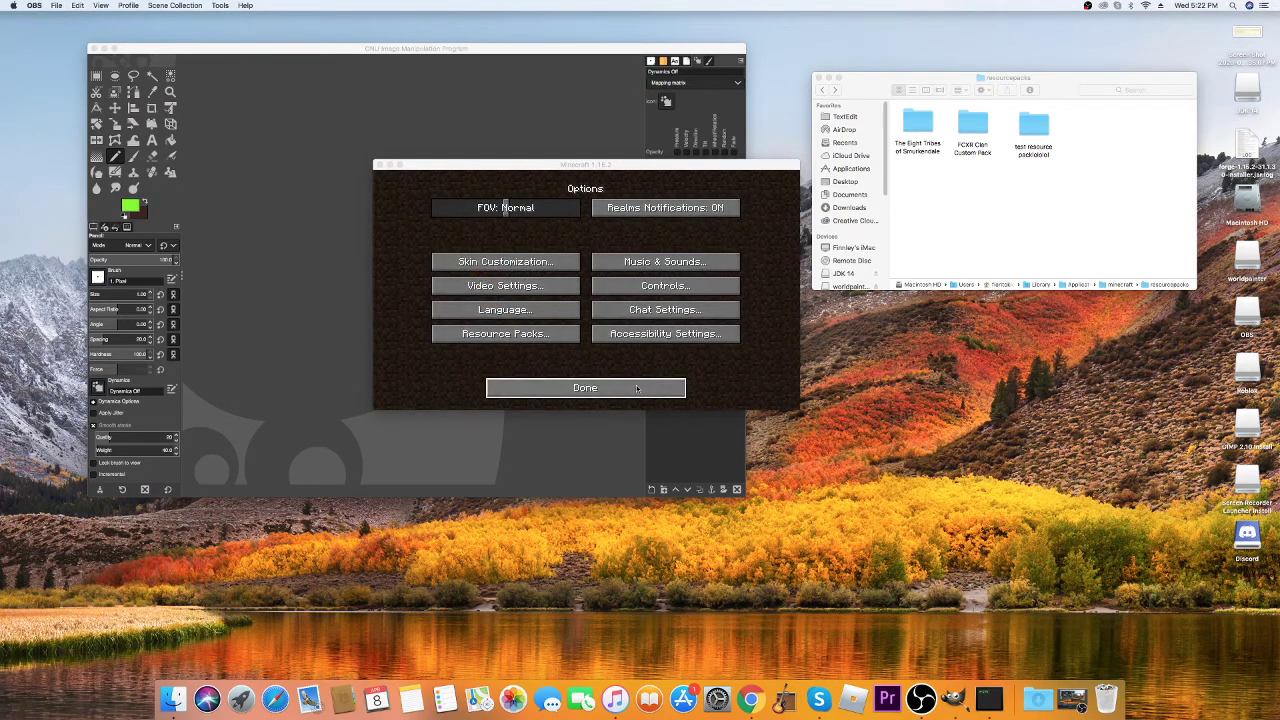
{"action": "left_click", "coordinate": [637, 389]}
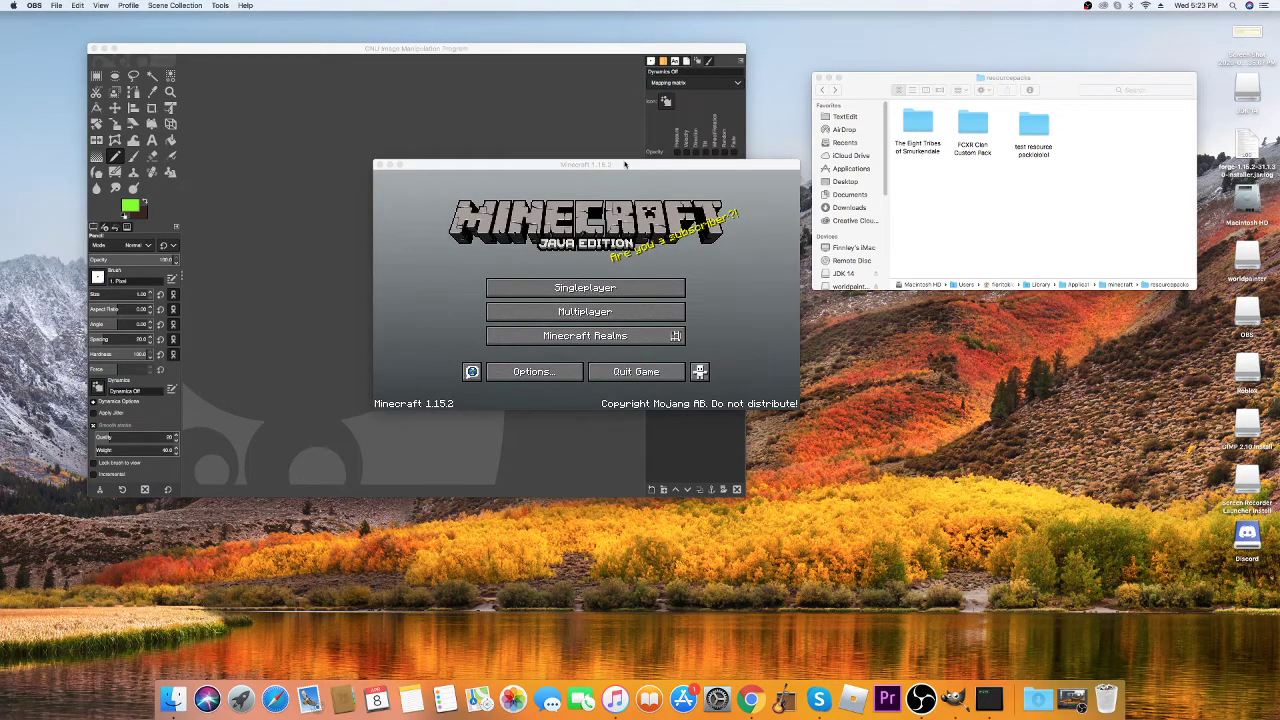
Step: Create a new singleplayer world named Gru in Creative mode
{"action": "left_click_drag", "start_coordinate": [619, 167], "coordinate": [676, 179]}
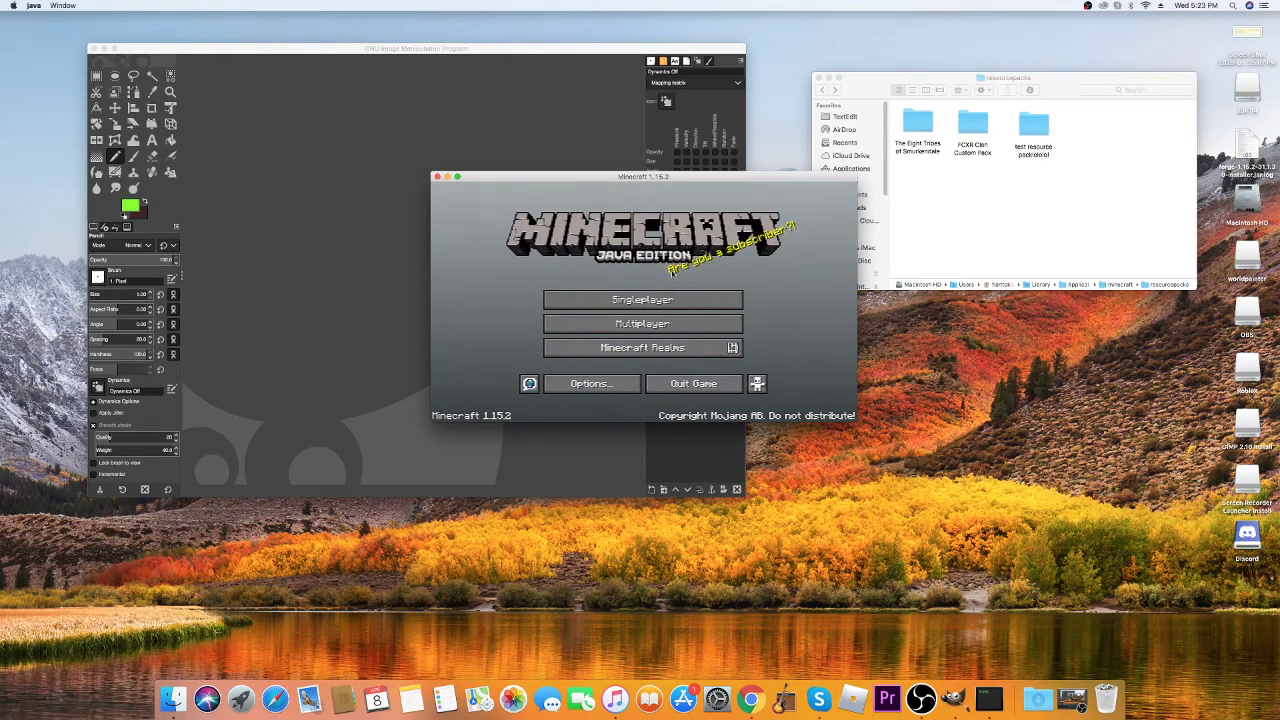
{"action": "left_click", "coordinate": [651, 299]}
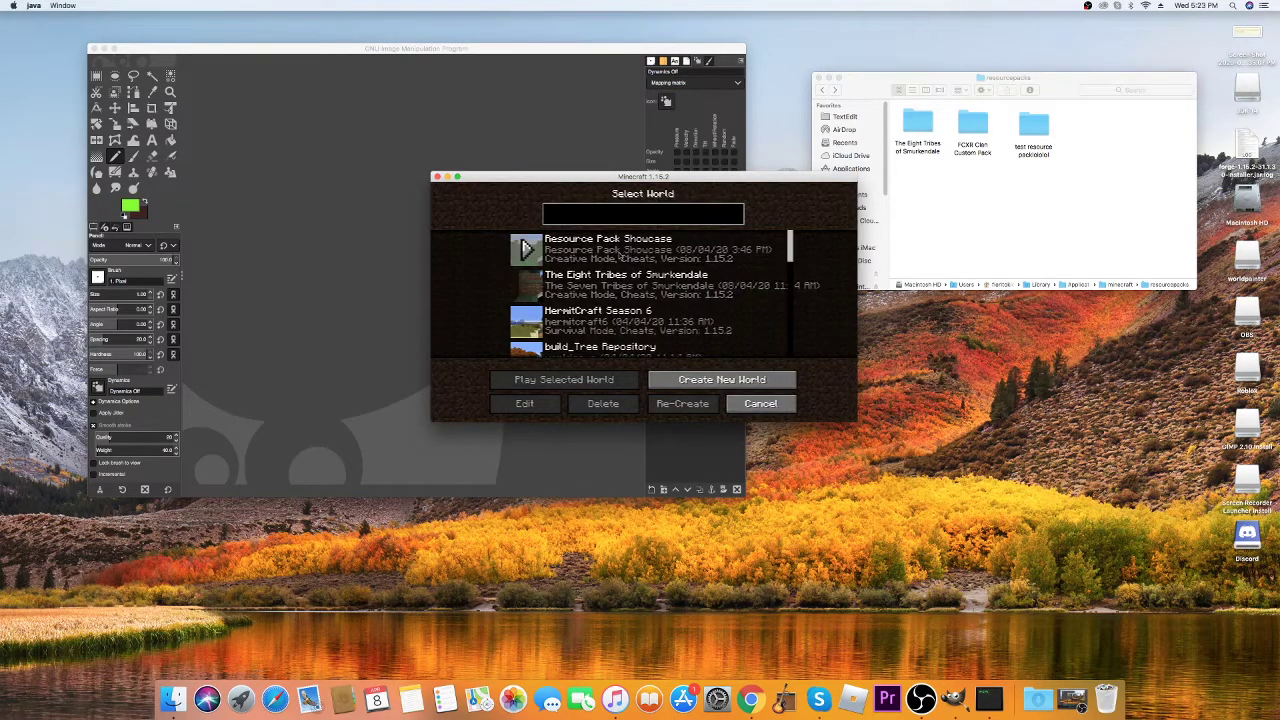
{"action": "left_click", "coordinate": [699, 379]}
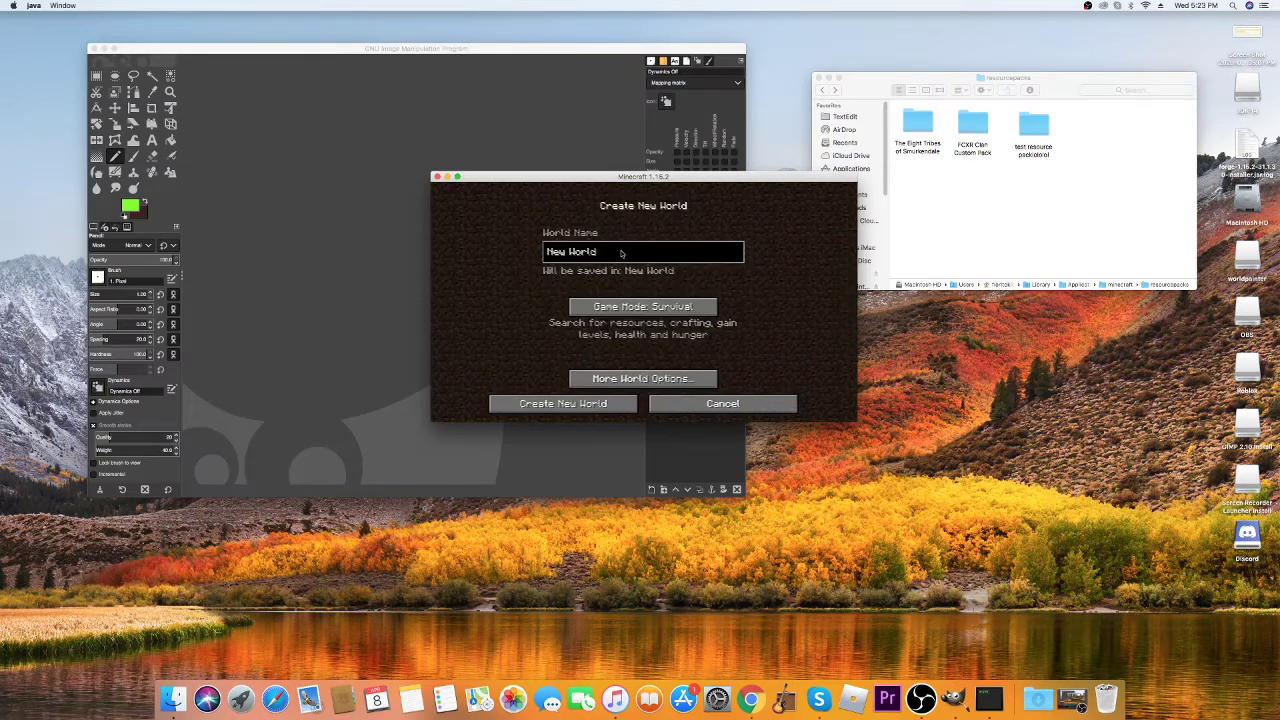
{"action": "key", "text": "BackSpace"}
{"action": "key", "text": "BackSpace"}
{"action": "key", "text": "BackSpace"}
{"action": "key", "text": "BackSpace"}
{"action": "key", "text": "BackSpace"}
{"action": "key", "text": "BackSpace"}
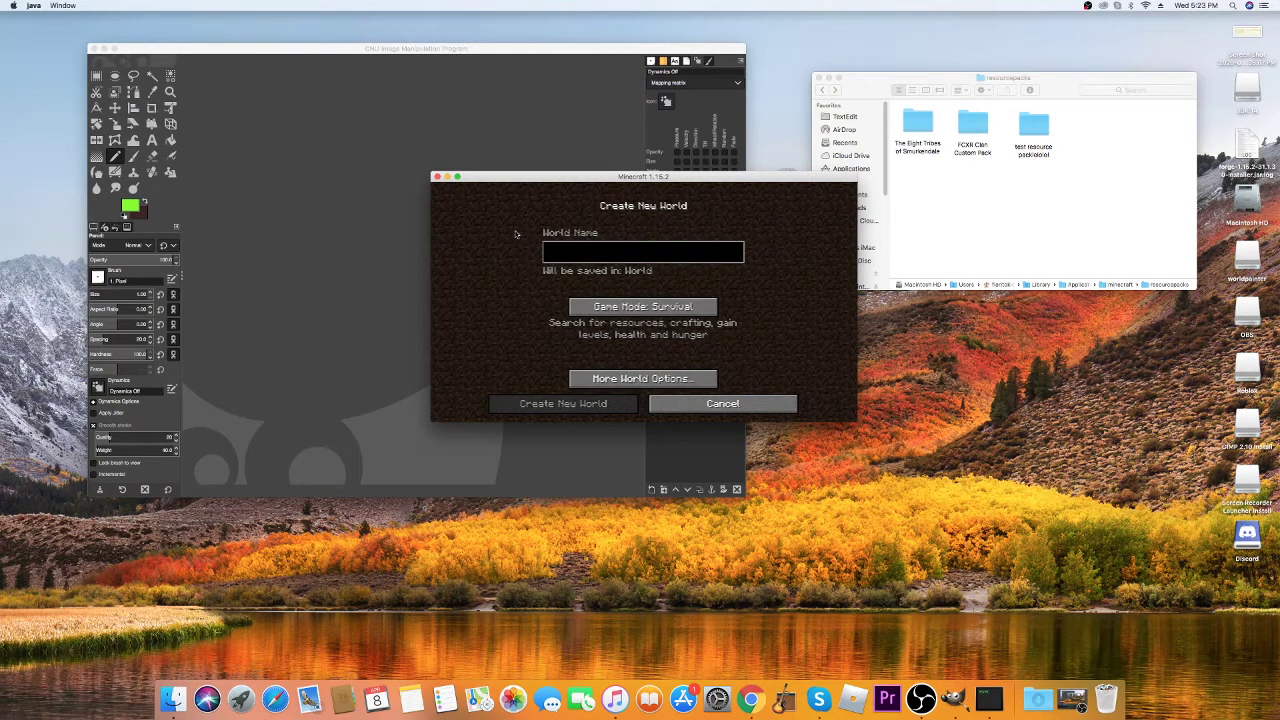
{"action": "type", "text": "G"}
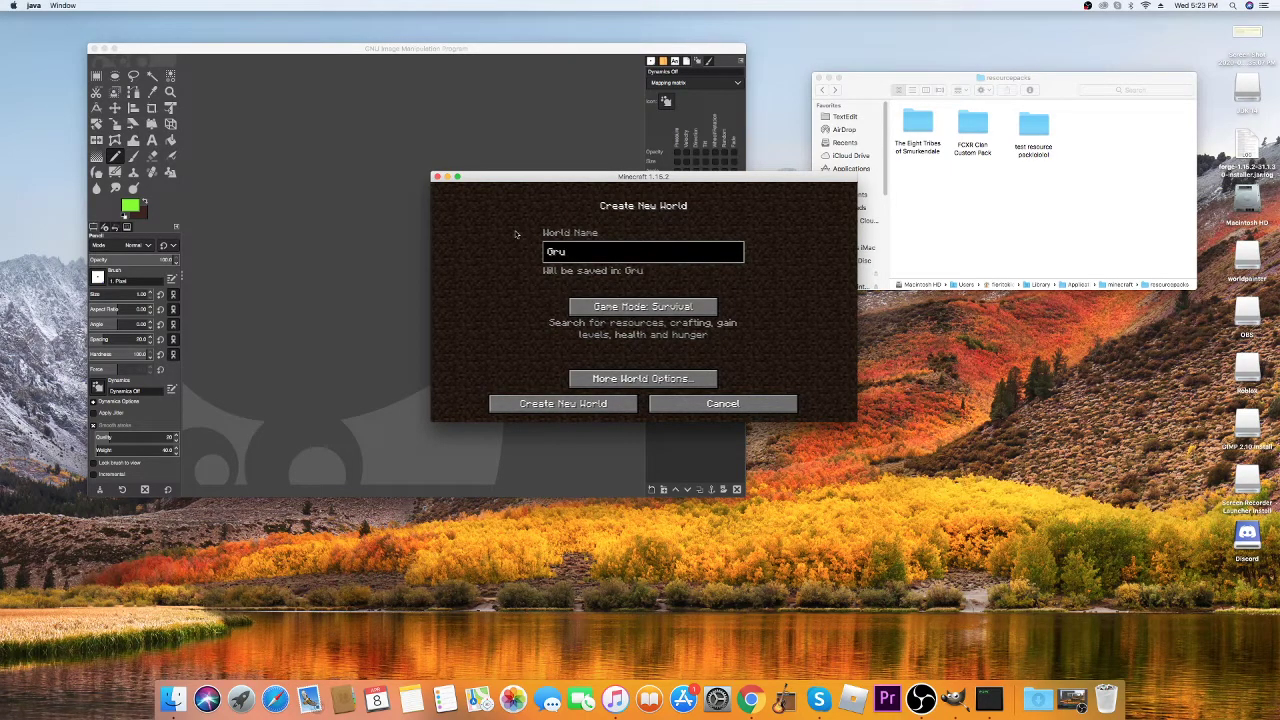
{"action": "type", "text": "ru"}
{"action": "left_click", "coordinate": [643, 306]}
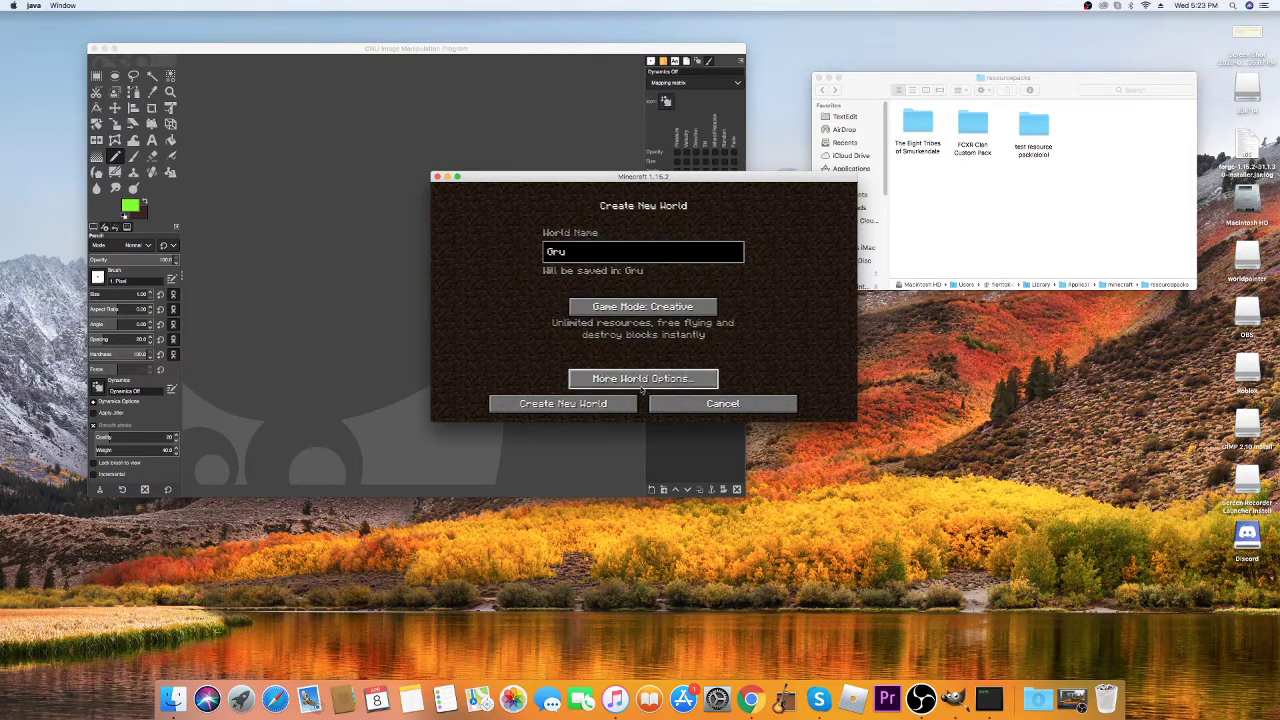
{"action": "key", "text": "Return"}
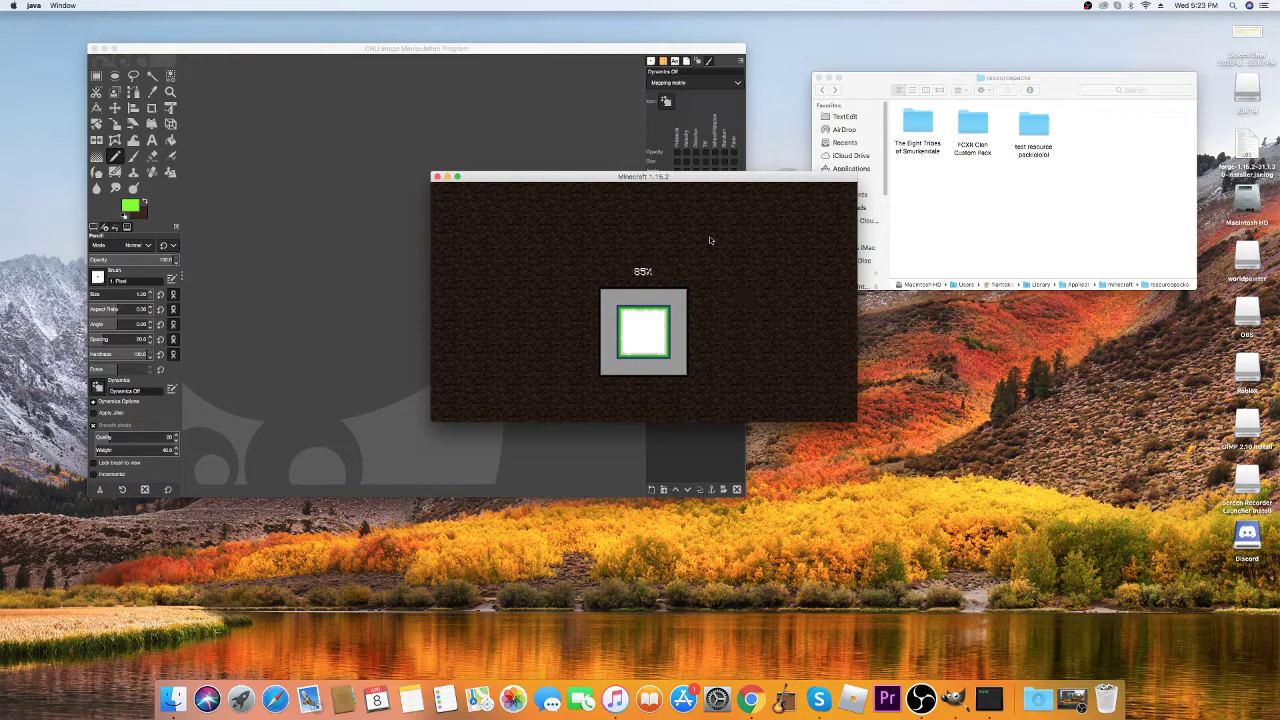
{"action": "left_click_drag", "start_coordinate": [622, 178], "coordinate": [635, 144]}
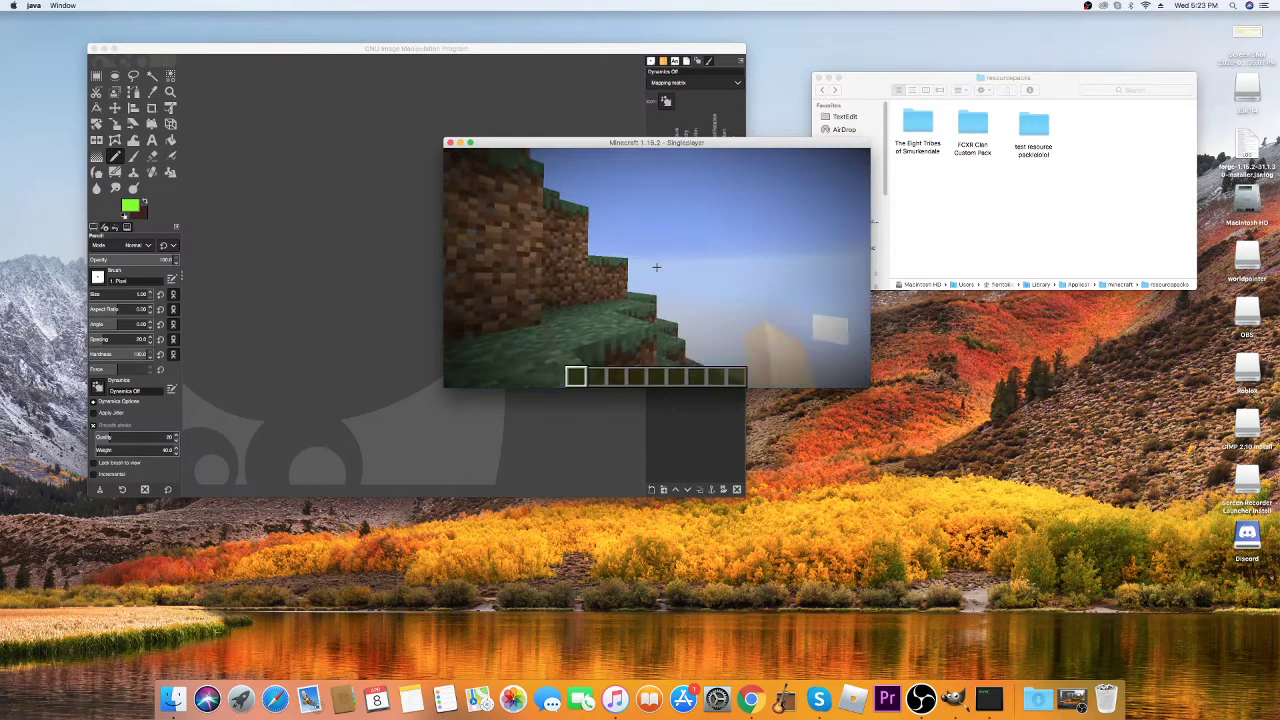
Step: Put Acacia Planks from the Building Blocks inventory into the hotbar
{"action": "key", "text": "e"}
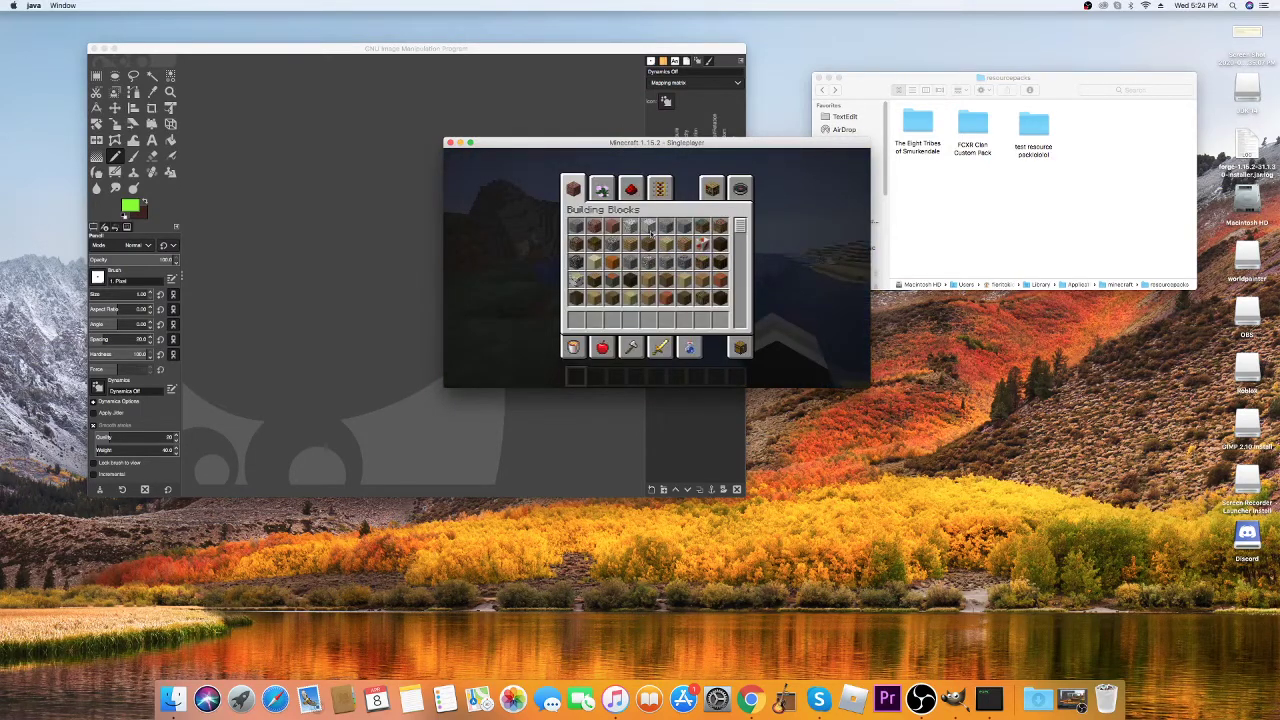
{"action": "left_click", "coordinate": [702, 243]}
{"action": "left_click", "coordinate": [702, 318]}
{"action": "key", "text": "e"}
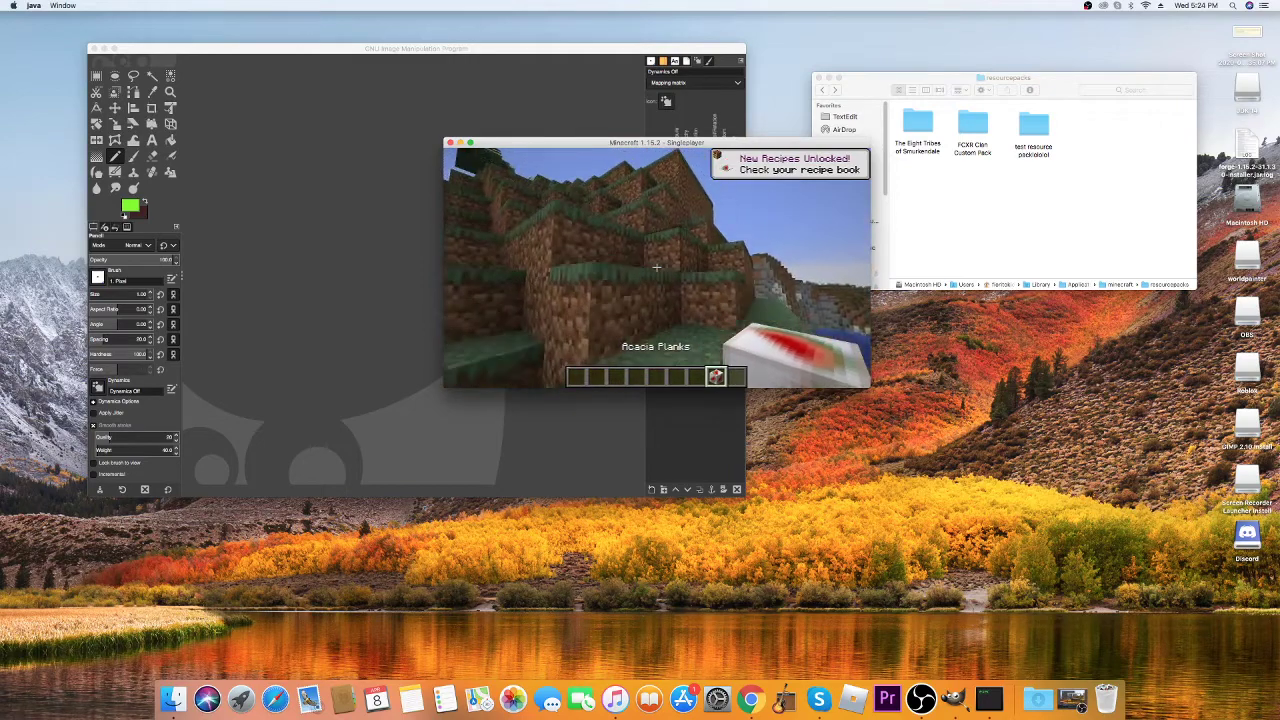
Step: Place five acacia planks blocks on the grassy slope to check their texture, and break them with an empty hand
{"action": "right_click", "coordinate": [656, 267]}
{"action": "right_click", "coordinate": [656, 267]}
{"action": "right_click", "coordinate": [656, 267]}
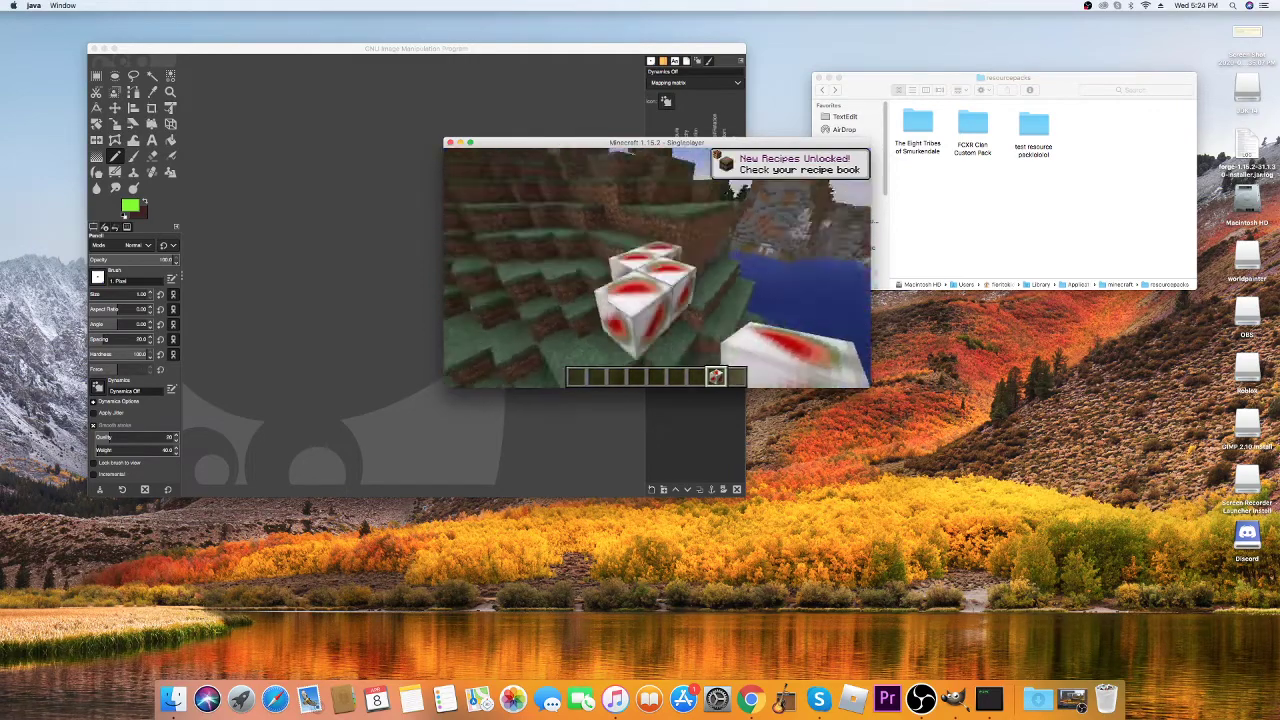
{"action": "right_click", "coordinate": [656, 267]}
{"action": "right_click", "coordinate": [656, 267]}
{"action": "scroll", "coordinate": [656, 267], "scroll_direction": "down", "scroll_amount": 1}
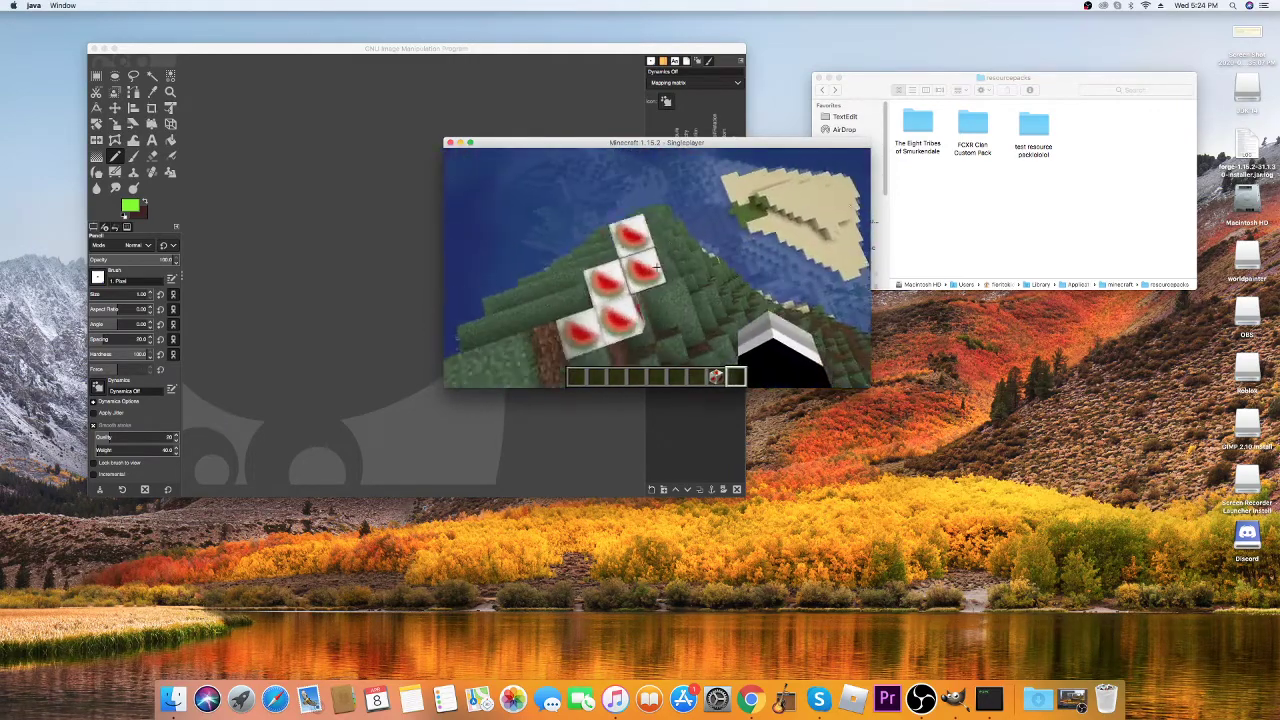
{"action": "left_click", "coordinate": [656, 267]}
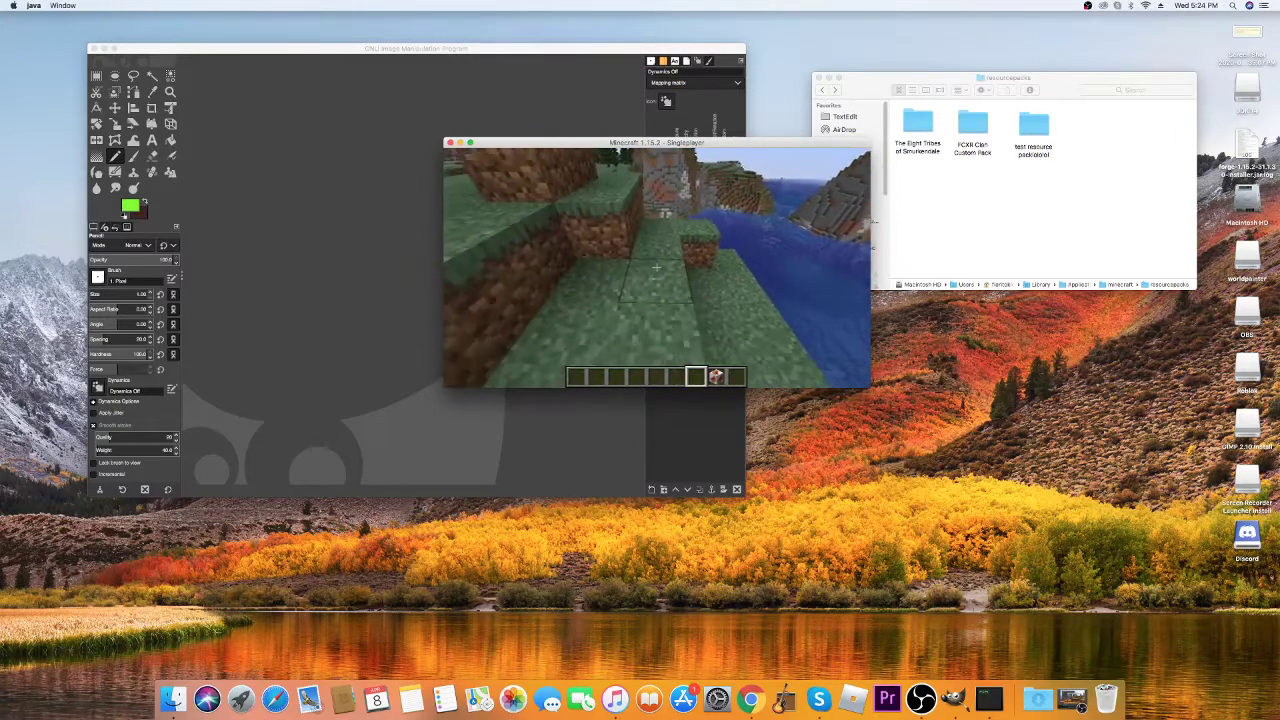
Step: Switch the game to full screen, place three acacia planks blocks on the grass and break them
{"action": "left_click", "coordinate": [471, 143]}
{"action": "key", "text": "e"}
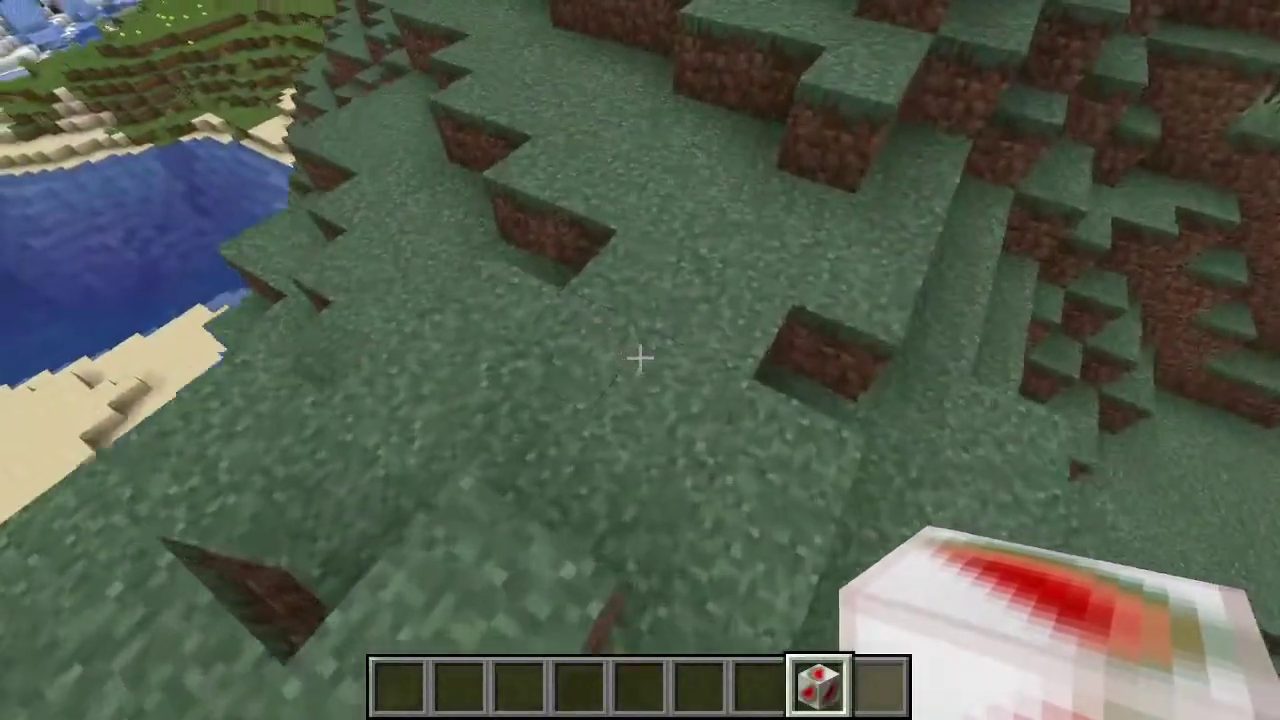
{"action": "right_click", "coordinate": [640, 360]}
{"action": "right_click", "coordinate": [640, 360]}
{"action": "right_click", "coordinate": [640, 360]}
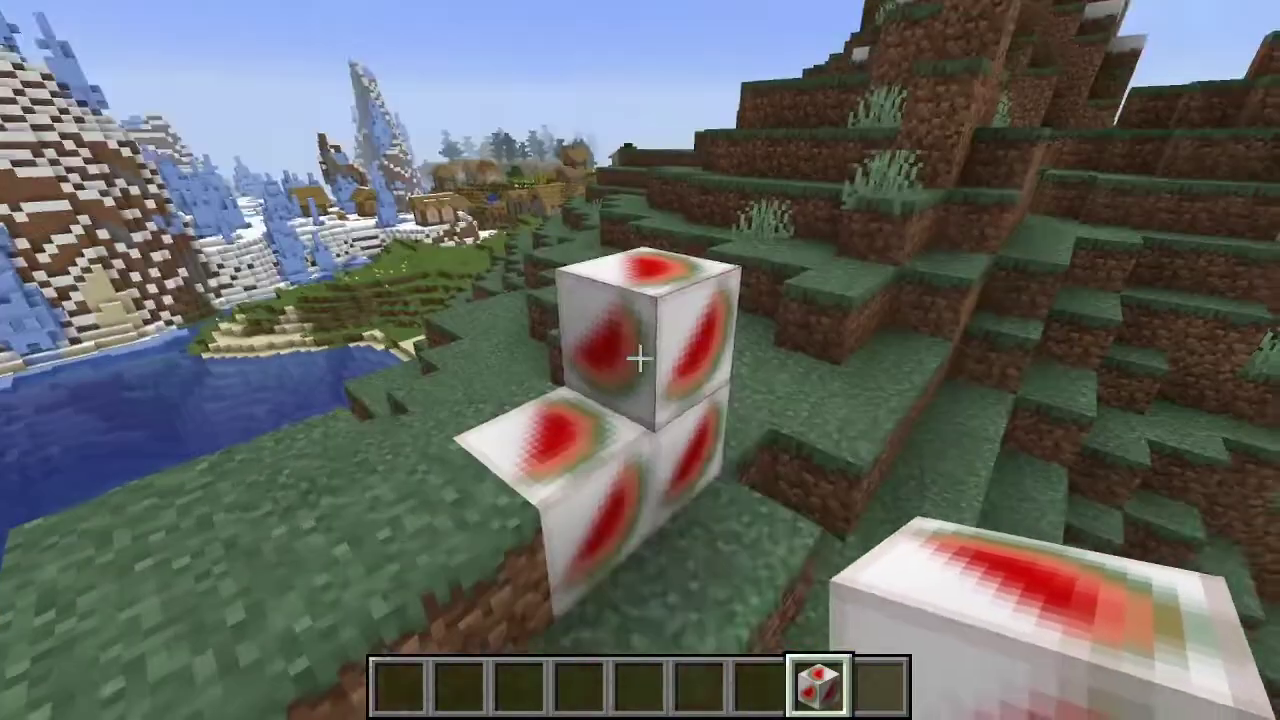
{"action": "left_click", "coordinate": [640, 360]}
{"action": "left_click", "coordinate": [640, 360]}
{"action": "left_click", "coordinate": [640, 360]}
Step: Clear the acacia planks from the hotbar and add Black Concrete from the Building Blocks inventory
{"action": "key", "text": "e"}
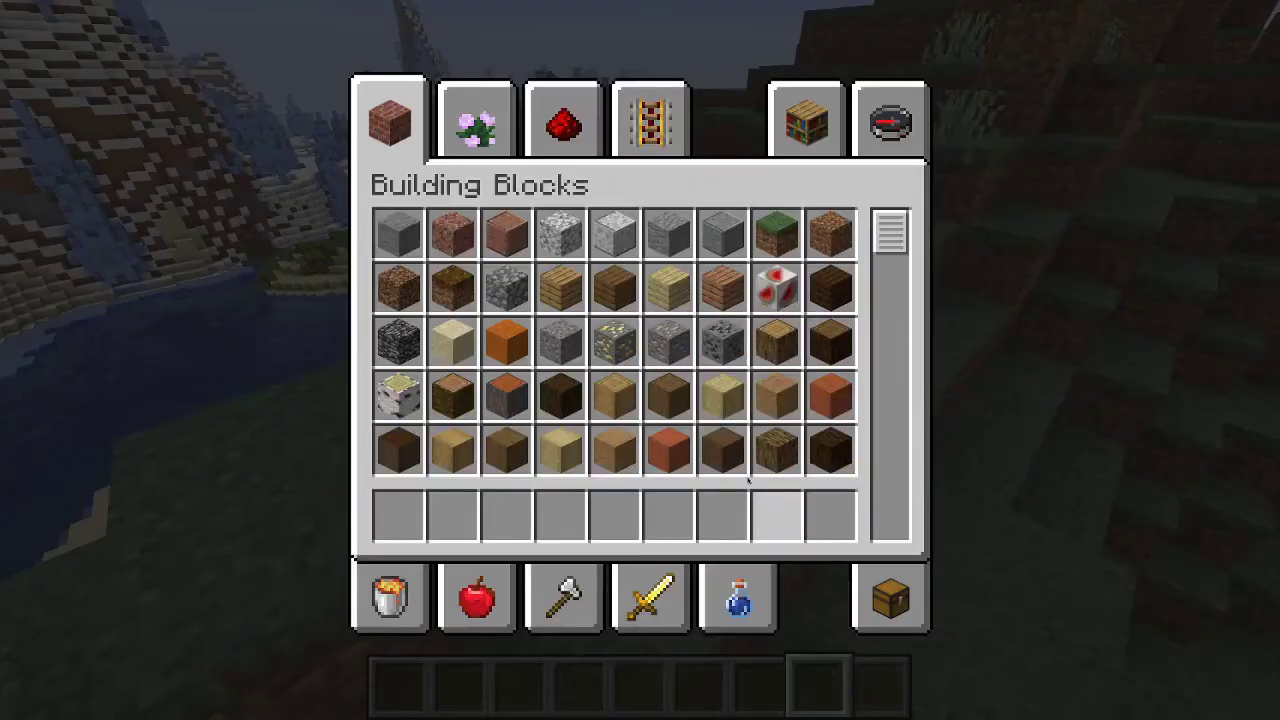
{"action": "scroll", "coordinate": [654, 388], "scroll_direction": "down", "scroll_amount": 3}
{"action": "scroll", "coordinate": [652, 383], "scroll_direction": "down", "scroll_amount": 8}
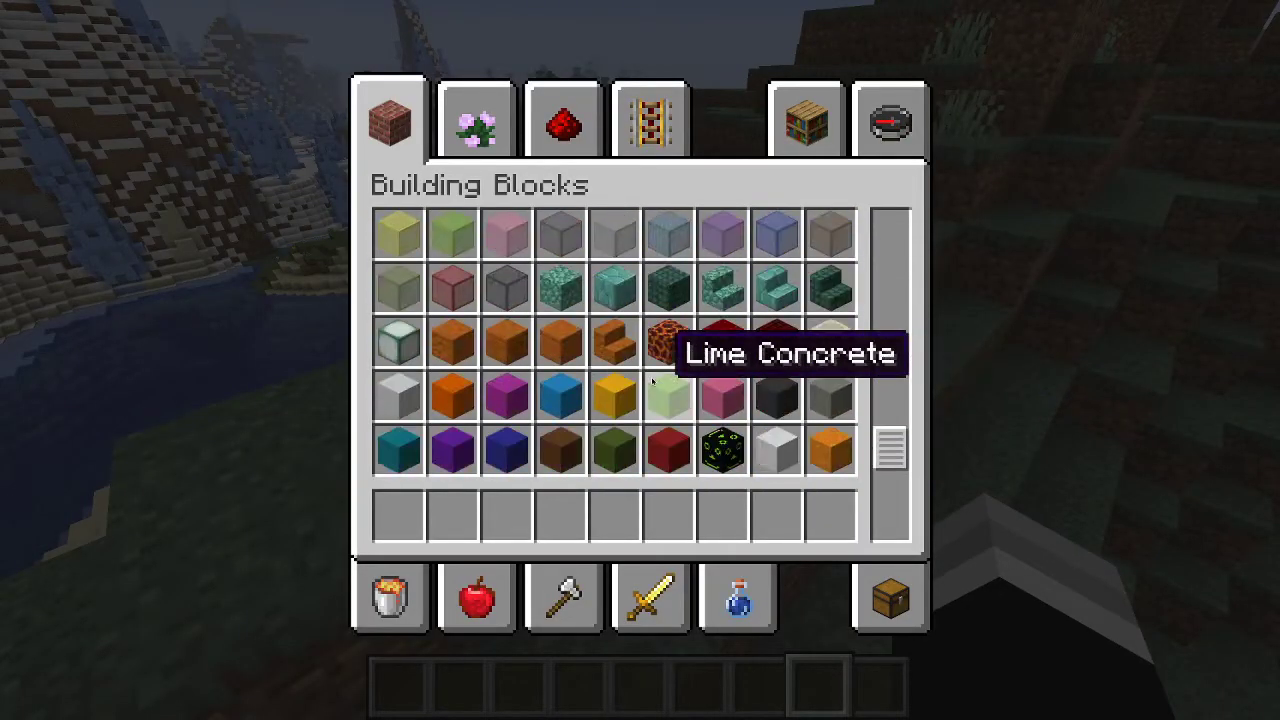
{"action": "left_click", "coordinate": [715, 512]}
{"action": "key", "text": "e"}
{"action": "scroll", "coordinate": [640, 360], "scroll_direction": "up", "scroll_amount": 1}
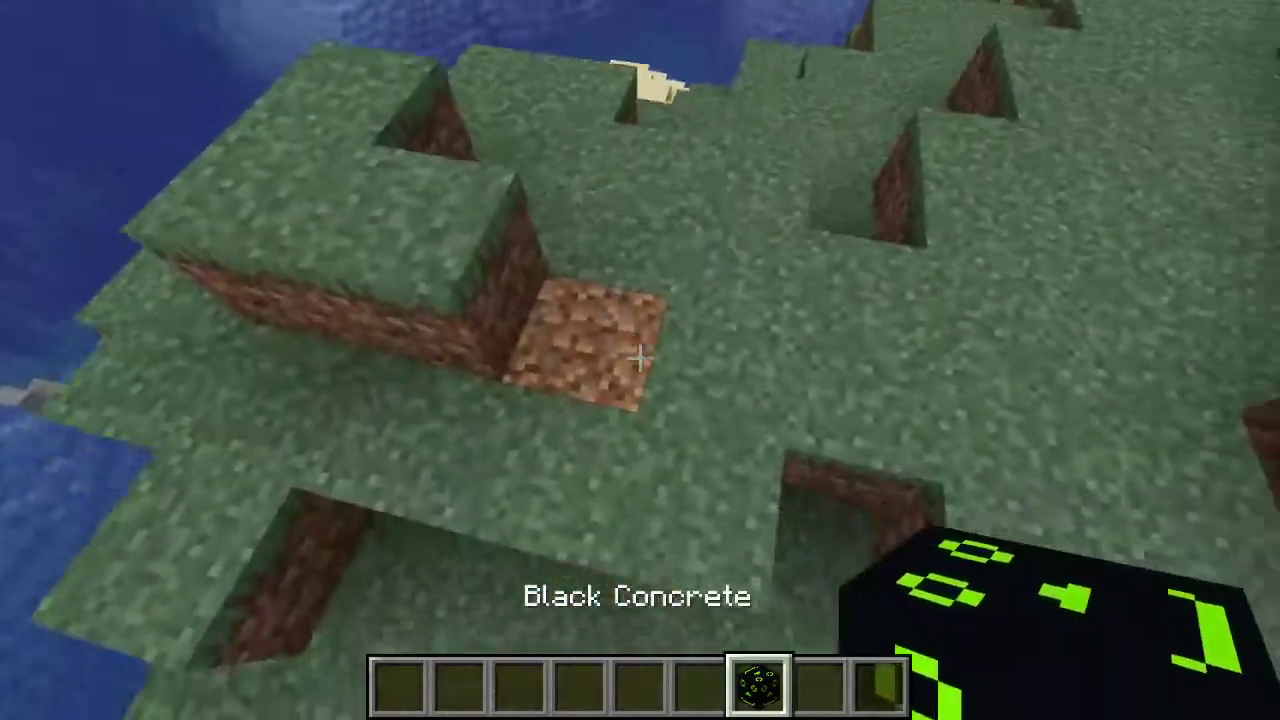
Step: Place one black concrete block on the grass, inspect its face texture up close and break it
{"action": "right_click", "coordinate": [640, 358]}
{"action": "scroll", "coordinate": [640, 358], "scroll_direction": "down", "scroll_amount": 2}
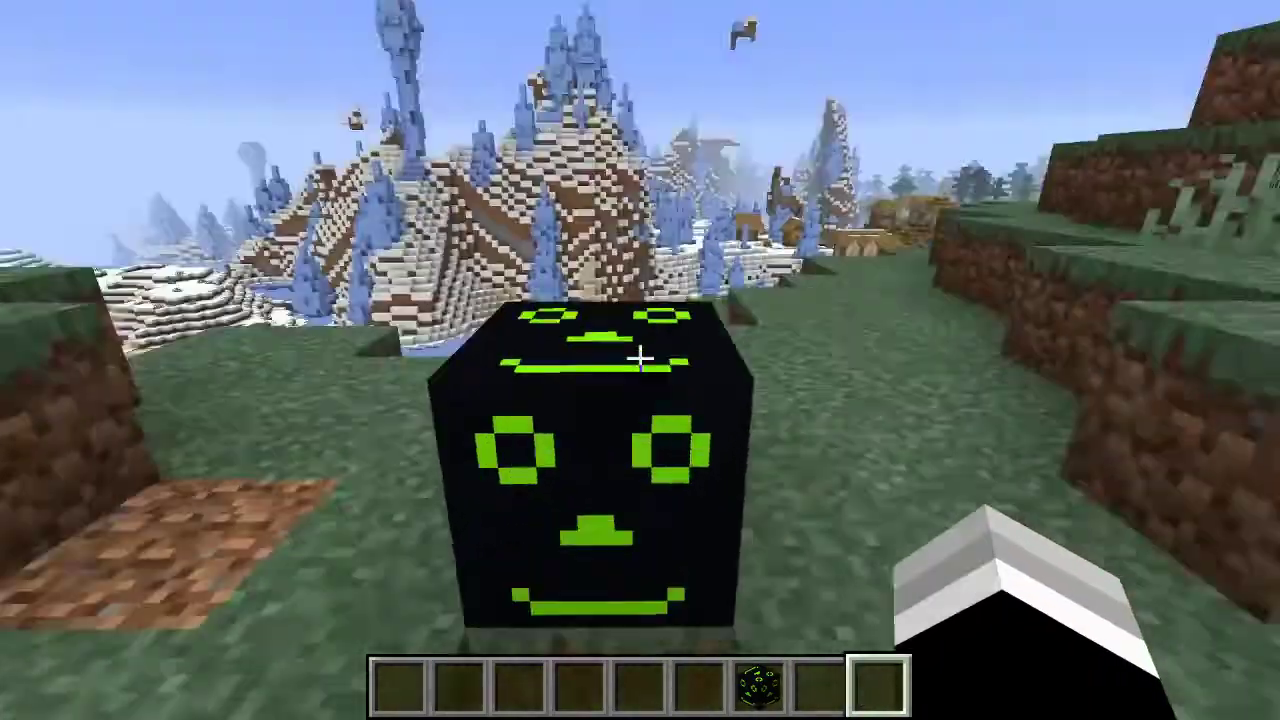
{"action": "key", "text": "w"}
{"action": "key", "text": "s"}
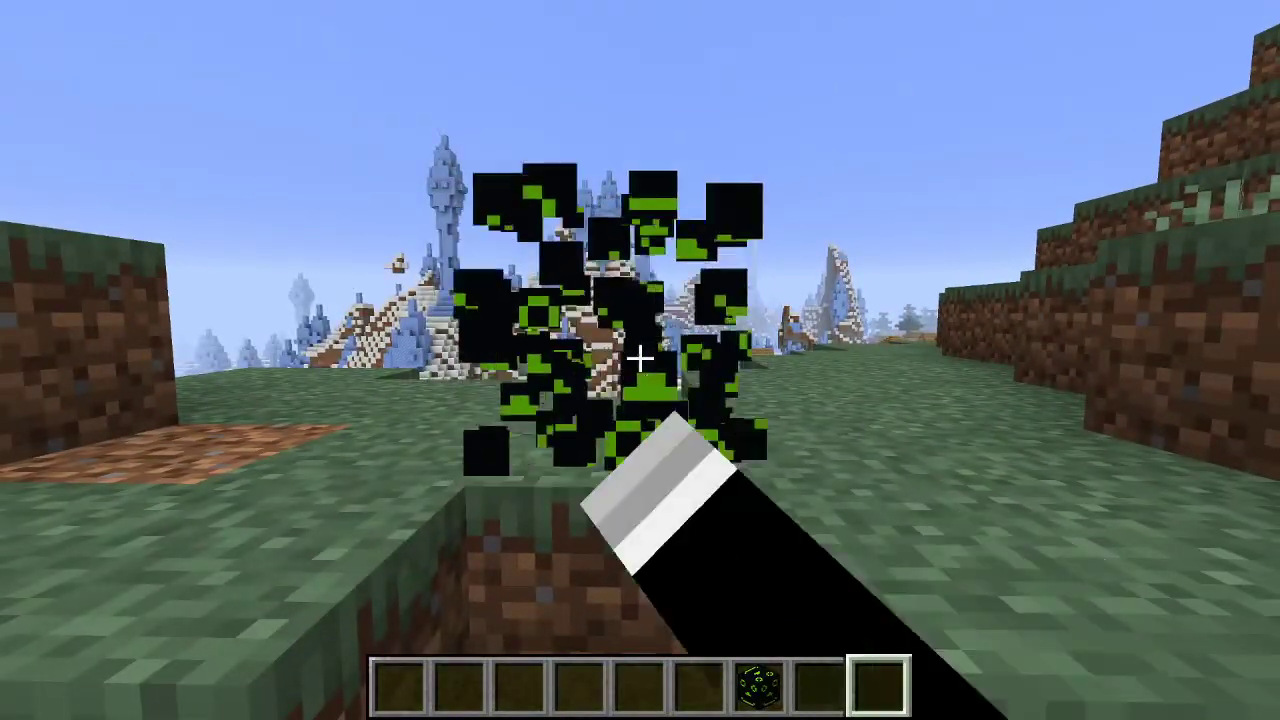